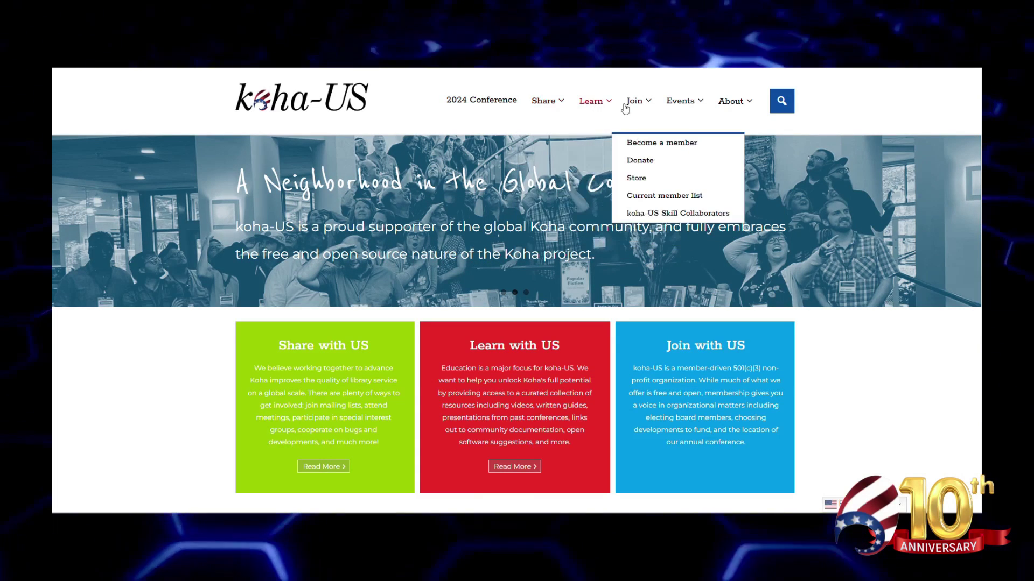
# Browse the Learn with koha-US page
pyautogui.moveTo(722, 105)
pyautogui.moveTo(595, 108)
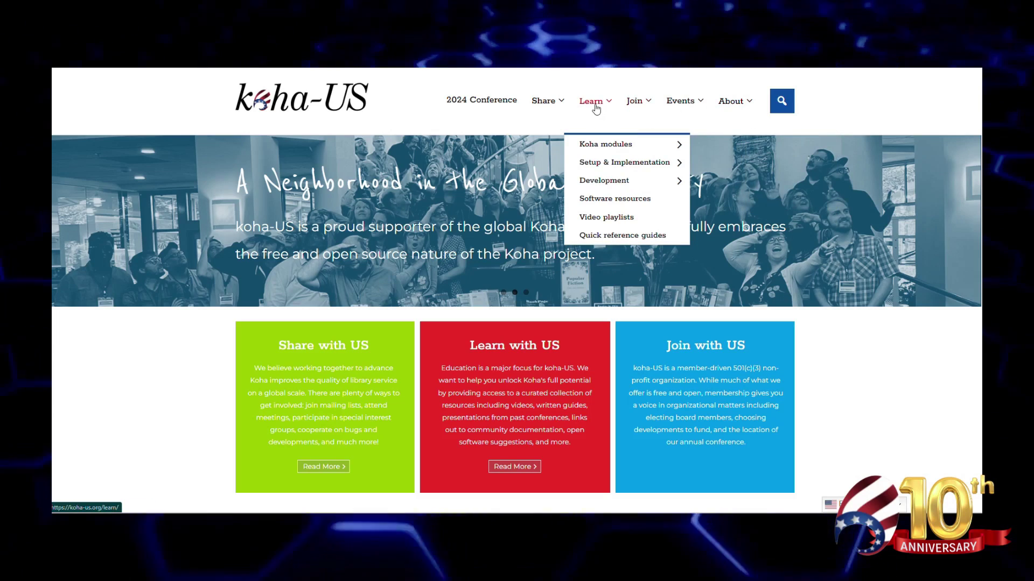
pyautogui.click(595, 108)
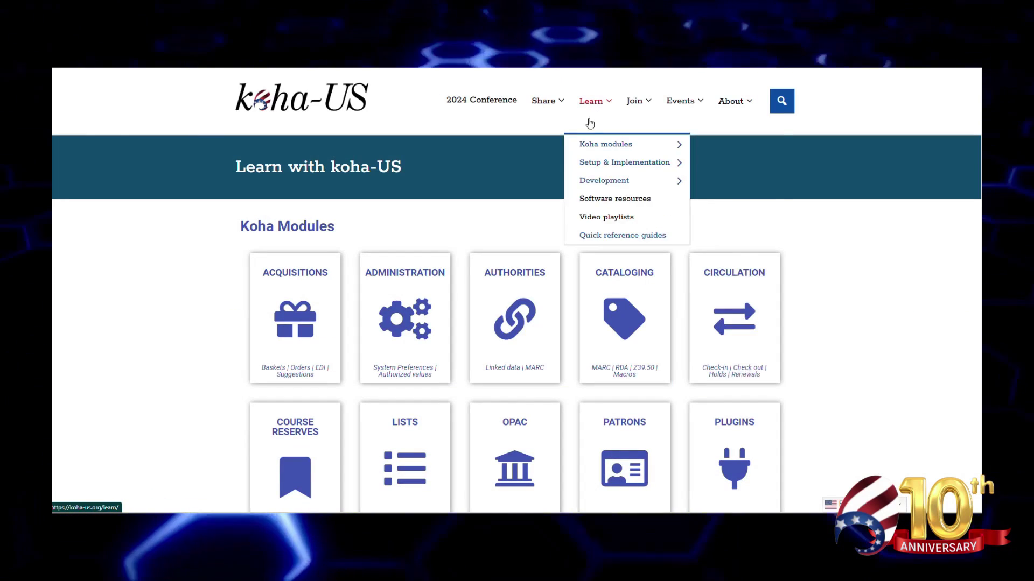
pyautogui.scroll(-8, 548, 298)
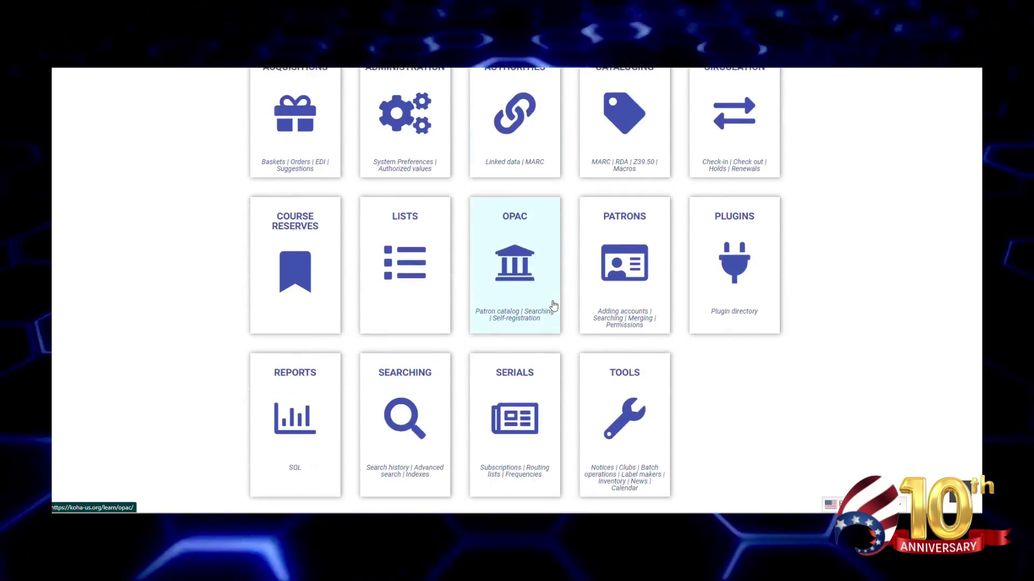
pyautogui.scroll(-7, 559, 302)
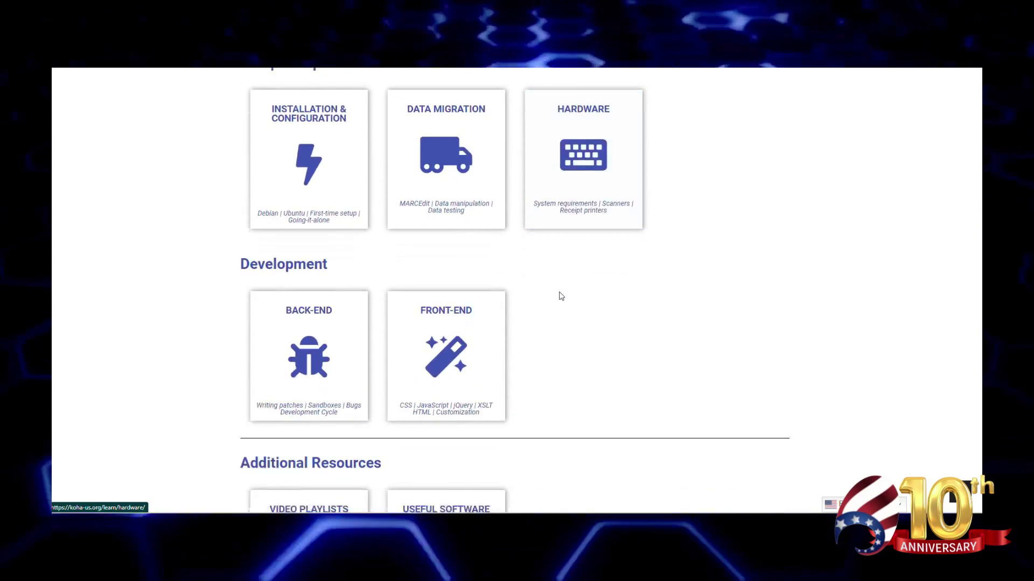
pyautogui.scroll(-5, 561, 290)
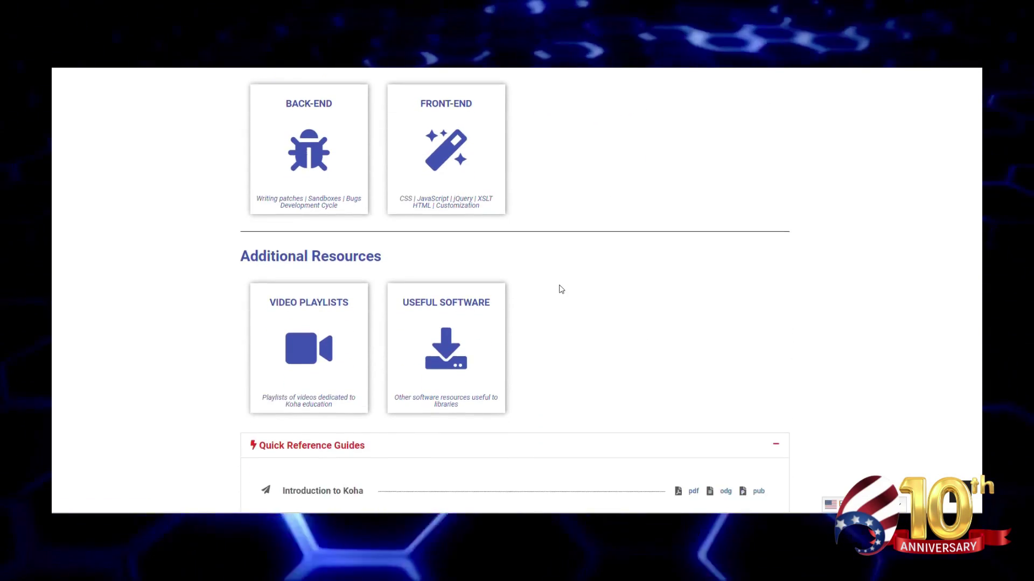
pyautogui.scroll(15, 560, 289)
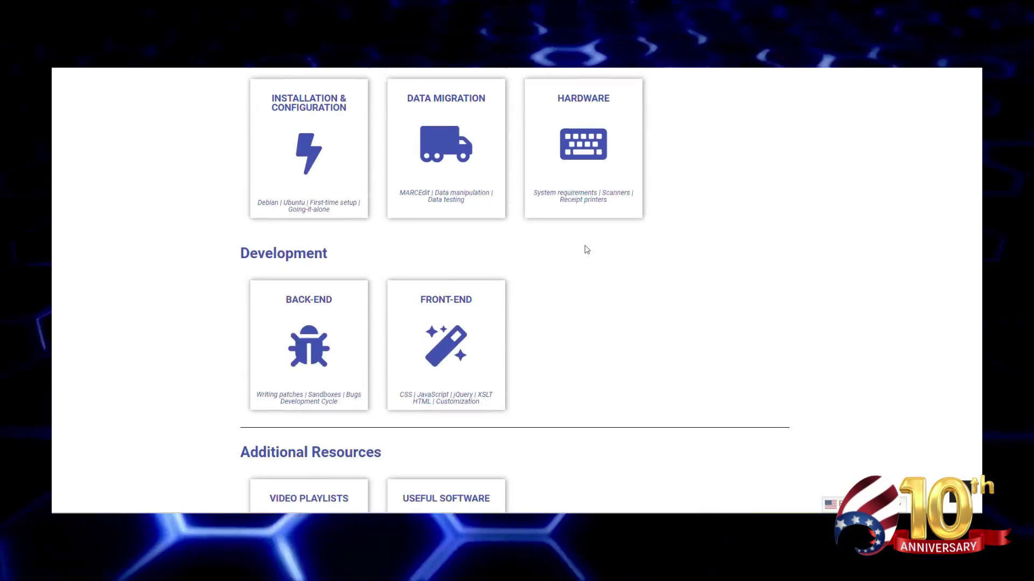
pyautogui.scroll(1, 686, 102)
# Look through the Video playlists page
pyautogui.moveTo(591, 103)
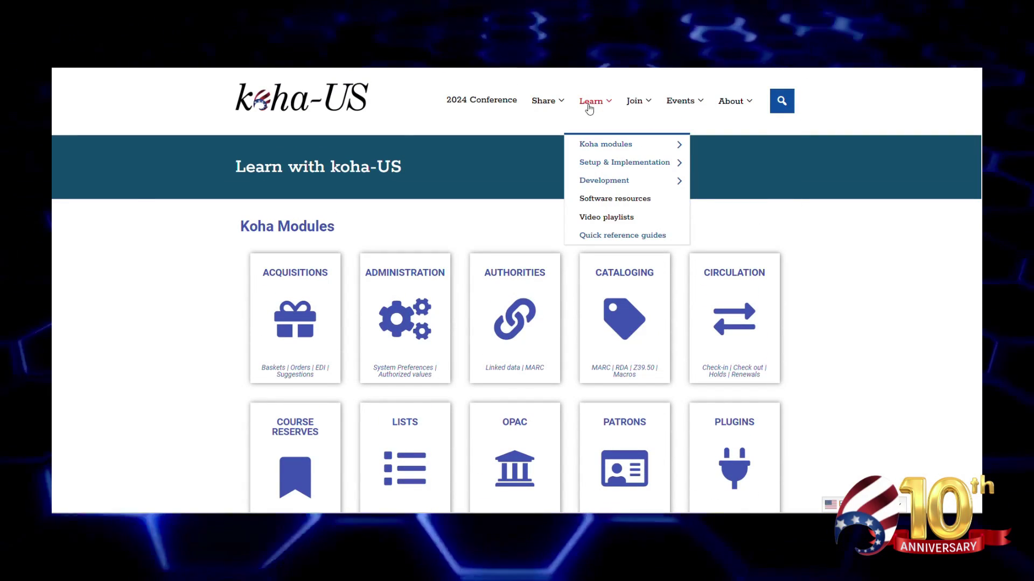
pyautogui.click(600, 217)
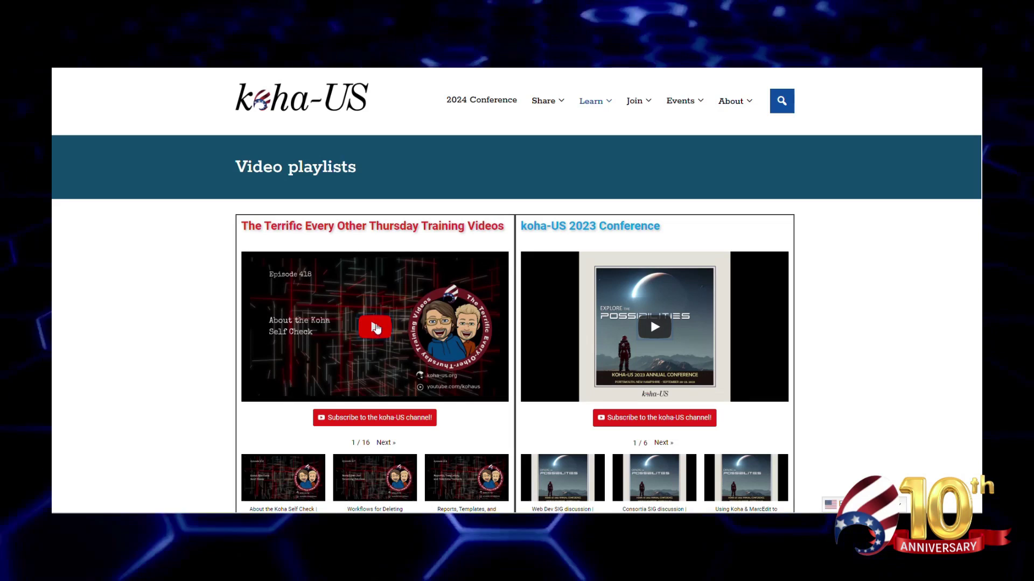
pyautogui.moveTo(541, 101)
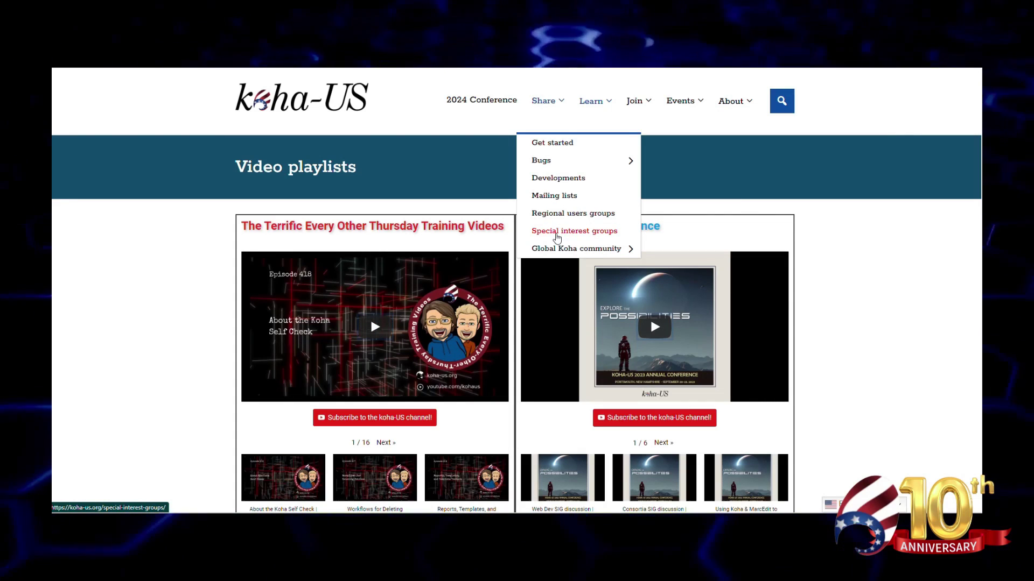
pyautogui.moveTo(590, 259)
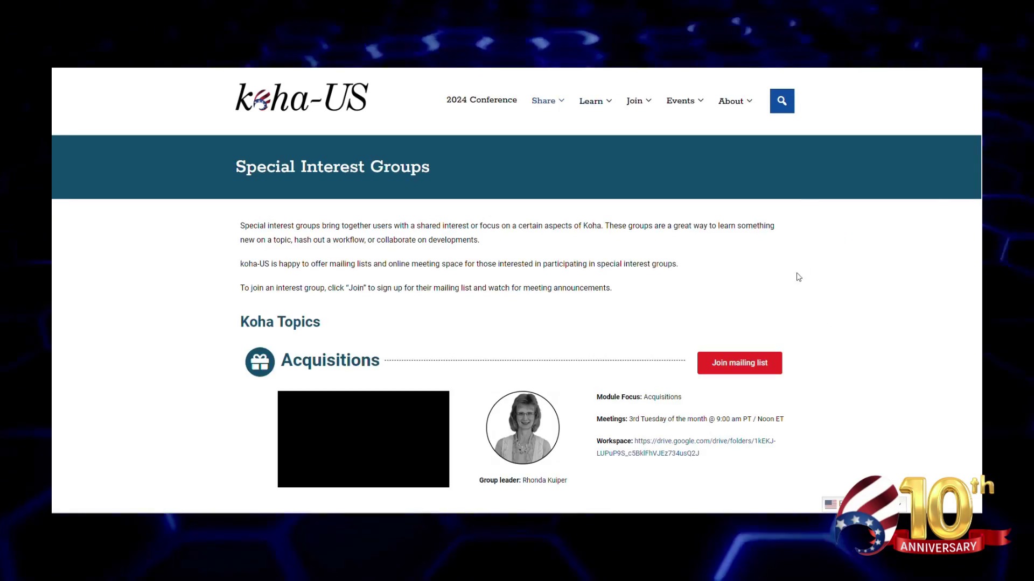
pyautogui.scroll(-5, 797, 276)
pyautogui.scroll(-10, 517, 290)
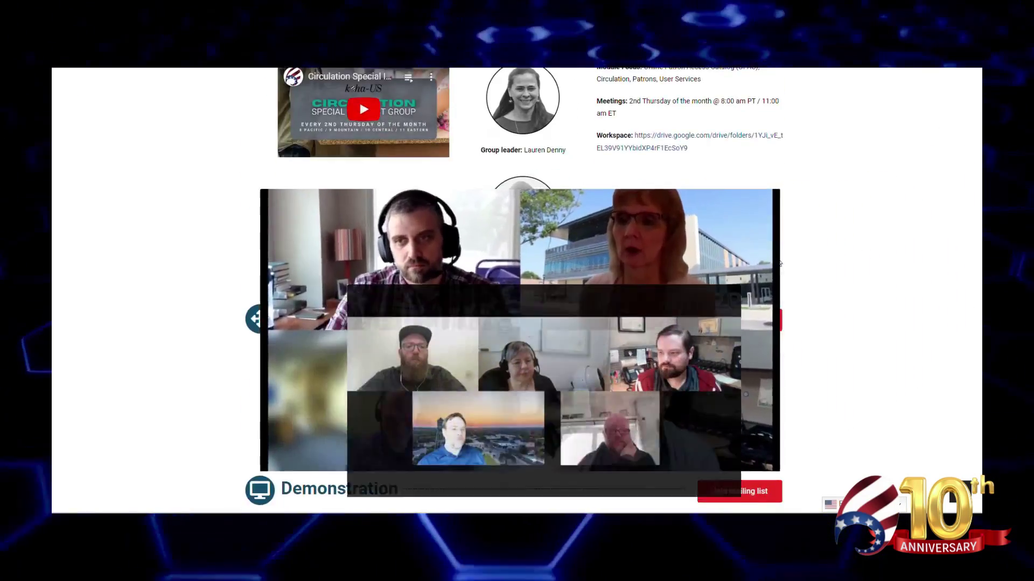
pyautogui.scroll(-10, 517, 291)
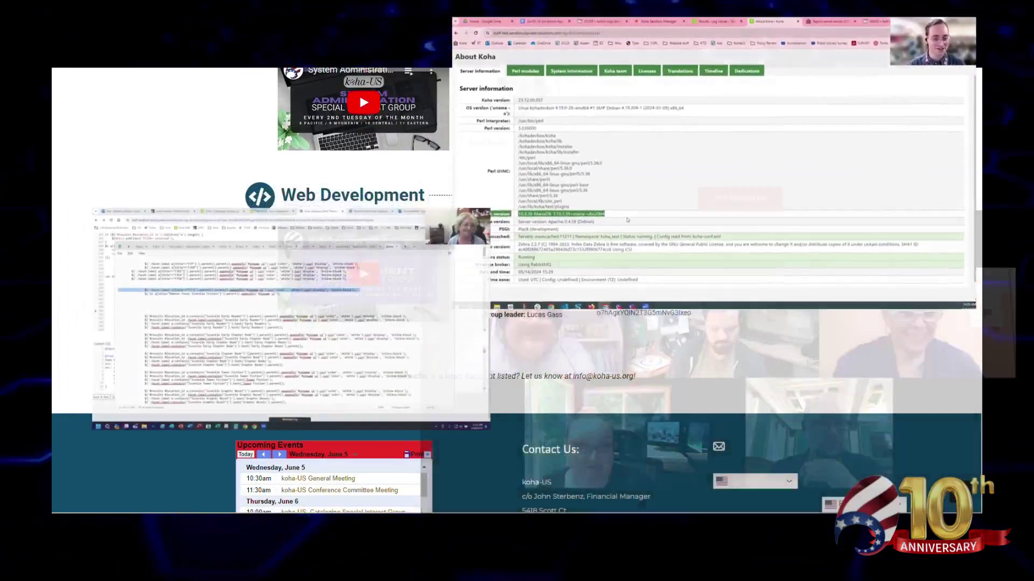
pyautogui.scroll(15, 768, 247)
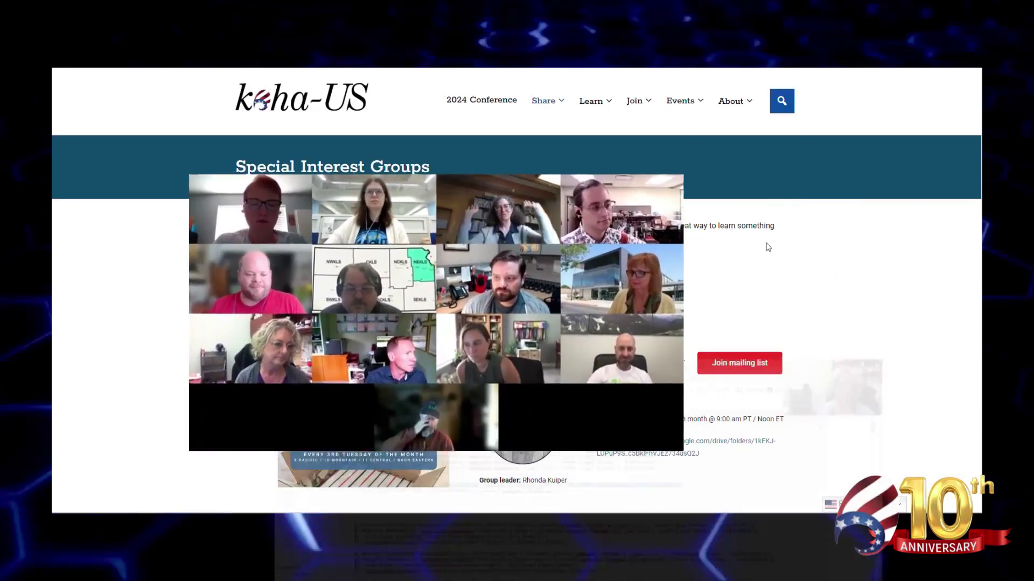
# Go to the koha-US Conferences page
pyautogui.moveTo(679, 103)
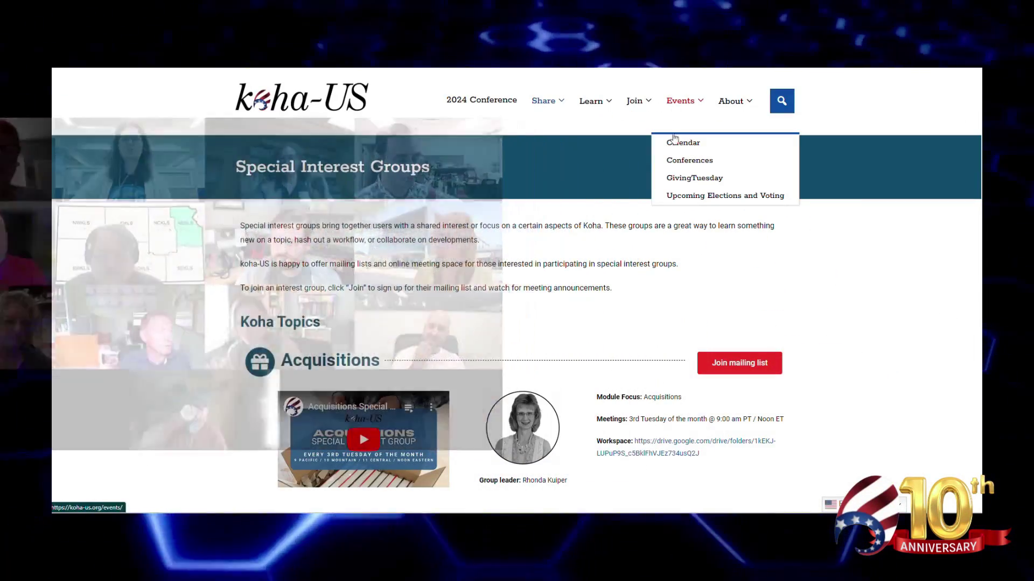
pyautogui.click(687, 162)
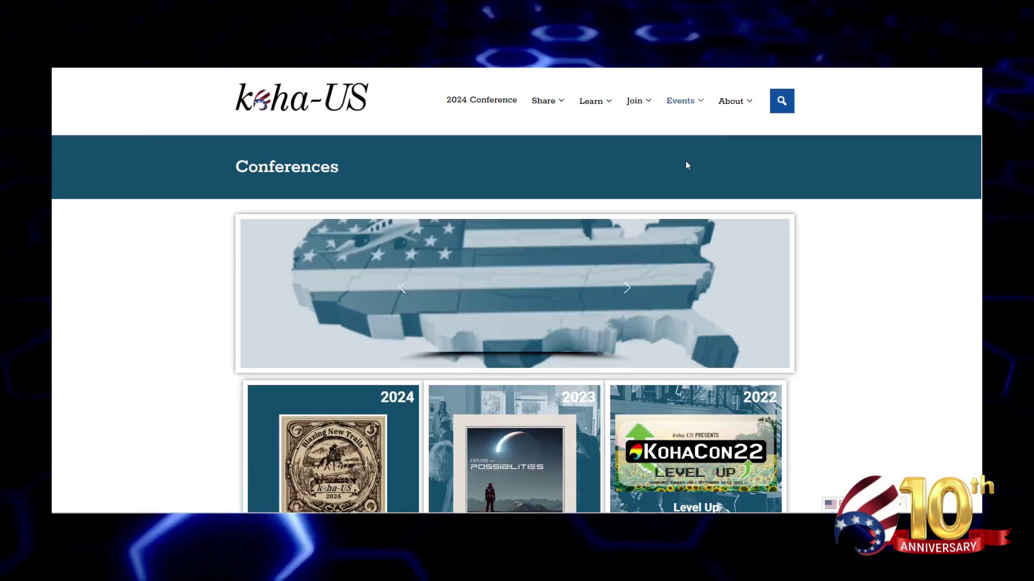
pyautogui.scroll(-3, 735, 214)
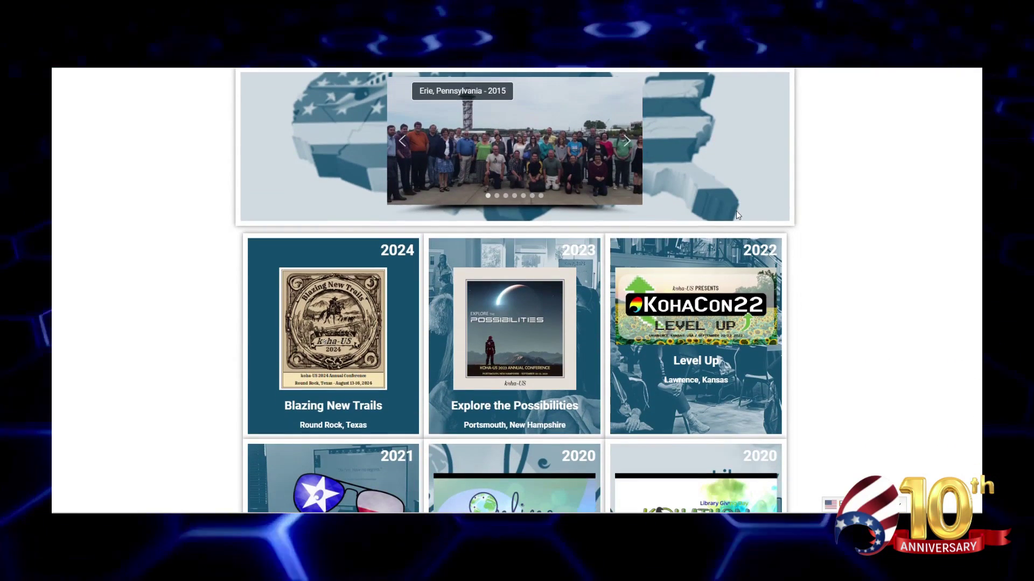
# Open the 2024 Blazing New Trails conference and scroll its Schedule & Videos listing
pyautogui.click(313, 322)
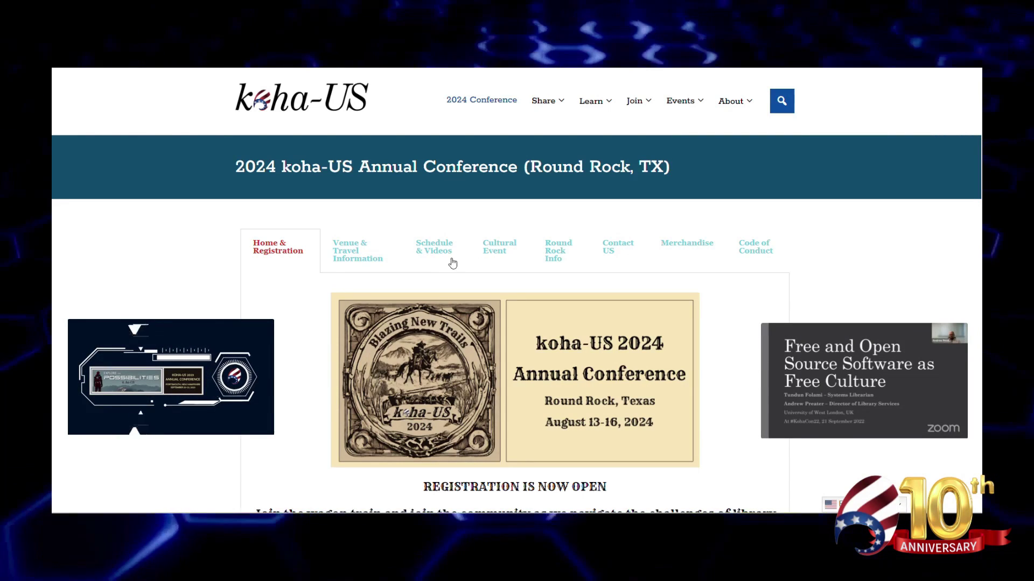
pyautogui.click(433, 255)
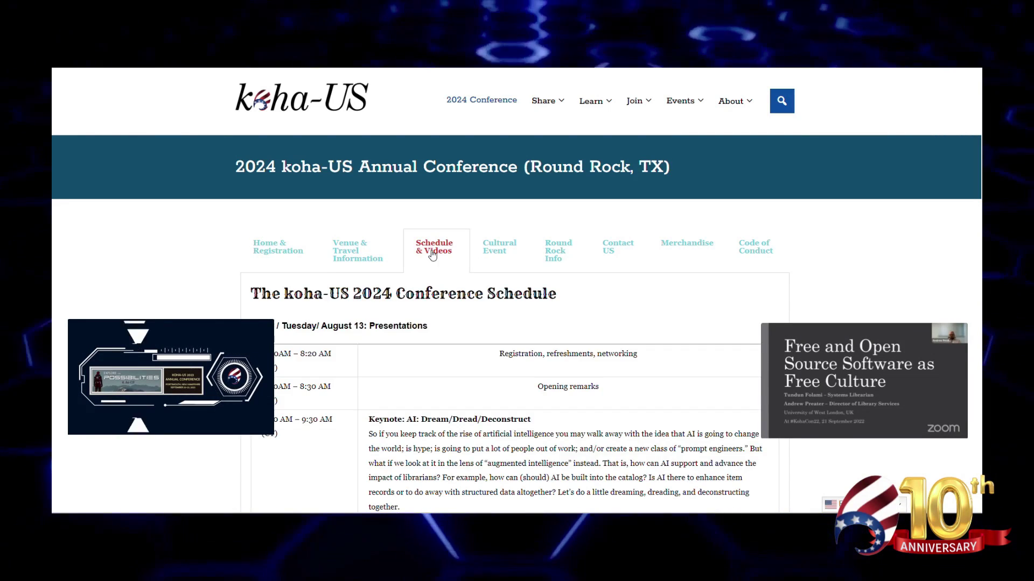
pyautogui.scroll(-2, 433, 255)
pyautogui.scroll(-5, 514, 291)
pyautogui.scroll(-1, 514, 291)
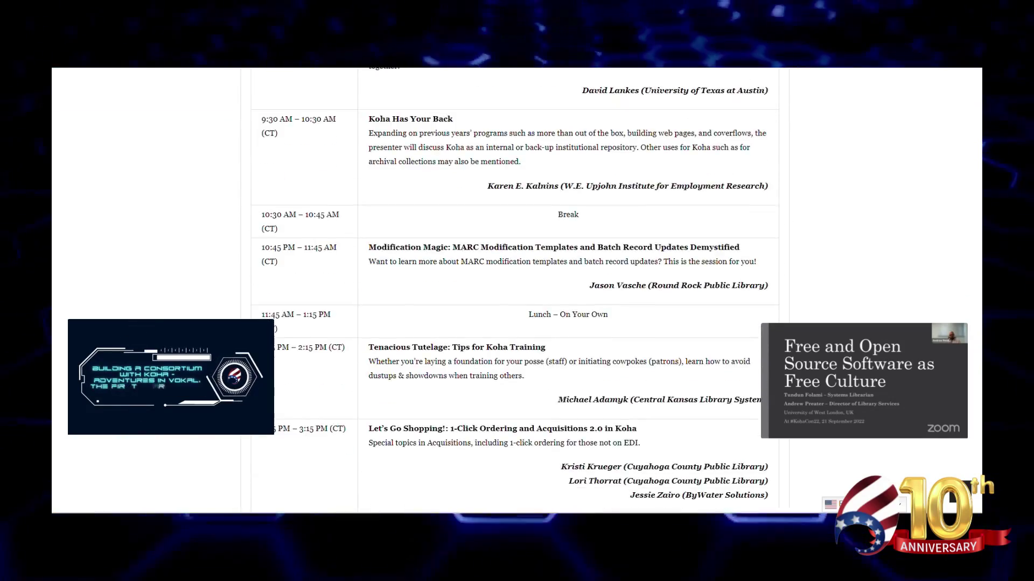
pyautogui.scroll(8, 514, 291)
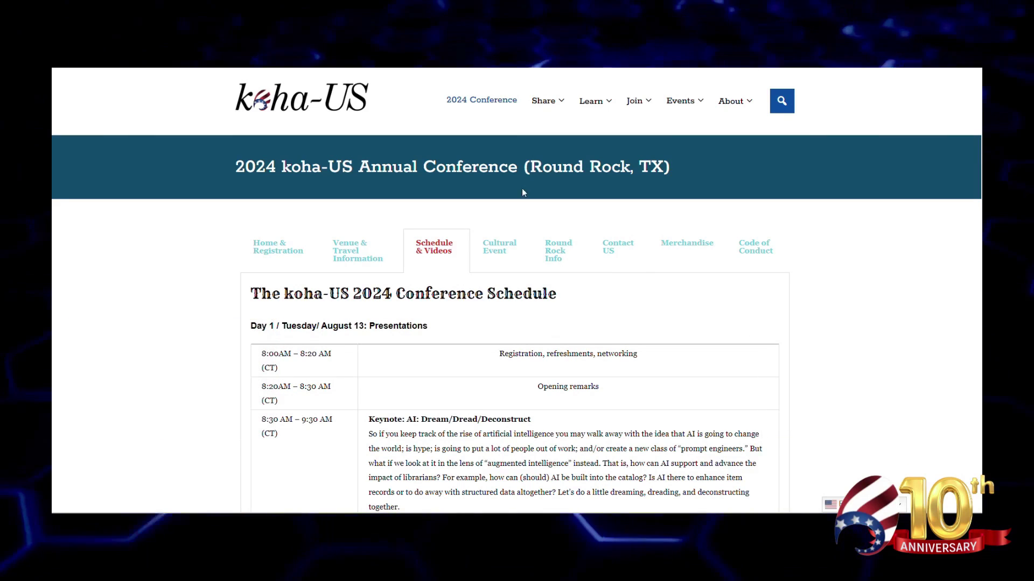
pyautogui.moveTo(545, 101)
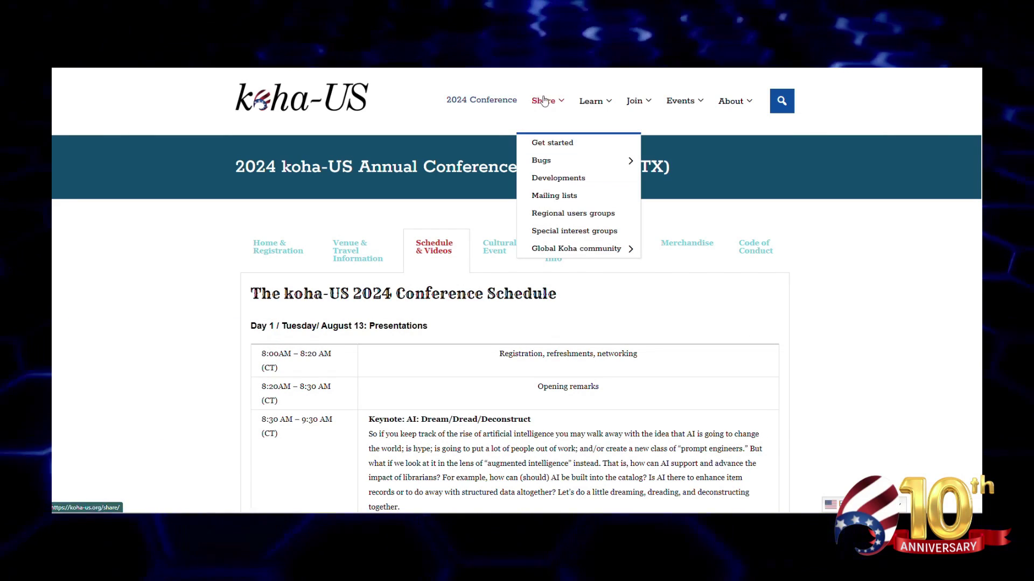
# Look over the koha-US Developments page
pyautogui.click(560, 180)
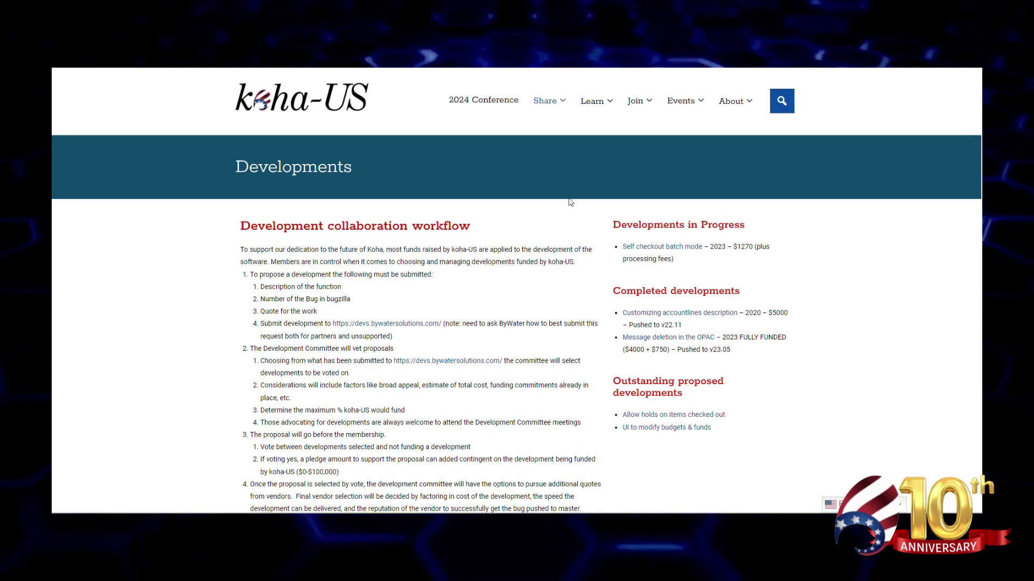
pyautogui.scroll(-7, 570, 202)
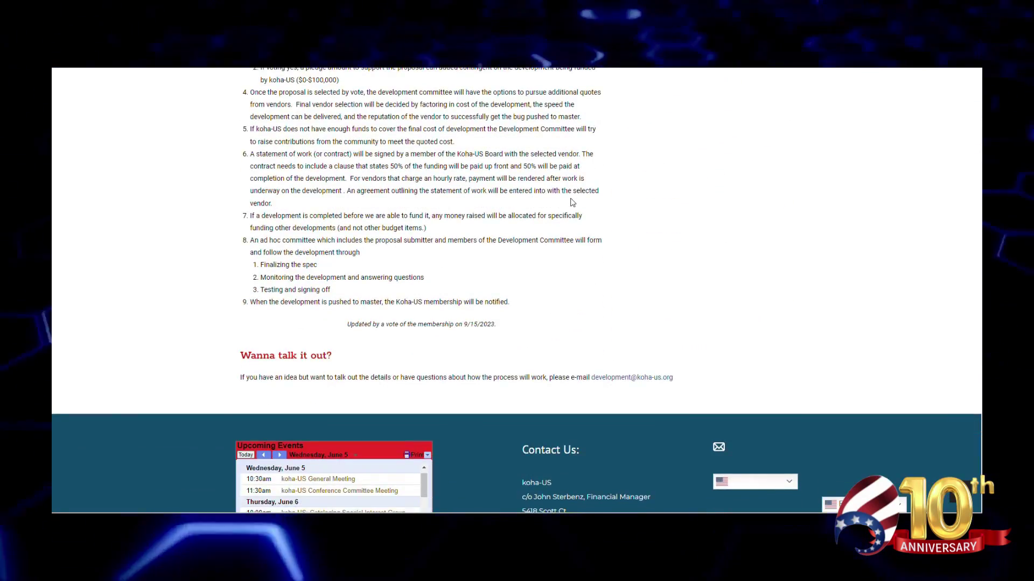
pyautogui.scroll(3, 572, 202)
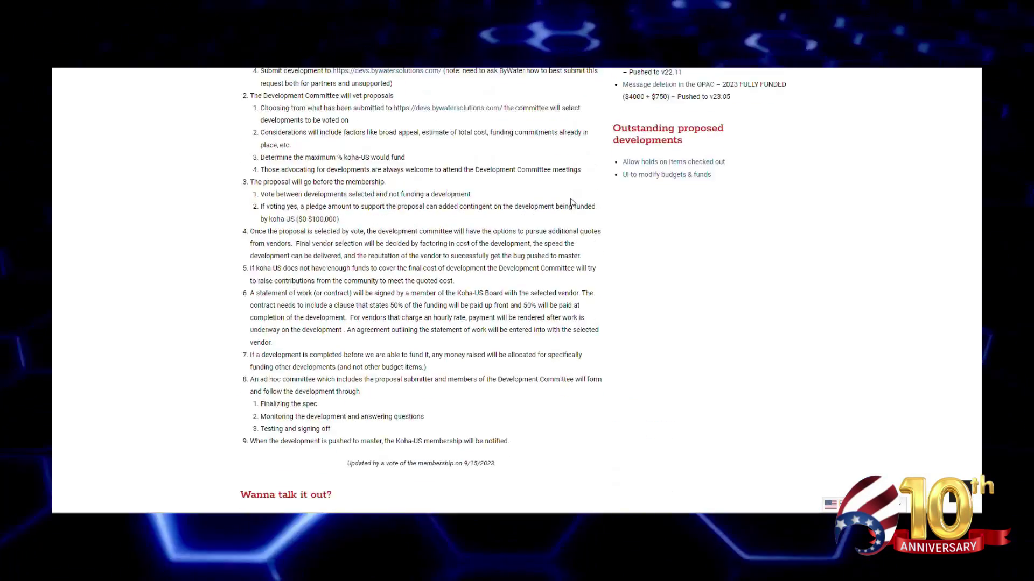
pyautogui.scroll(5, 572, 203)
# Visit the New Membership, Donate and Store pages under Join
pyautogui.moveTo(688, 110)
pyautogui.moveTo(633, 107)
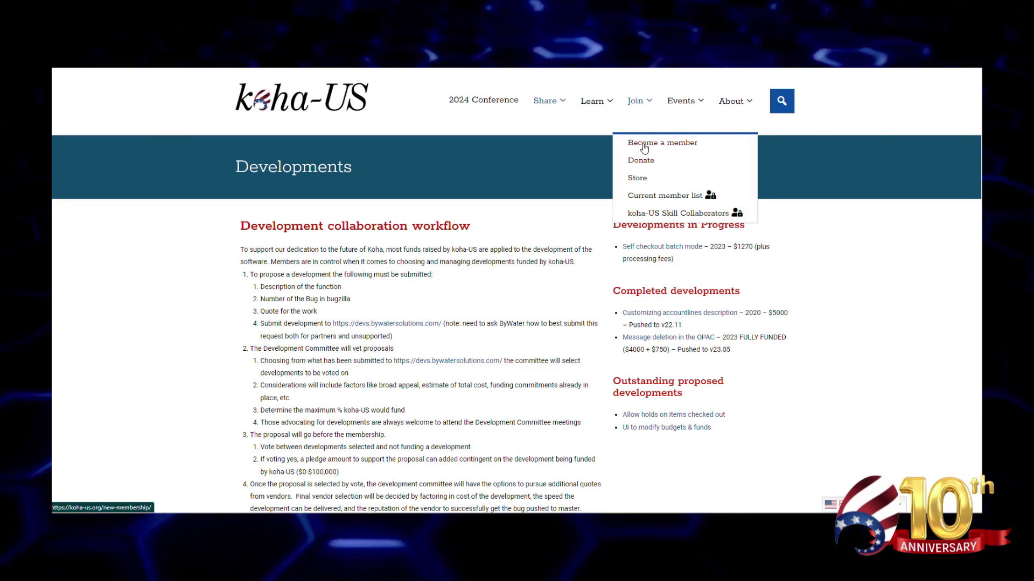
pyautogui.click(637, 106)
pyautogui.moveTo(640, 105)
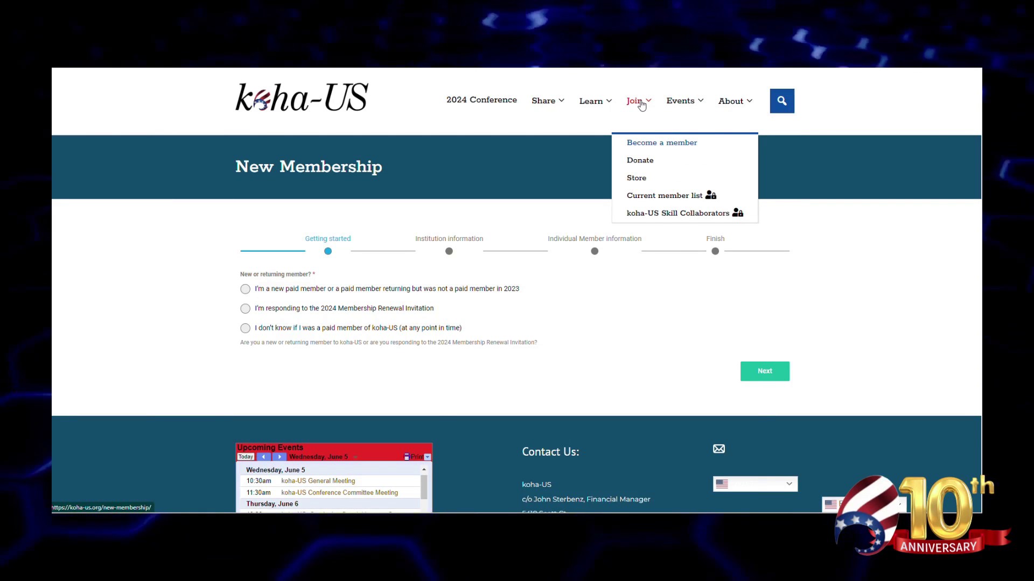
pyautogui.click(653, 161)
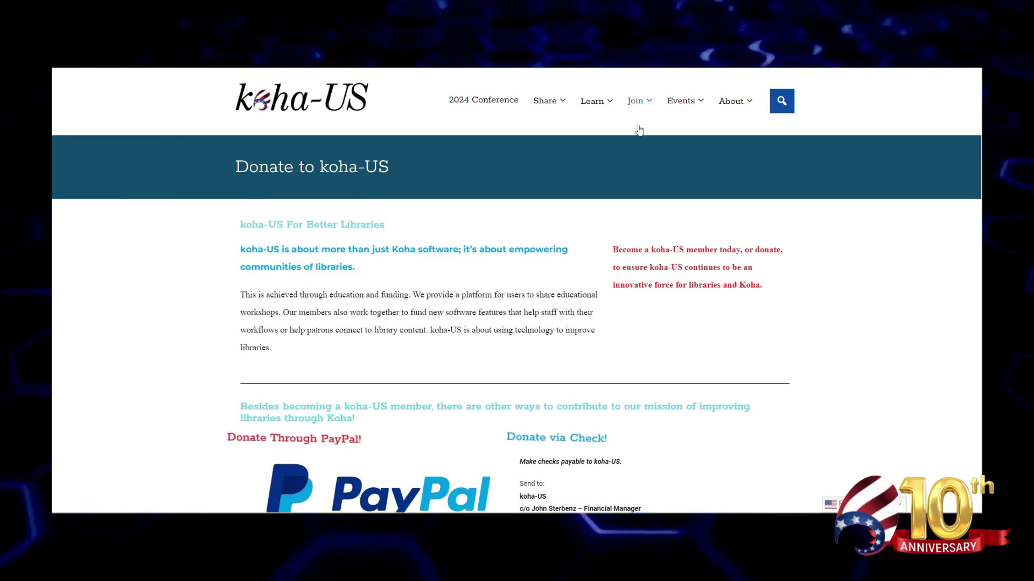
pyautogui.moveTo(635, 123)
pyautogui.click(635, 178)
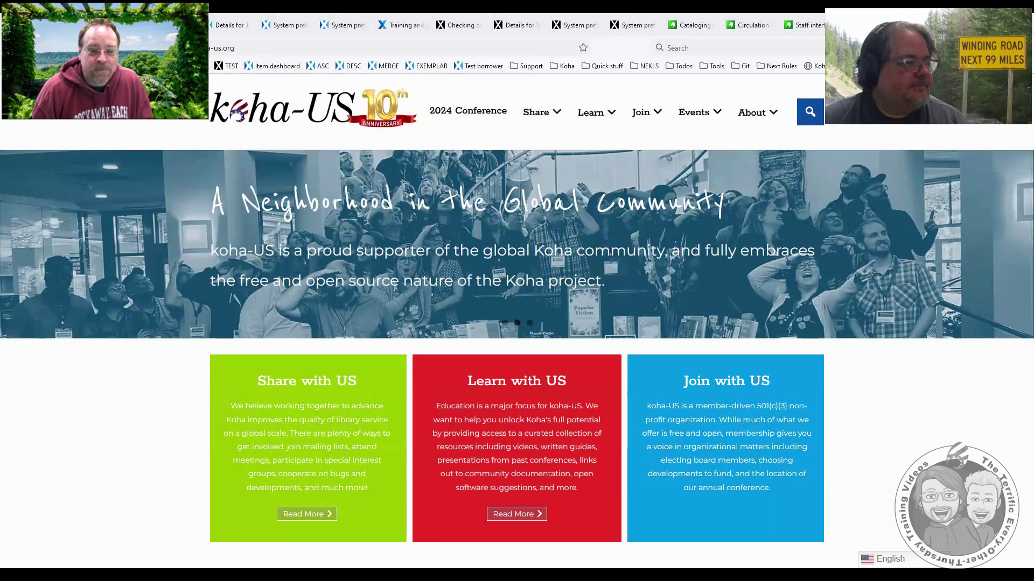
# Review the Koha staff interface main page in the next tab
pyautogui.hotkey('ctrl', 'Tab')
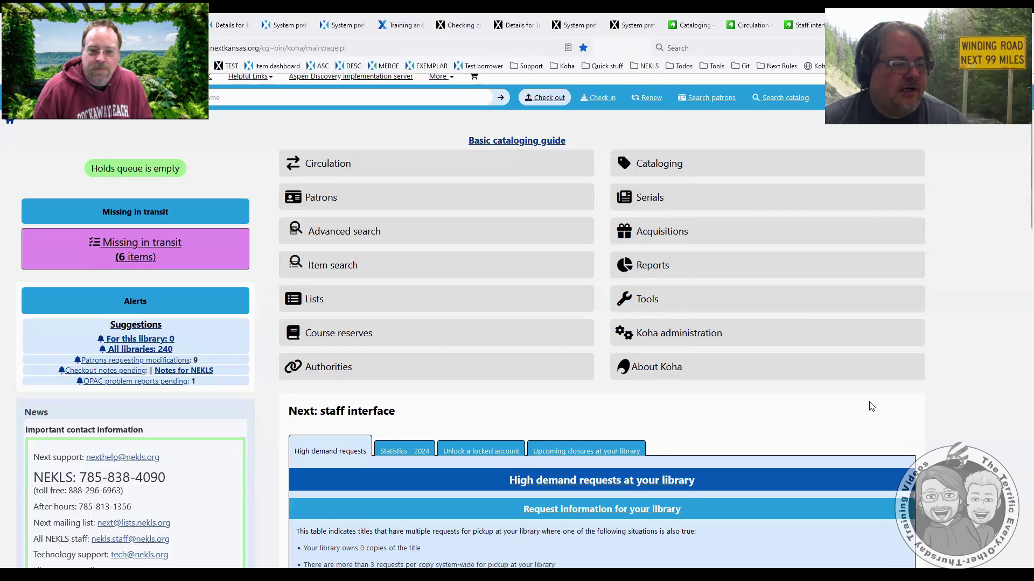
pyautogui.scroll(-10, 877, 336)
pyautogui.scroll(2, 880, 271)
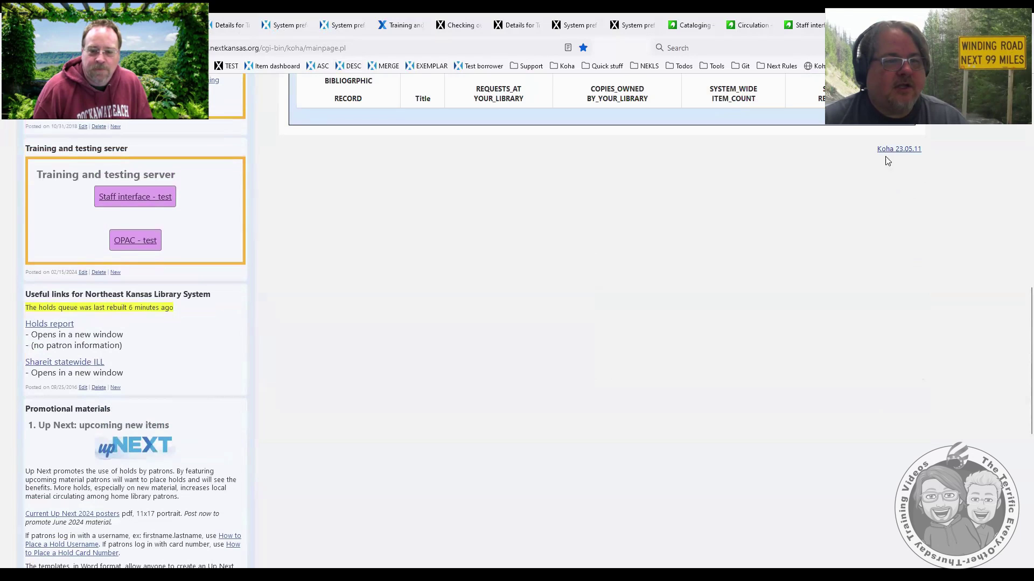
pyautogui.scroll(10, 429, 232)
# Open the staff home page in a new tab, review it, then move to the live server's tab
pyautogui.click(459, 24)
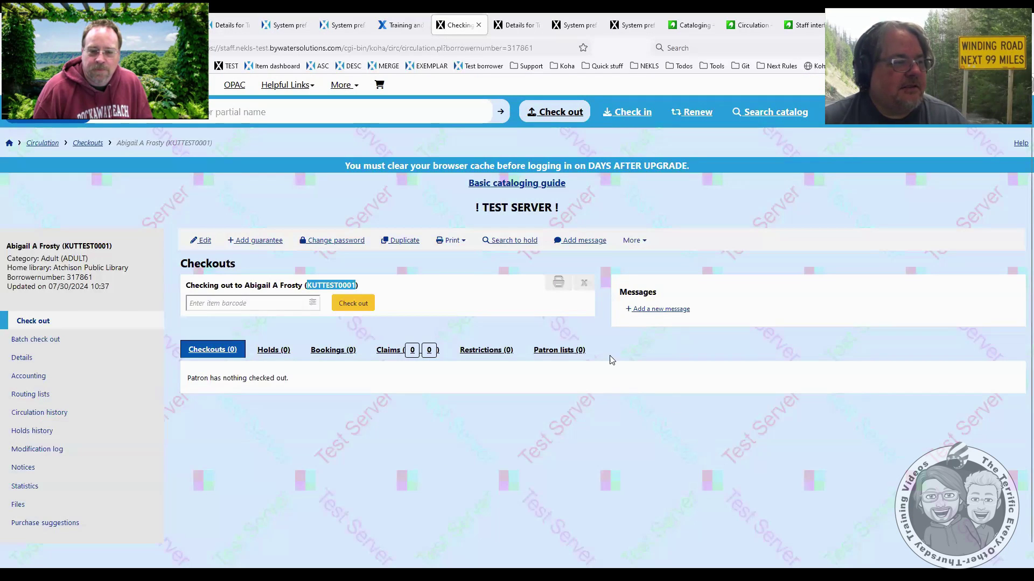
pyautogui.moveTo(49, 107); pyautogui.dragTo(428, 30)
pyautogui.scroll(-5, 858, 379)
pyautogui.scroll(-4, 858, 378)
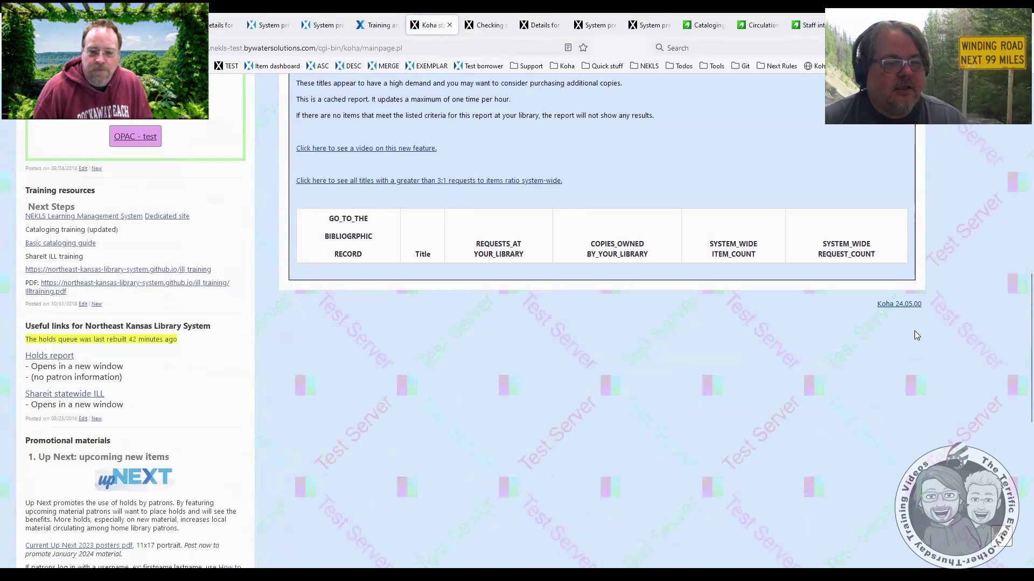
pyautogui.scroll(10, 518, 192)
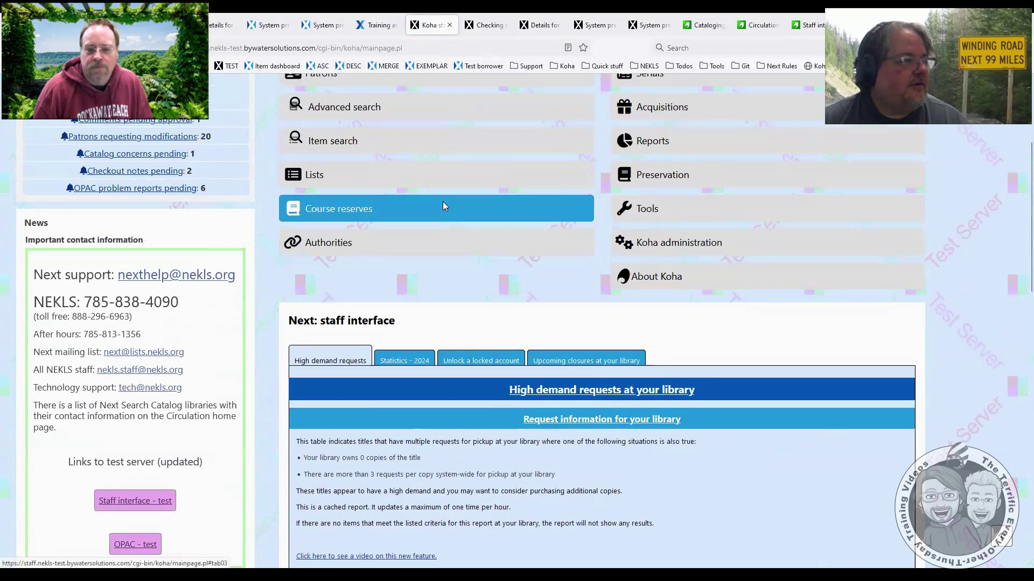
pyautogui.hotkey('ctrl', 'Tab')
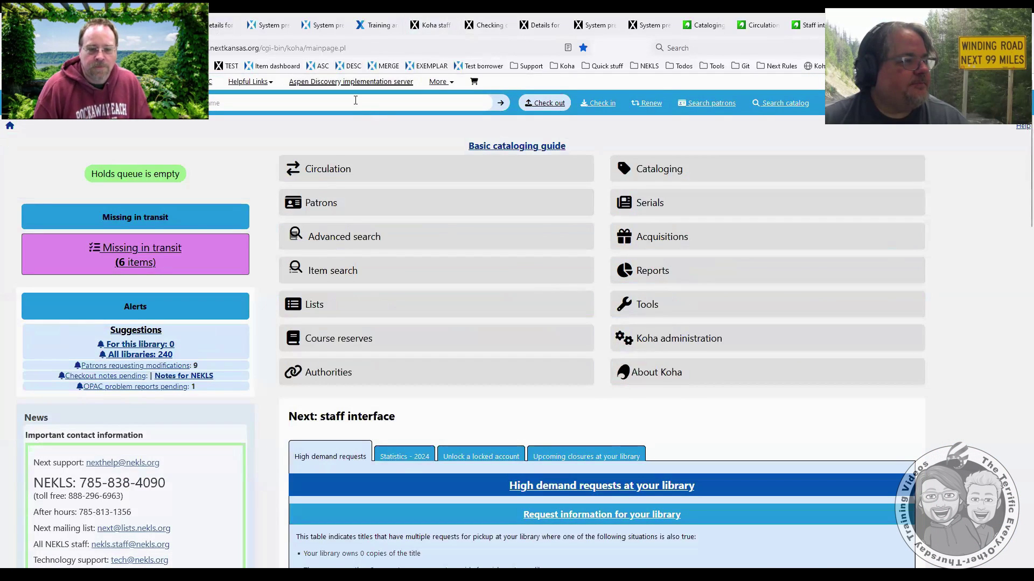
# Review the Training and testing record's details and its seven holdings
pyautogui.hotkey('ctrl', 'Tab')
pyautogui.hotkey('ctrl', 'Tab')
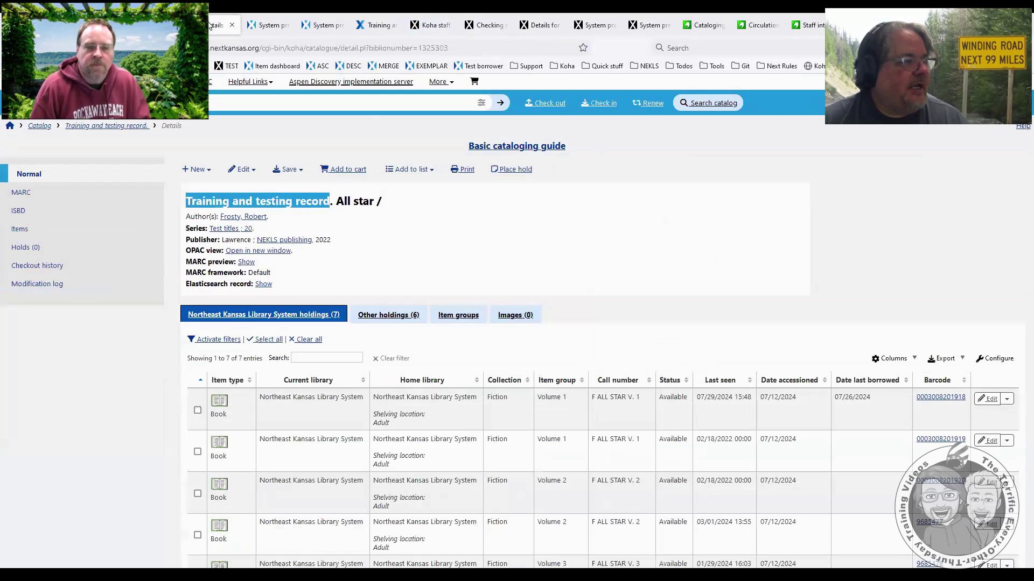
pyautogui.click(551, 250)
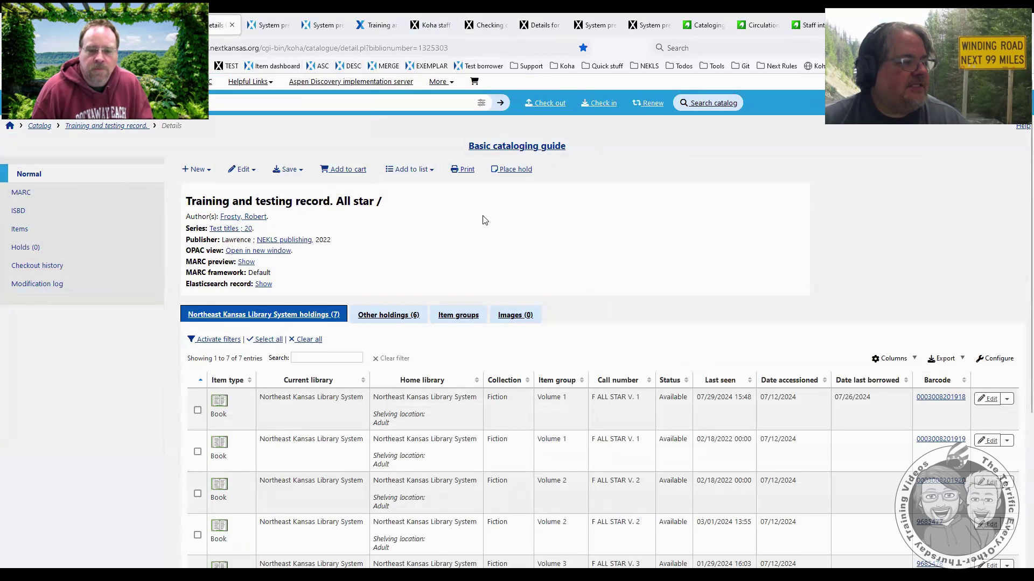
pyautogui.scroll(-1, 483, 219)
pyautogui.scroll(-3, 484, 220)
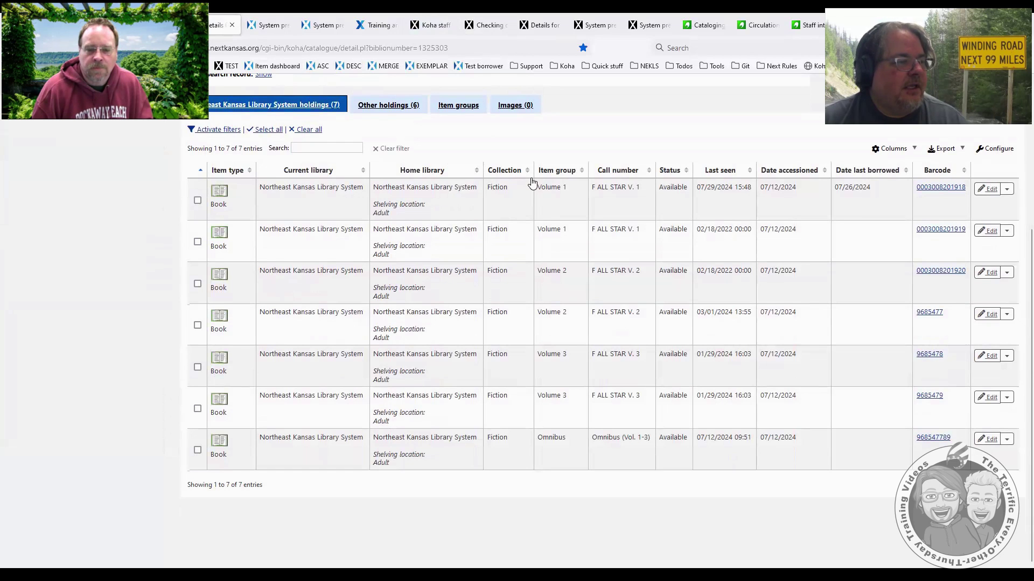
pyautogui.scroll(4, 532, 183)
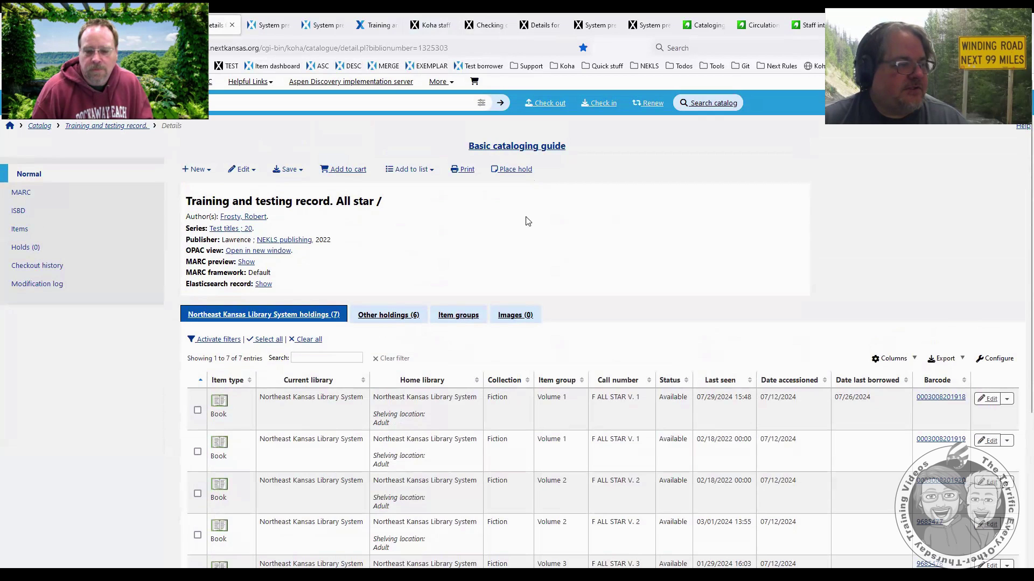
pyautogui.scroll(-2, 494, 250)
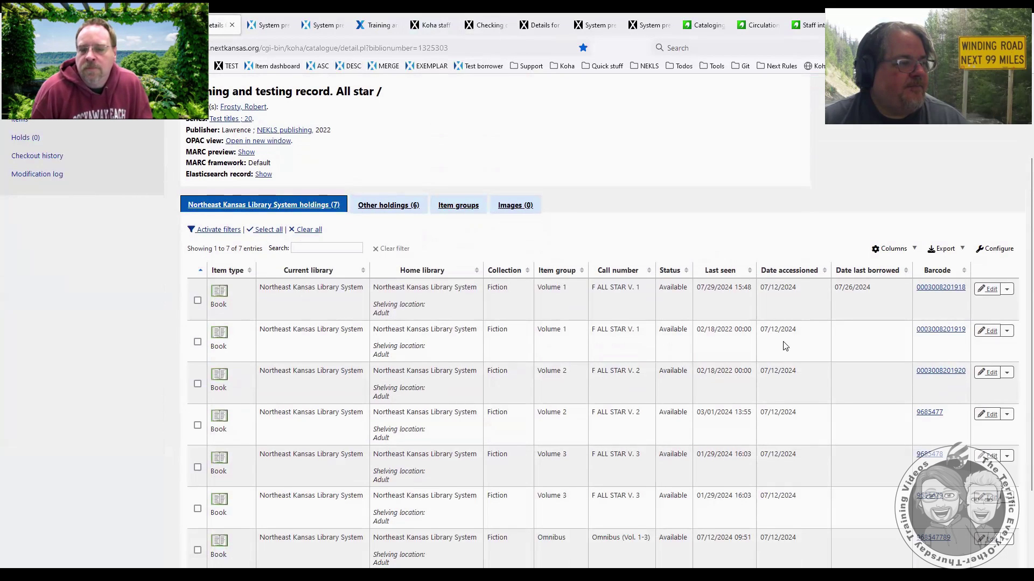
# Compare the Item groups list (Omnibus, Volumes 1–3) with the holdings table
pyautogui.click(460, 207)
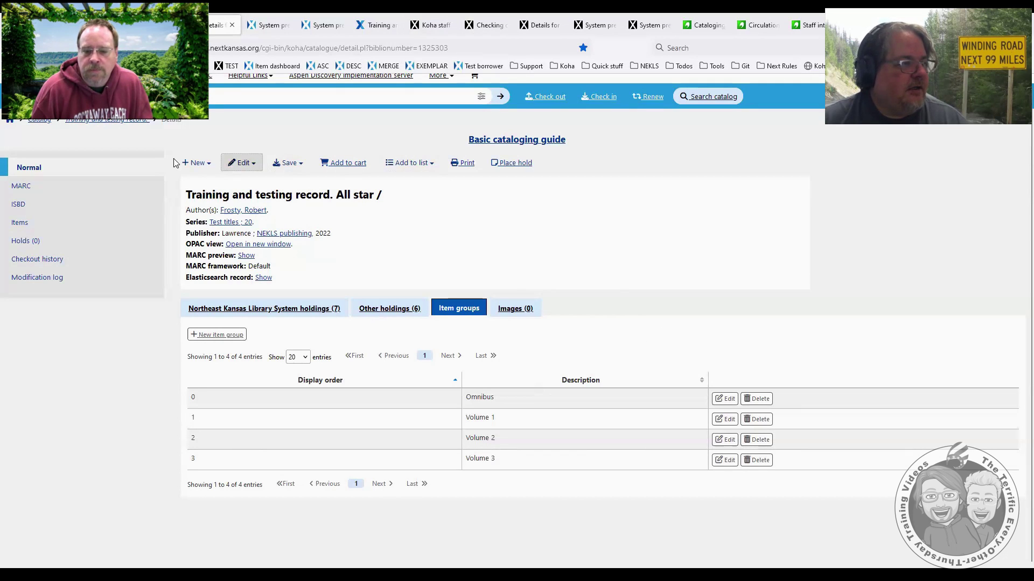
pyautogui.click(233, 311)
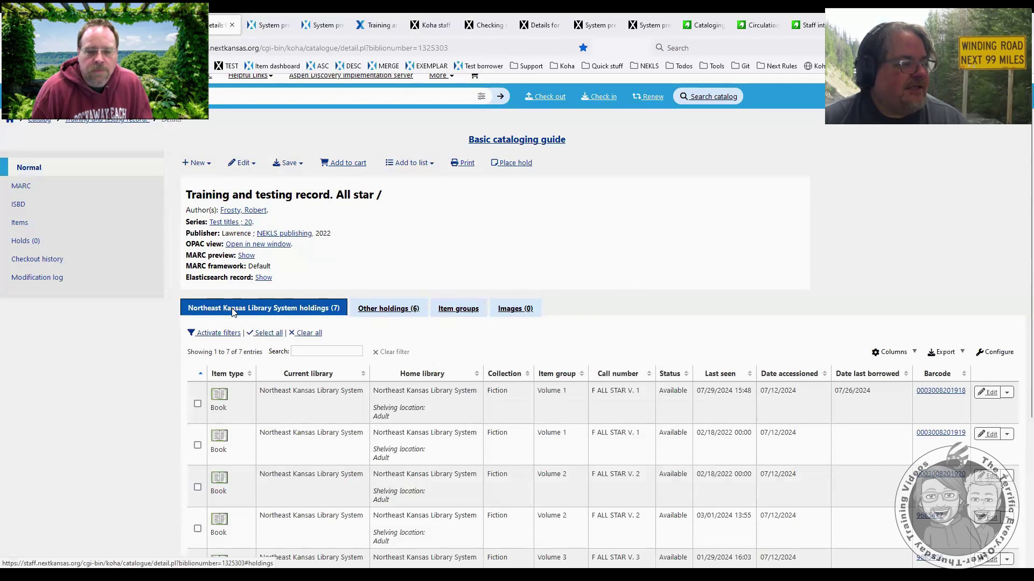
pyautogui.scroll(-4, 230, 344)
pyautogui.scroll(2, 503, 248)
pyautogui.click(460, 164)
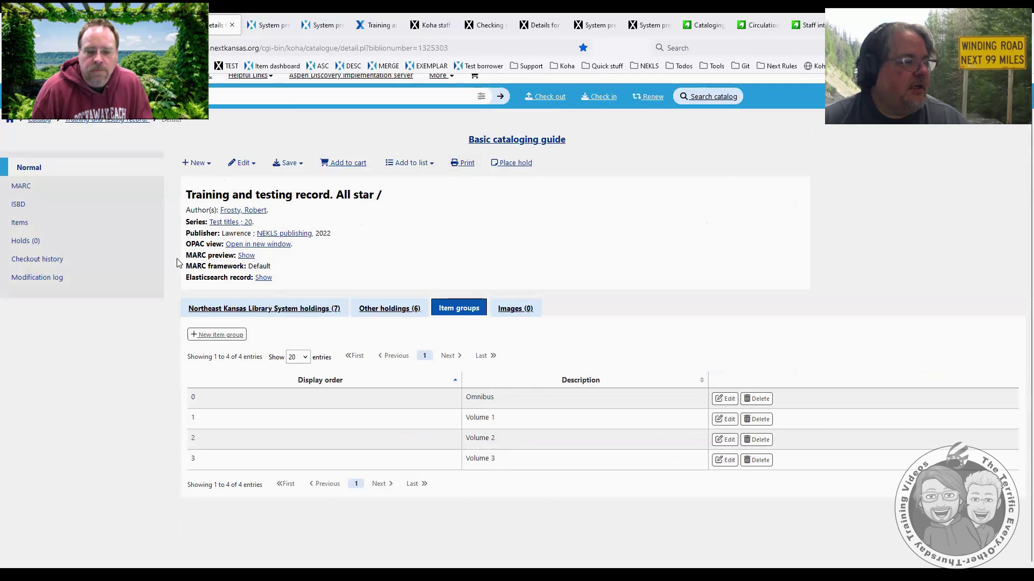
pyautogui.click(209, 314)
pyautogui.scroll(-1, 114, 337)
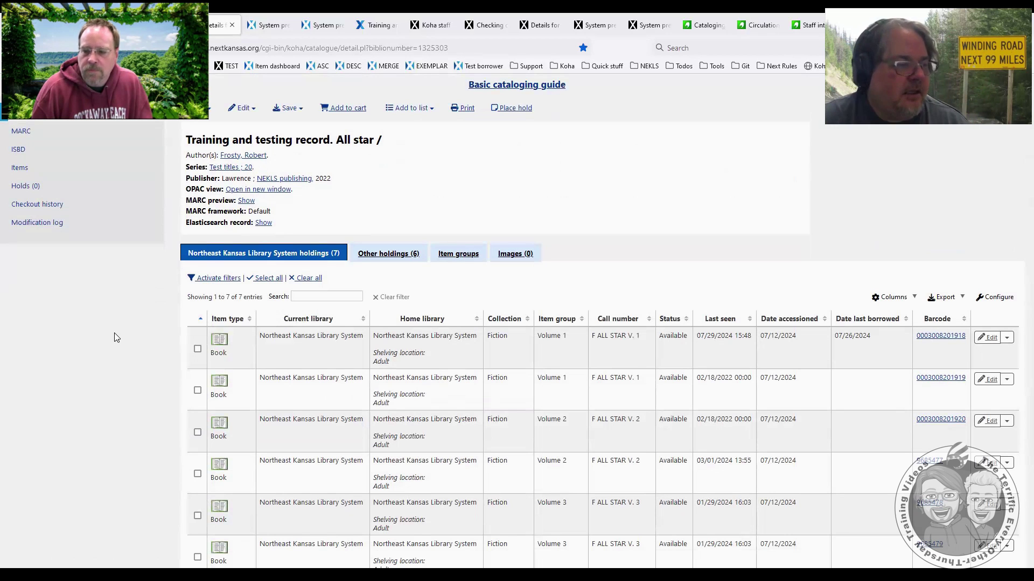
pyautogui.scroll(-3, 140, 336)
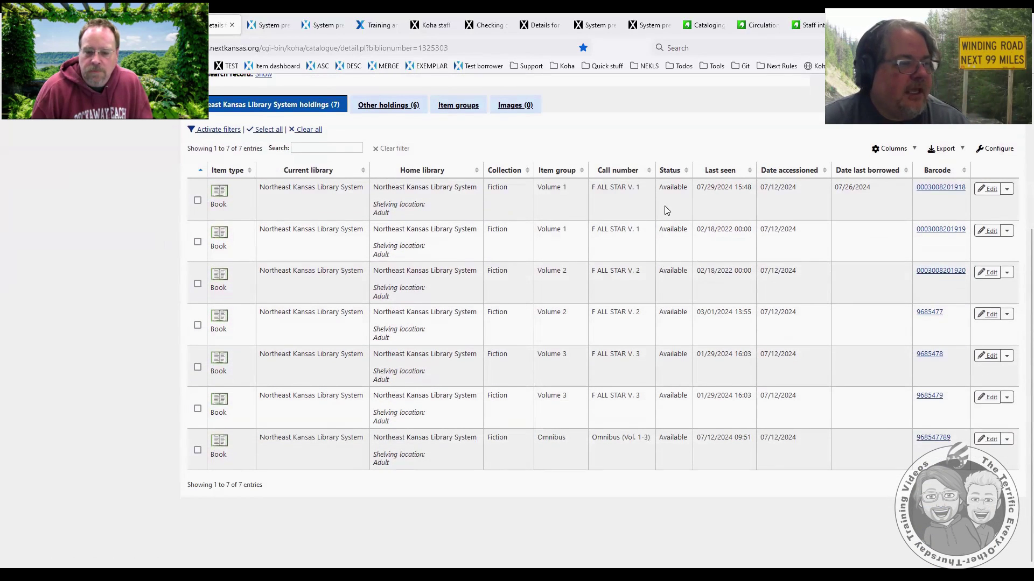
pyautogui.scroll(3, 517, 404)
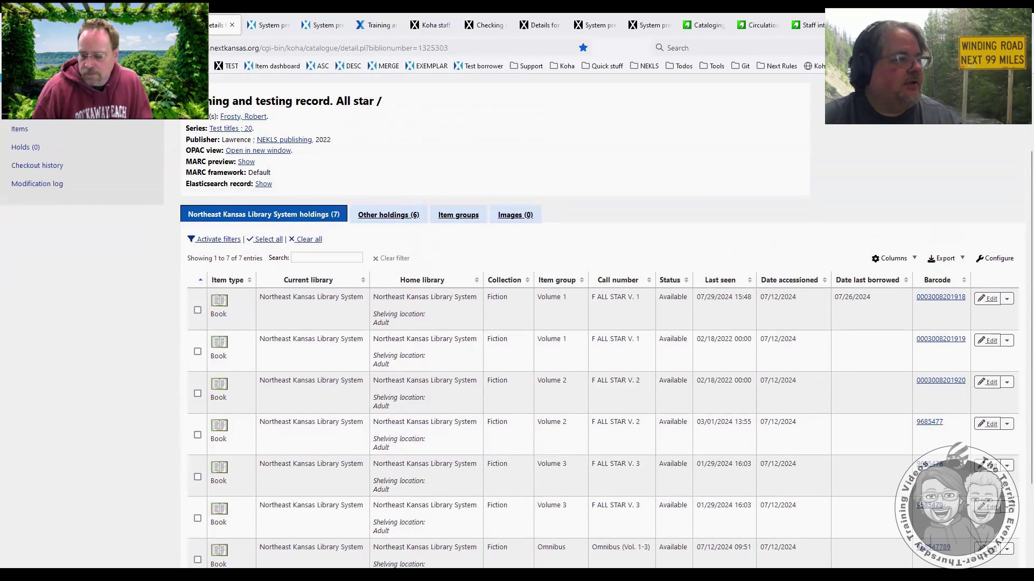
# Return to the Training and testing record's catalog page
pyautogui.hotkey('alt', 'Left')
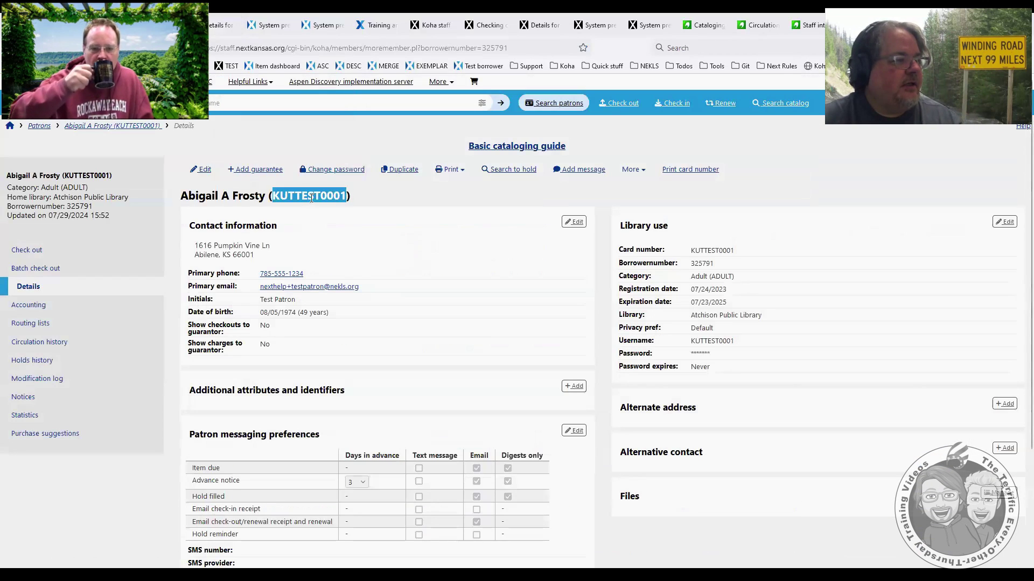
pyautogui.hotkey('alt', 'Right')
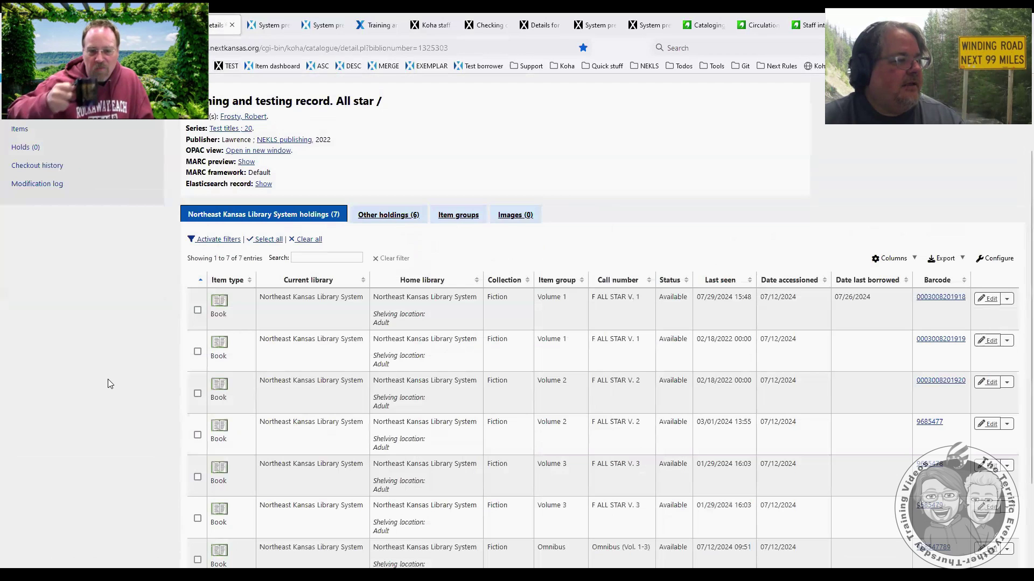
pyautogui.scroll(3, 105, 381)
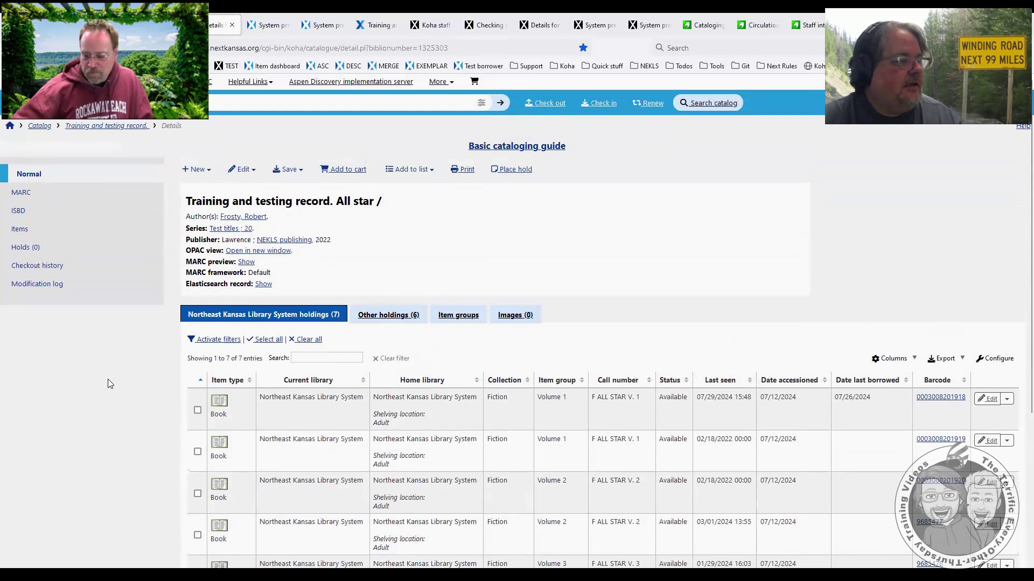
# Start a hold by searching the test patron's card number, dismissing the LastPass prompt
pyautogui.click(46, 251)
pyautogui.write('KUTTEST0001')
pyautogui.press('Return')
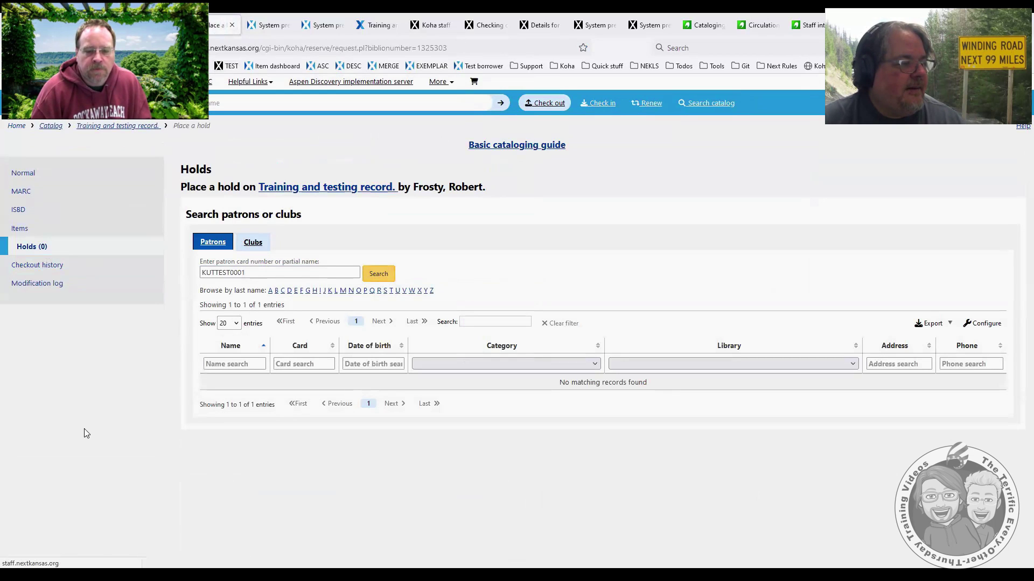
pyautogui.scroll(-3, 84, 433)
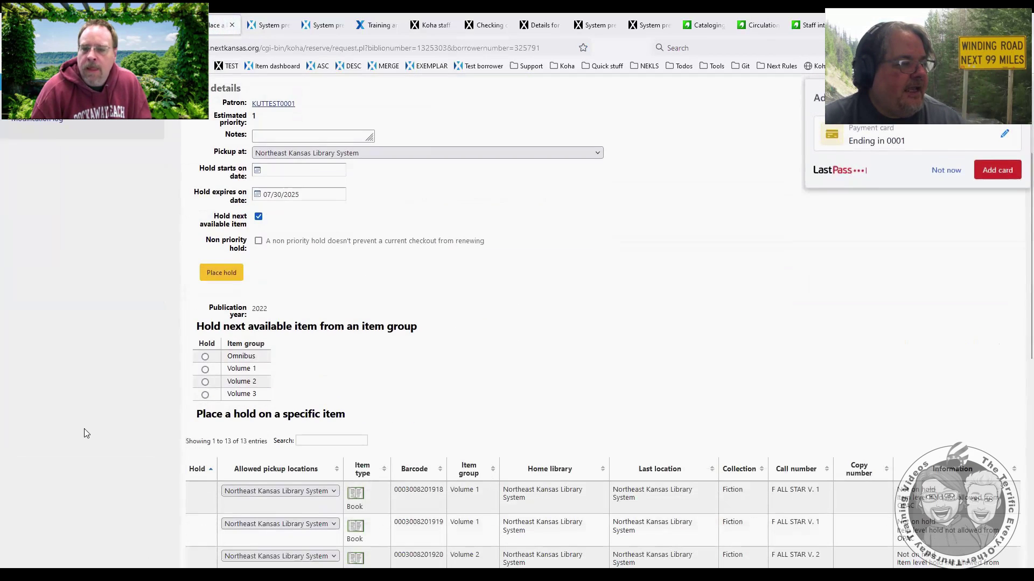
pyautogui.click(942, 176)
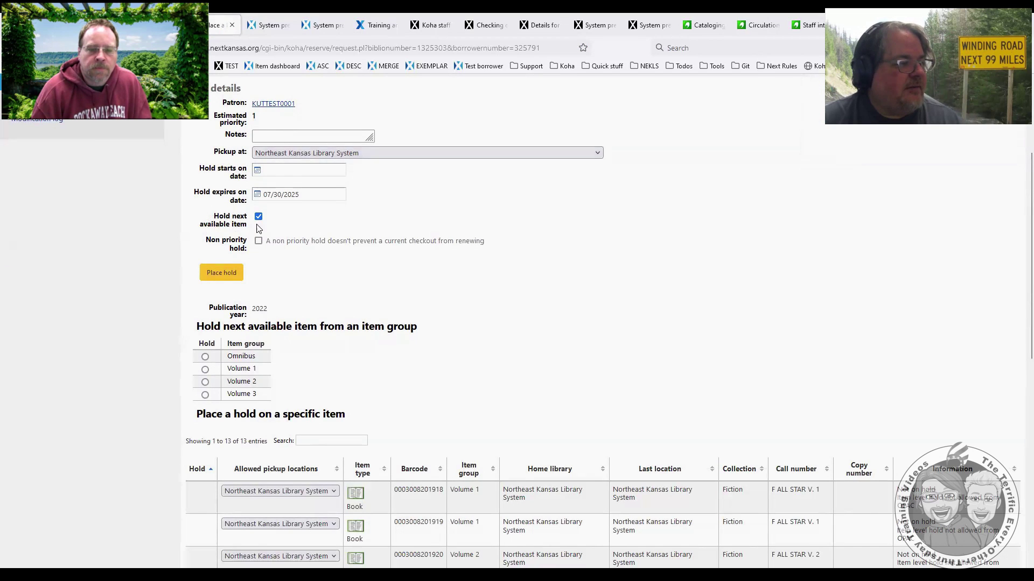
pyautogui.scroll(-7, 145, 227)
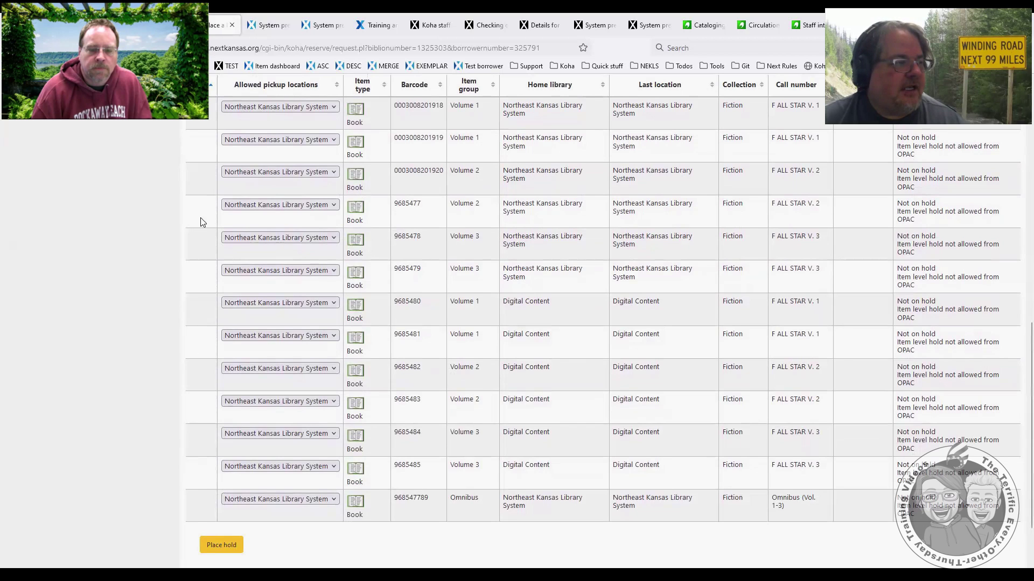
# Sort the hold page's item table by Item group and review the grouped items
pyautogui.scroll(5, 188, 257)
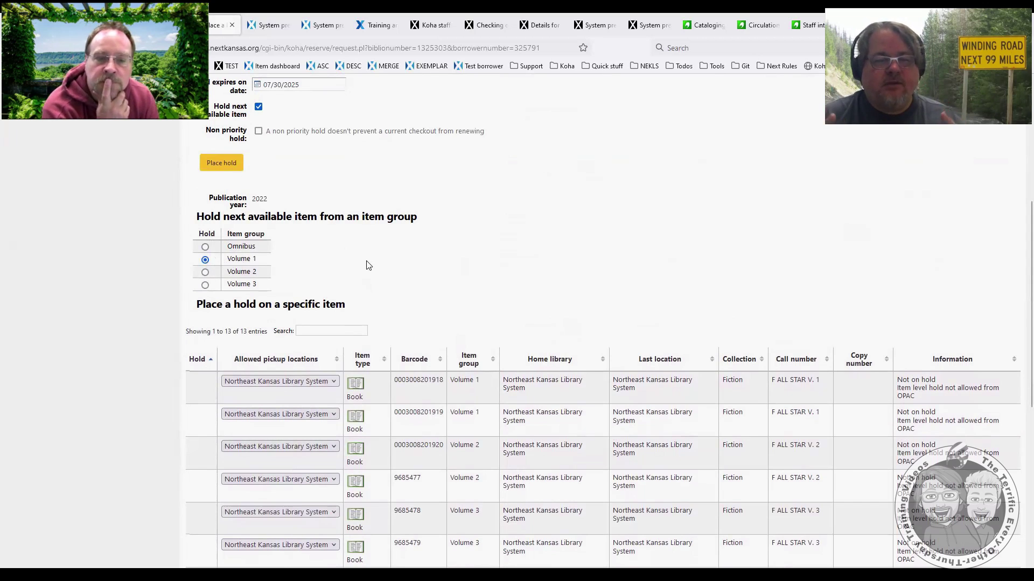
pyautogui.scroll(-1, 497, 268)
pyautogui.scroll(-3, 498, 267)
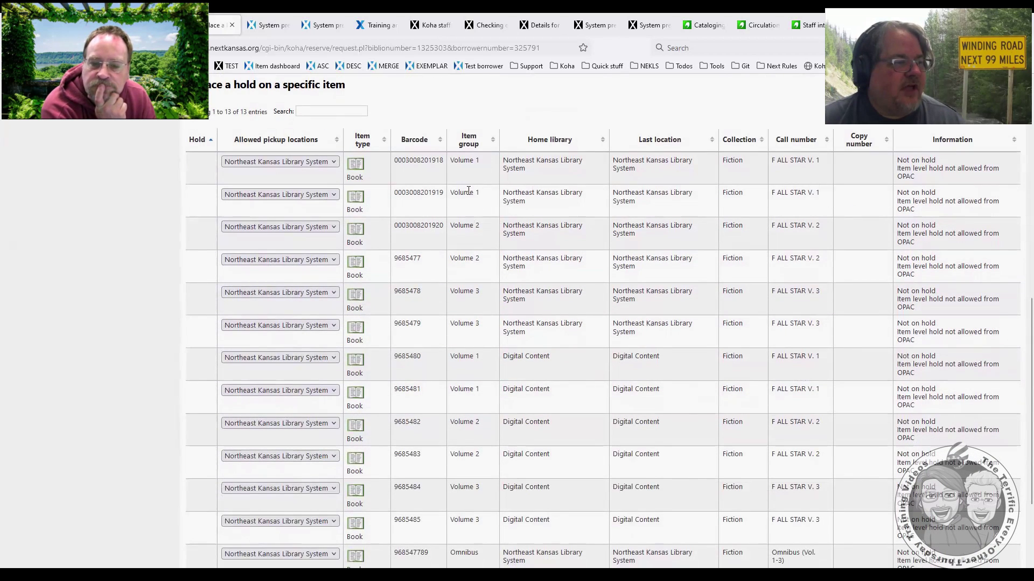
pyautogui.click(491, 142)
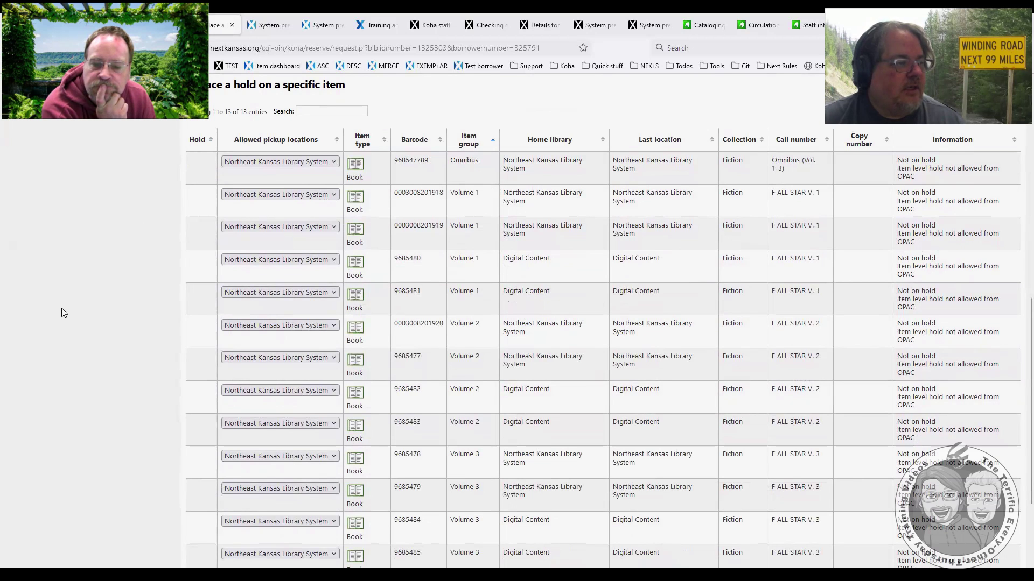
pyautogui.scroll(2, 63, 309)
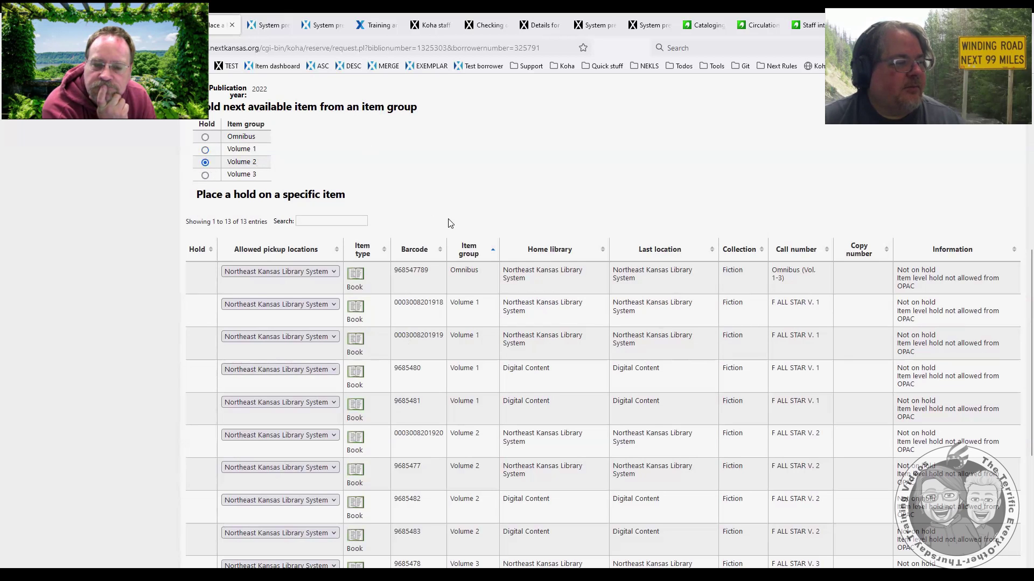
pyautogui.scroll(-4, 450, 223)
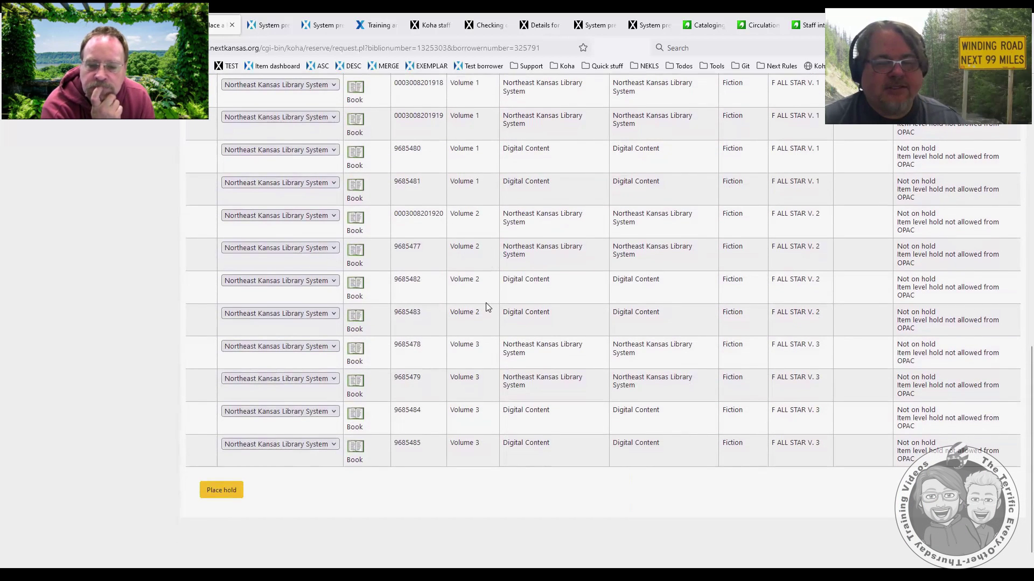
pyautogui.scroll(5, 479, 296)
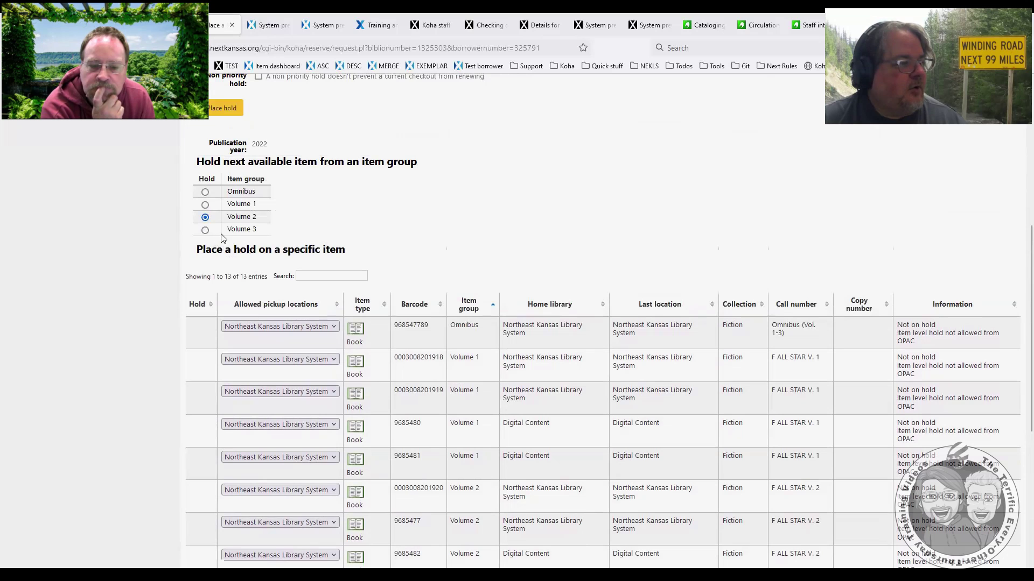
pyautogui.scroll(-5, 576, 391)
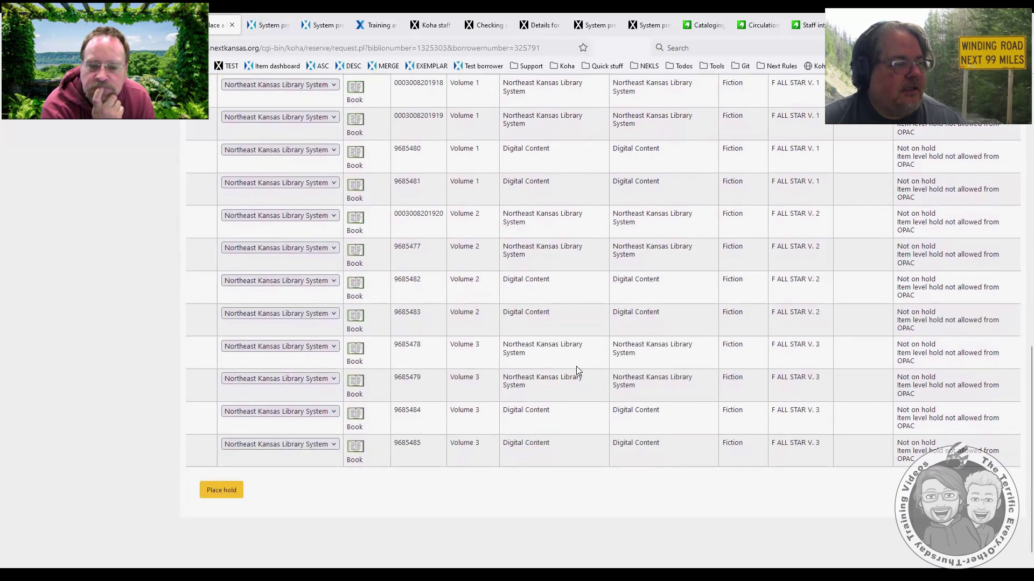
pyautogui.scroll(5, 520, 305)
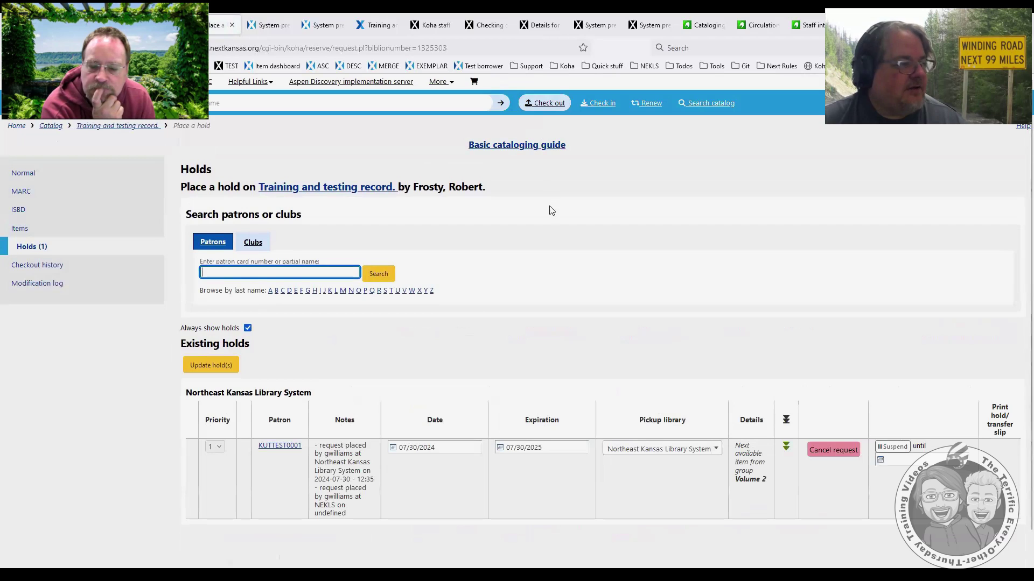
# Cancel the Volume 2 hold with Cancel request and Confirm cancellation
pyautogui.scroll(-1, 549, 219)
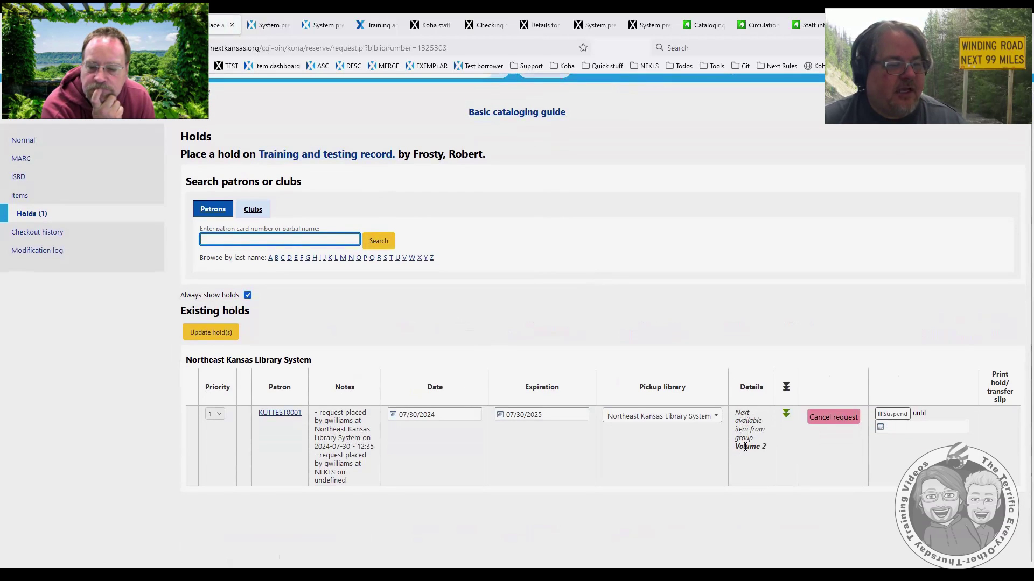
pyautogui.moveTo(736, 447); pyautogui.dragTo(748, 446)
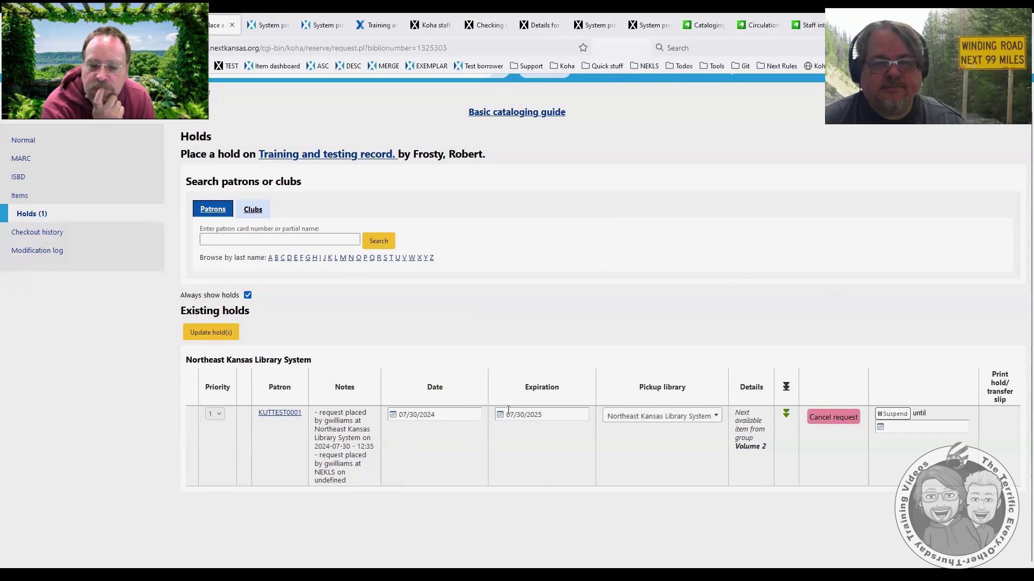
pyautogui.click(838, 420)
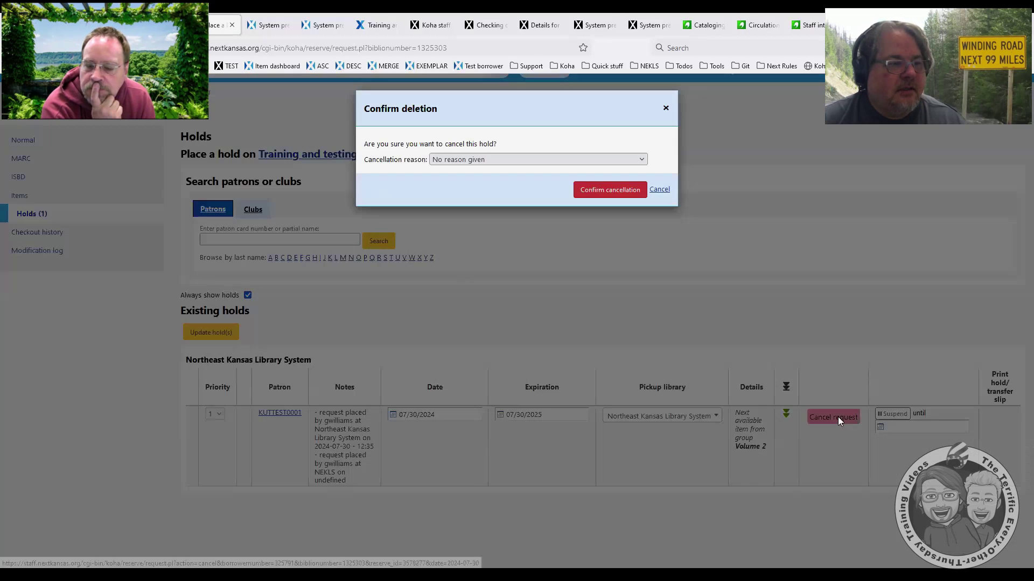
pyautogui.click(615, 194)
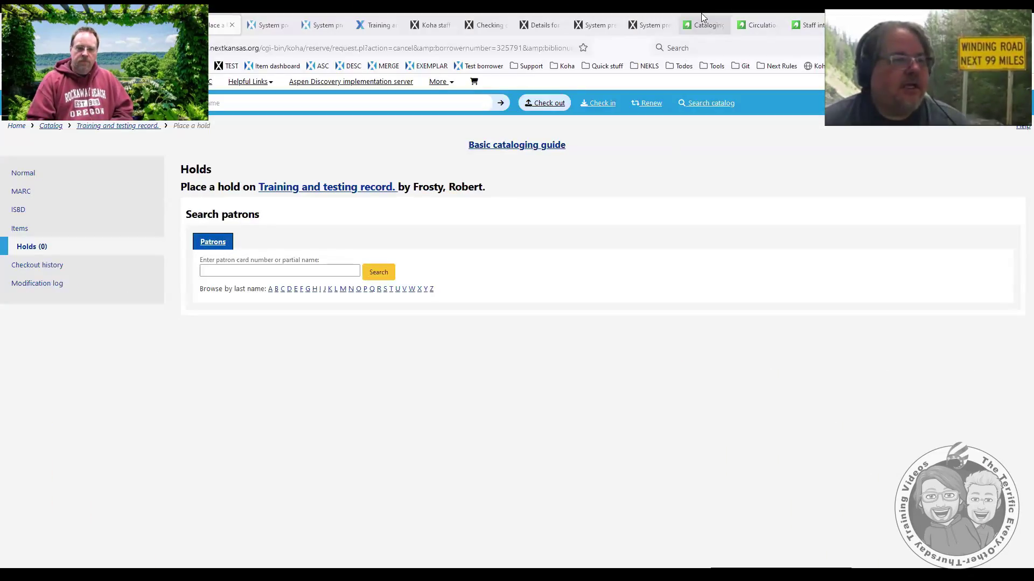
# Show the cataloging preferences manual page and highlight the EnableItemGroups description
pyautogui.click(700, 24)
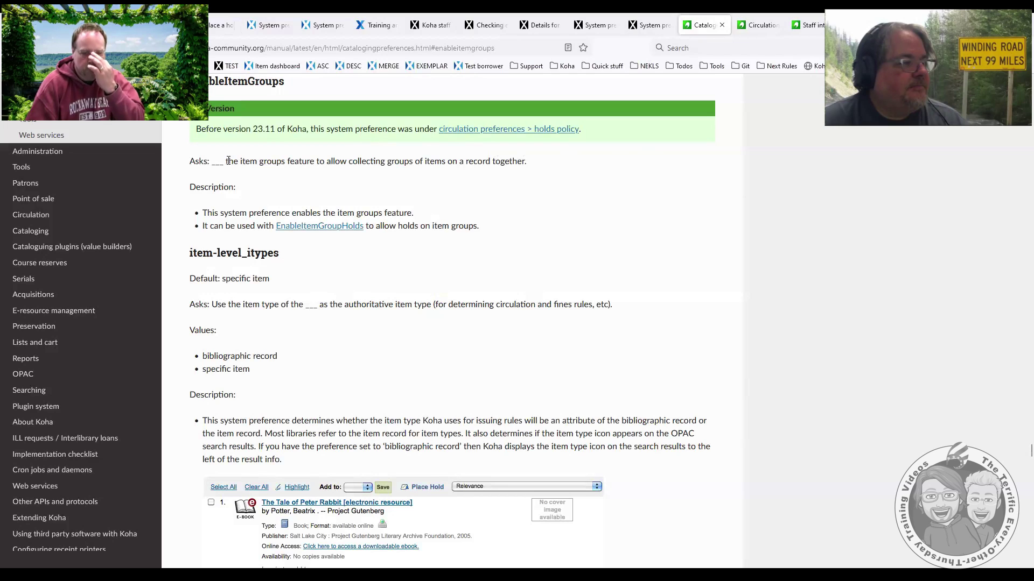
pyautogui.moveTo(235, 162); pyautogui.dragTo(391, 161)
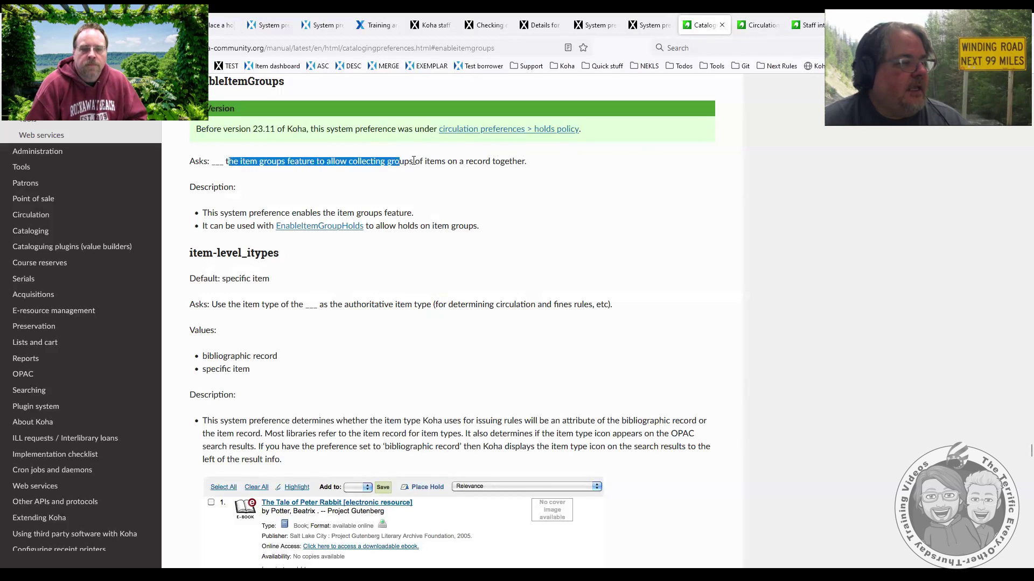
pyautogui.click(387, 162)
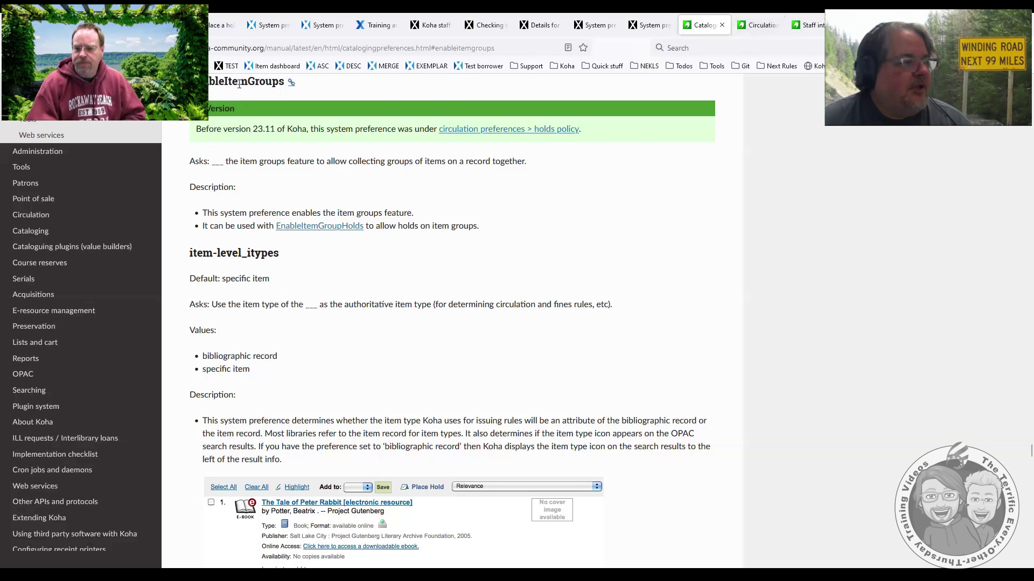
# View the EnableItemGroupHolds entry, then the StaffDetailItemSelection preference in the manual
pyautogui.click(762, 25)
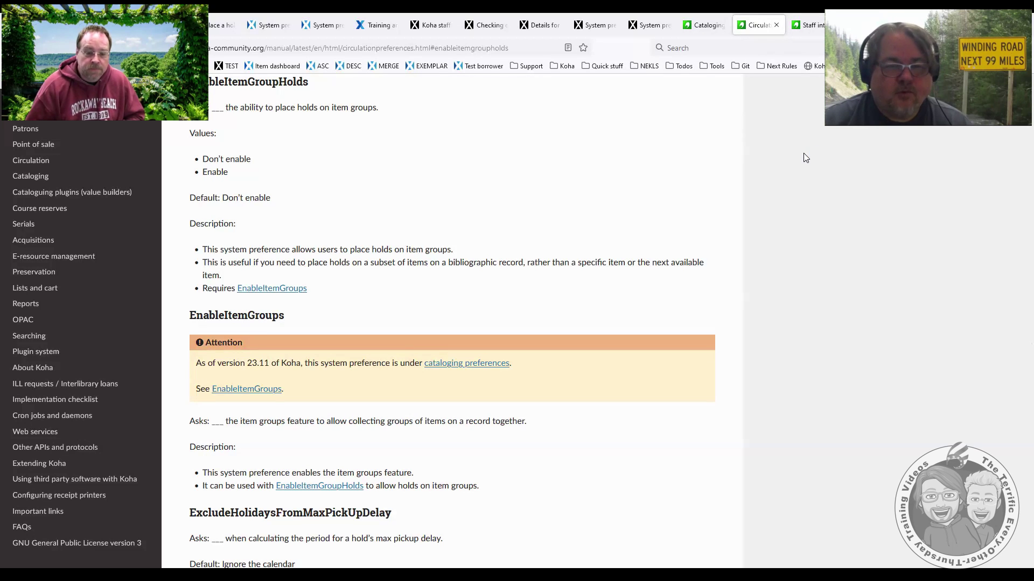
pyautogui.click(802, 24)
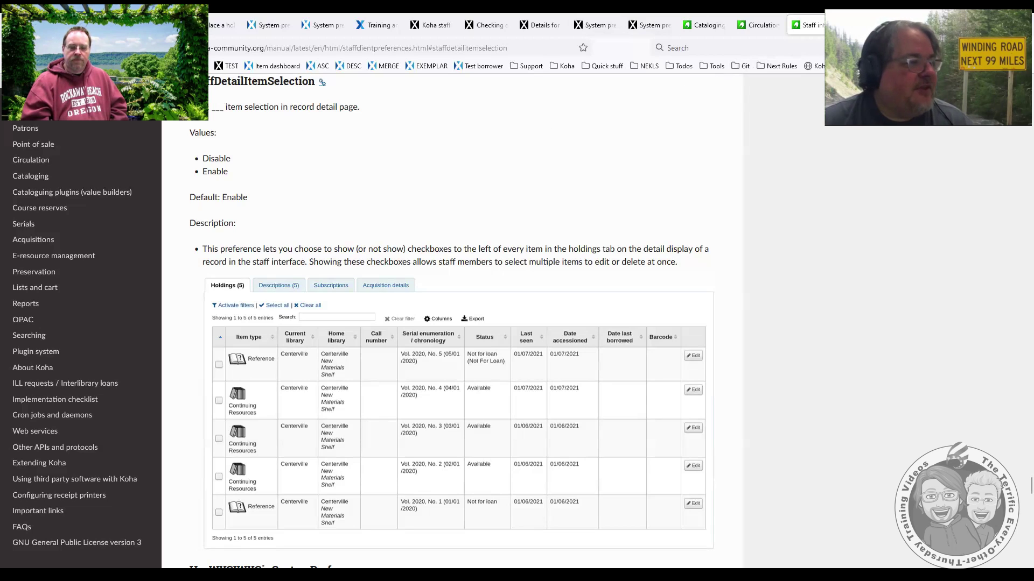
# Highlight the StaffDetailItemSelection heading, glance at bug 20411, then return to the Koha staff tab
pyautogui.moveTo(205, 82); pyautogui.dragTo(319, 86)
pyautogui.click(445, 115)
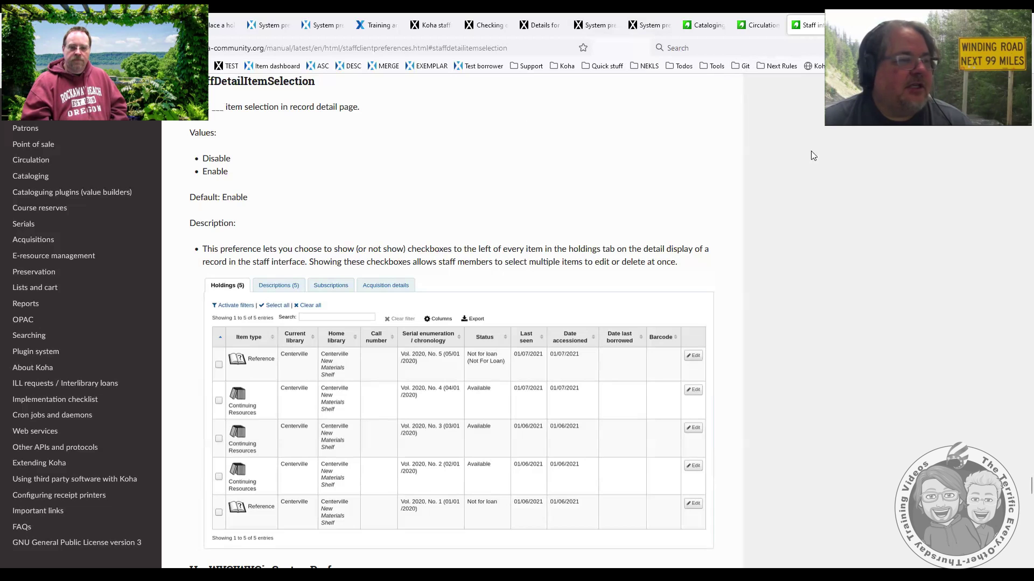
pyautogui.hotkey('ctrl', 'Tab')
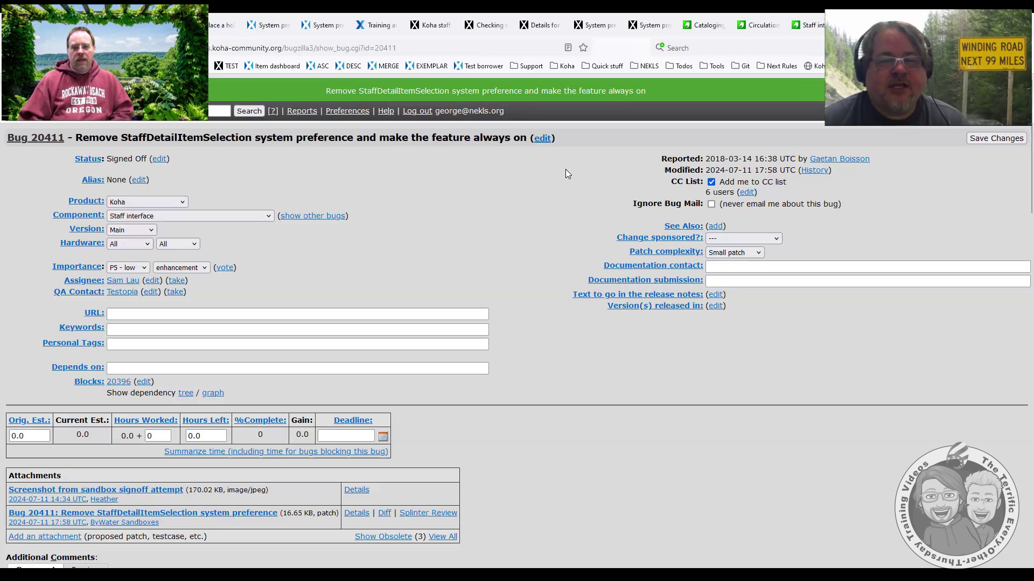
pyautogui.click(429, 25)
# Open the holdings table's Configure link in a new tab and close the stray background-image tab
pyautogui.click(485, 25)
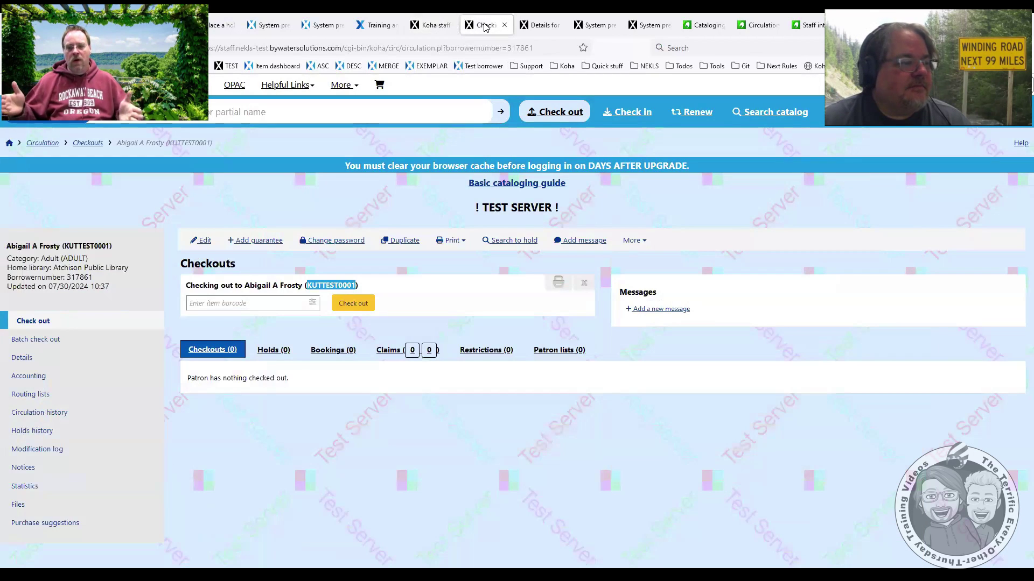
pyautogui.click(539, 27)
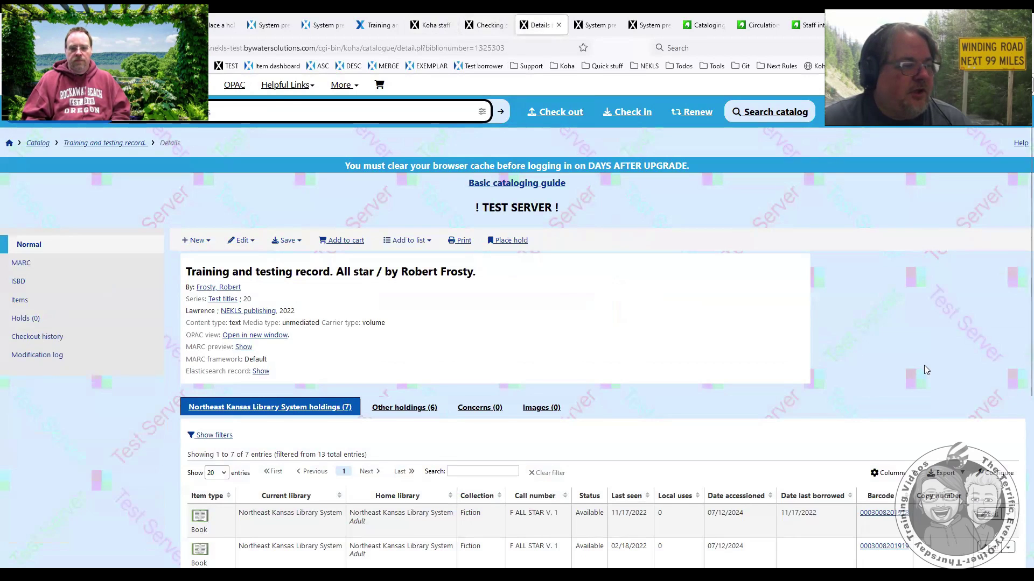
pyautogui.scroll(-4, 924, 365)
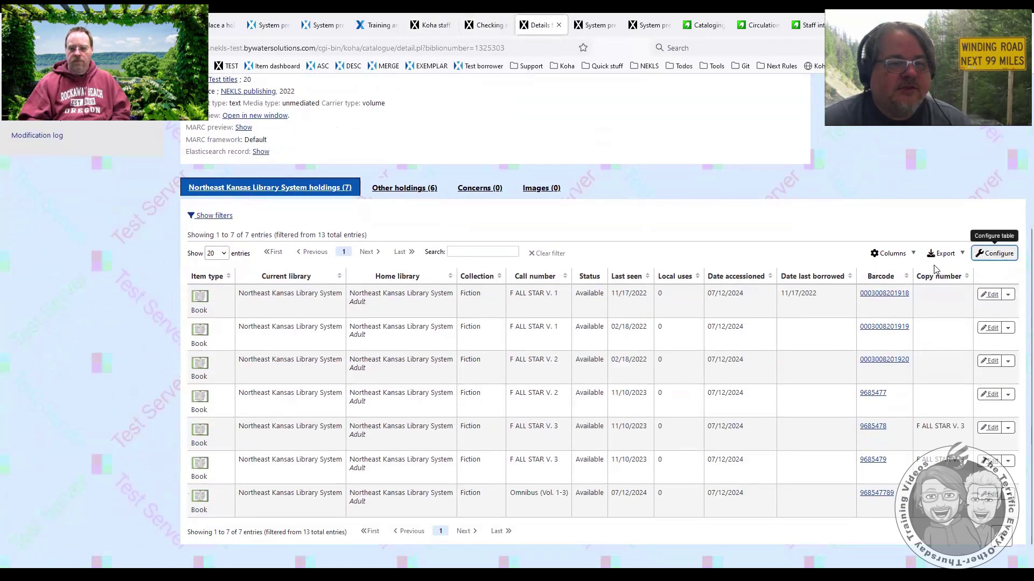
pyautogui.rightClick(996, 258)
pyautogui.click(950, 281)
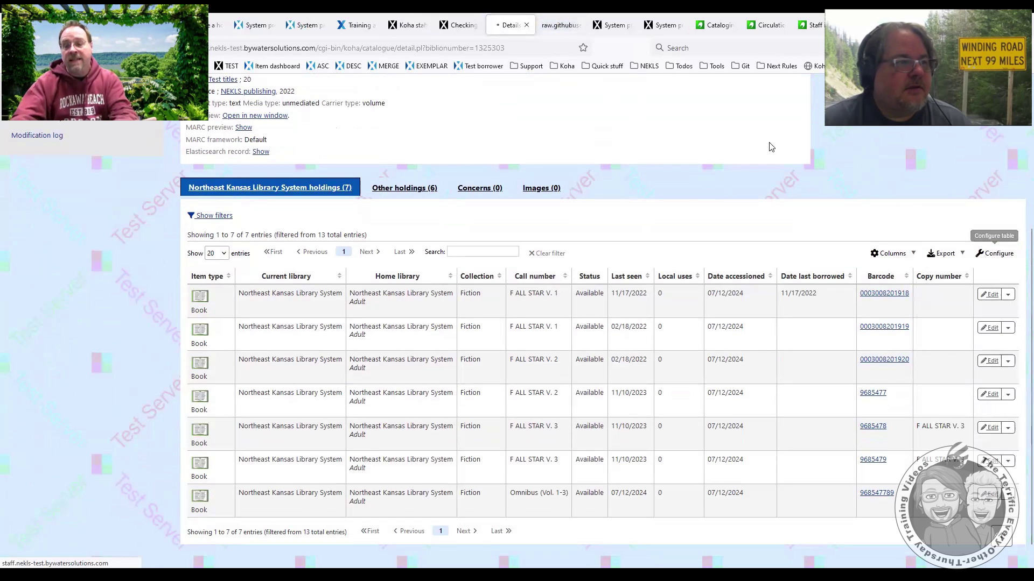
pyautogui.click(565, 29)
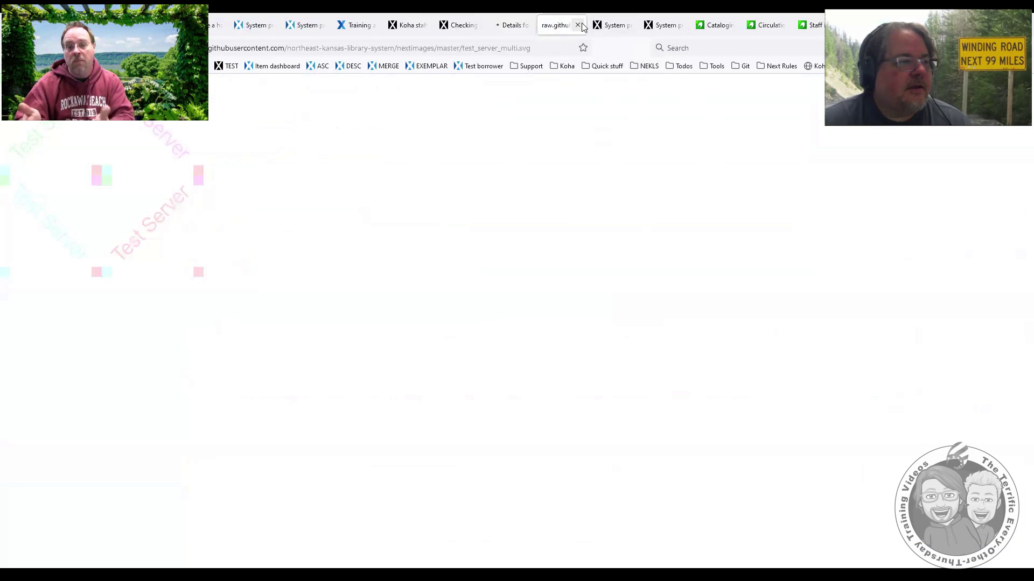
pyautogui.click(577, 25)
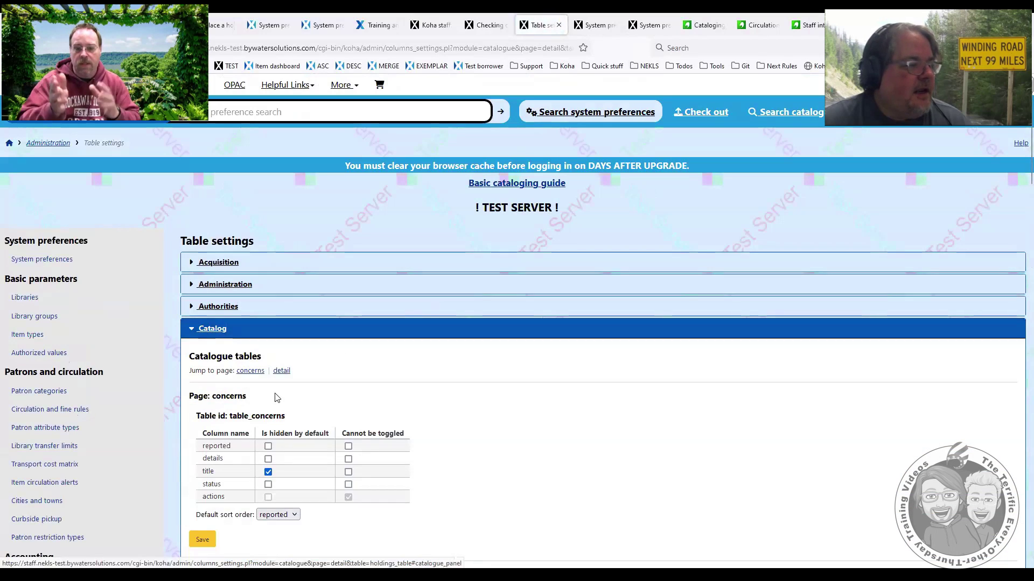
# Scroll through bug 20411's comments on removing the StaffDetailItemSelection preference
pyautogui.hotkey('ctrl', '9')
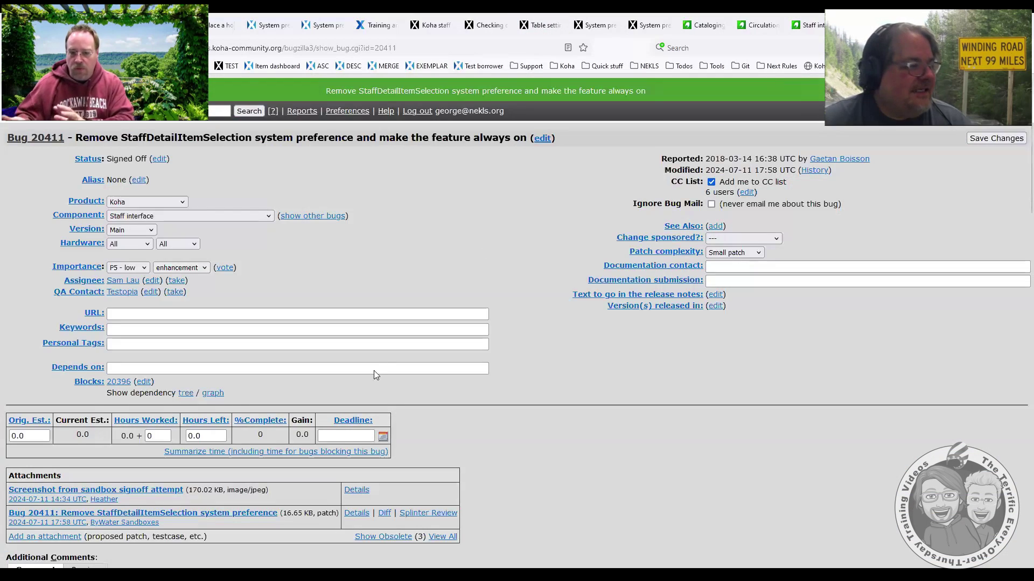
pyautogui.scroll(-20, 409, 385)
pyautogui.scroll(4, 409, 385)
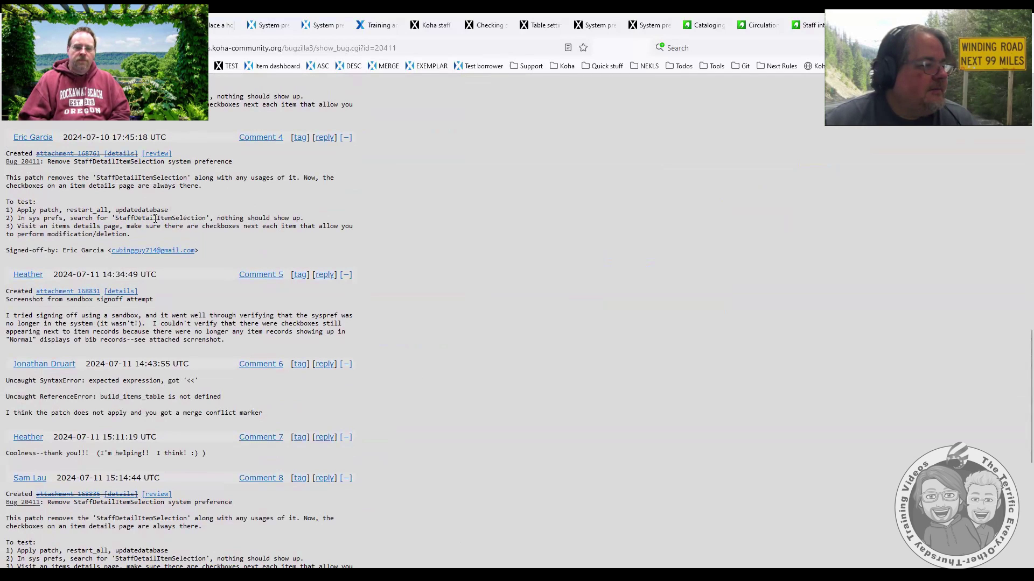
pyautogui.scroll(-2, 199, 236)
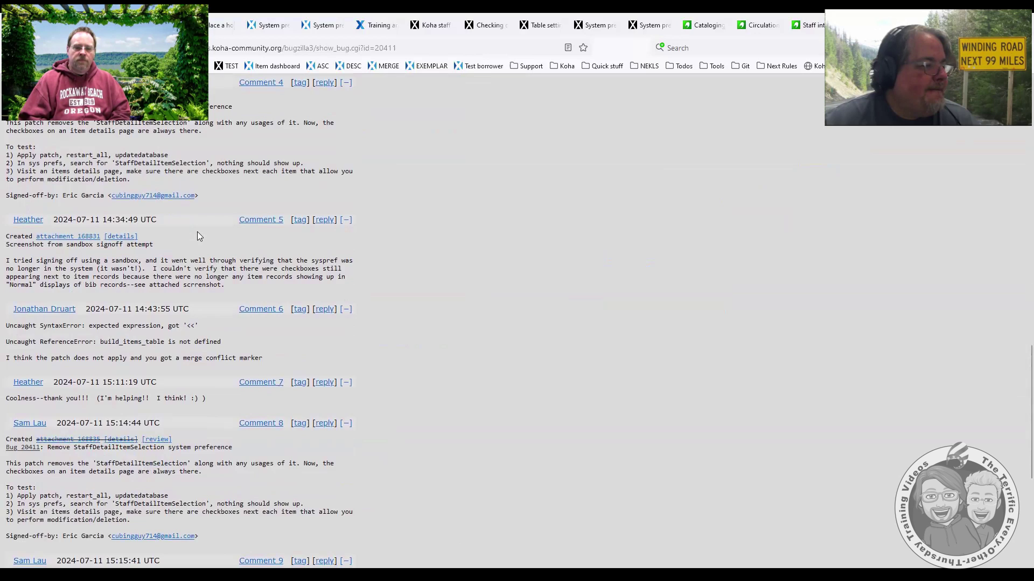
pyautogui.scroll(-8, 199, 236)
pyautogui.scroll(20, 689, 277)
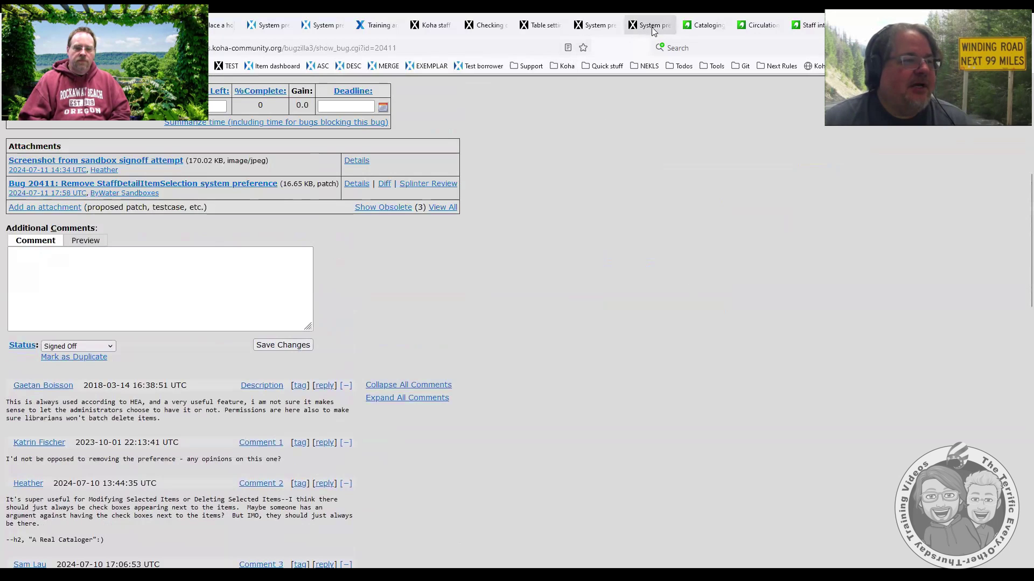
# Go to the Table settings page and scroll to the holdings_table column configuration
pyautogui.click(649, 27)
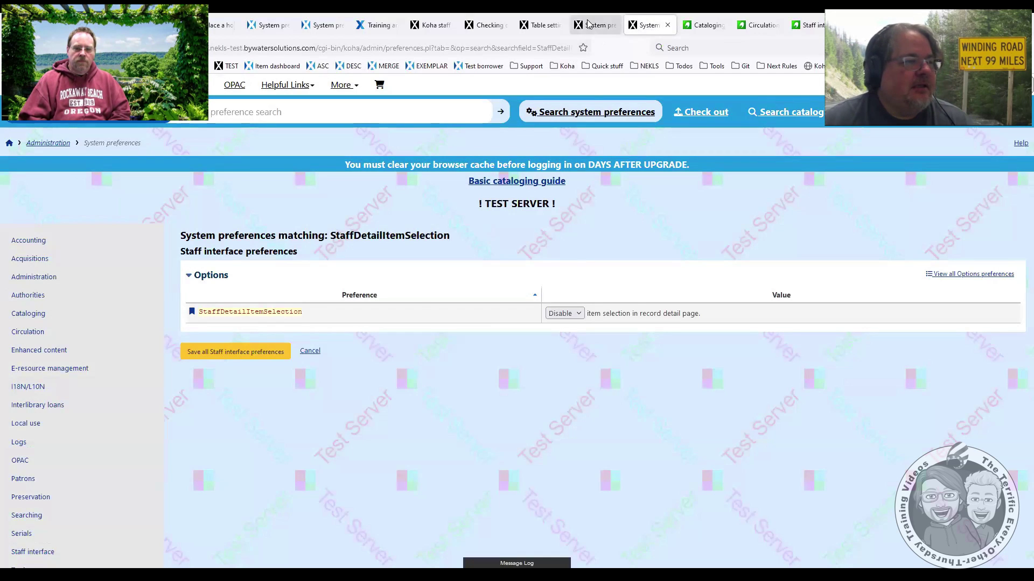
pyautogui.click(587, 25)
pyautogui.click(539, 25)
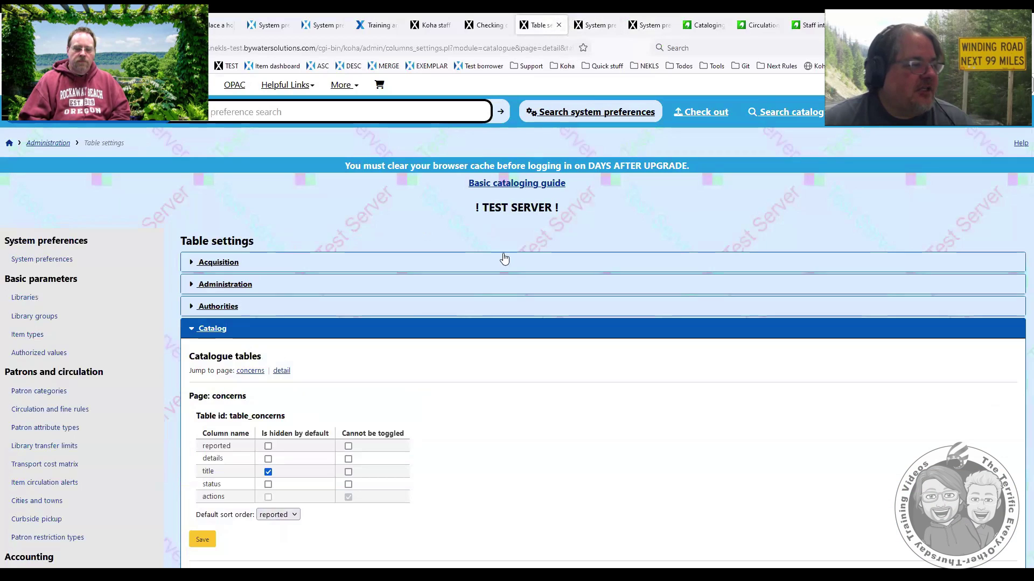
pyautogui.scroll(-15, 422, 314)
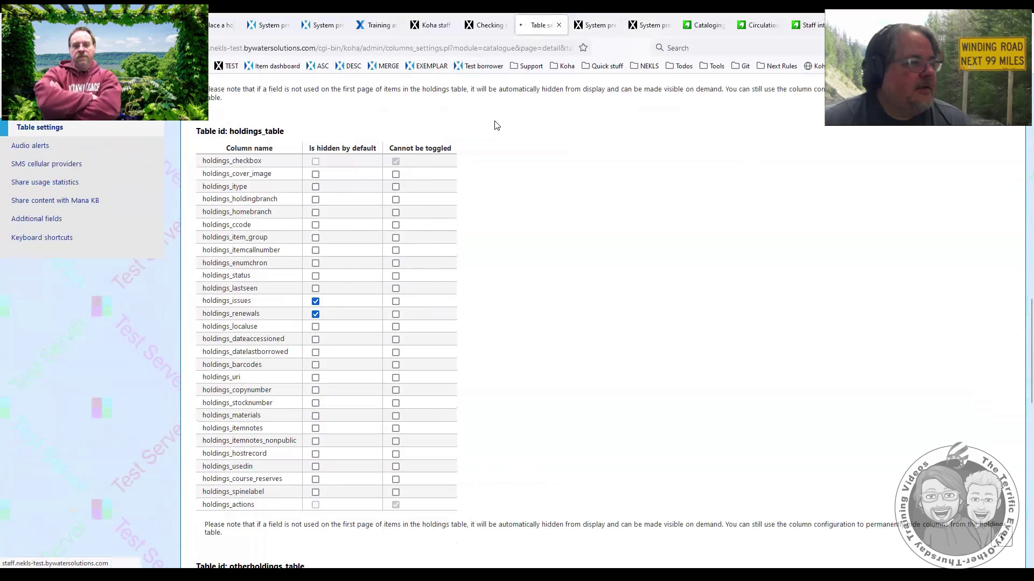
# Scroll through the All star training record's seven holdings, then switch to the EnableItemGroup preferences
pyautogui.click(435, 26)
pyautogui.click(484, 26)
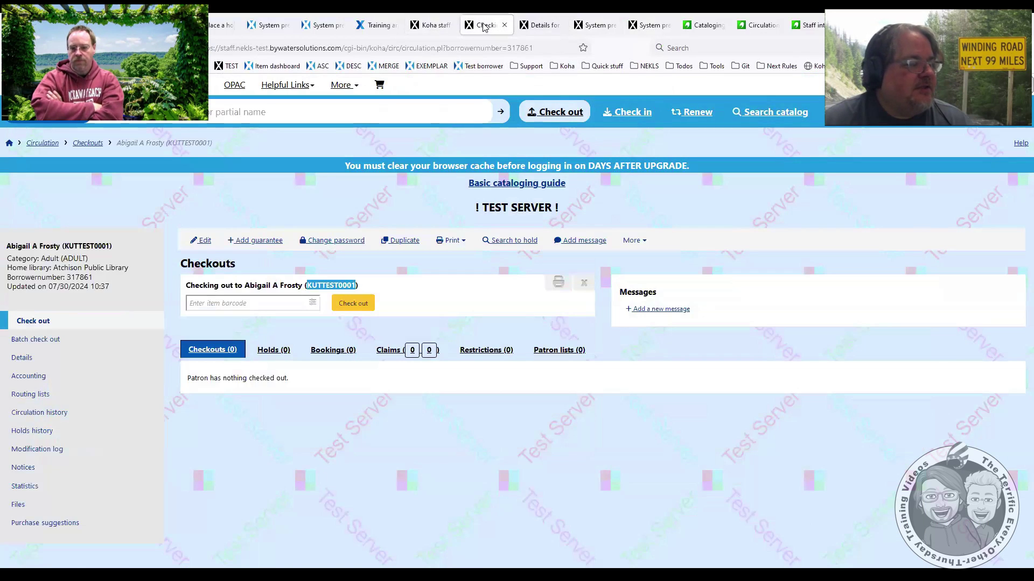
pyautogui.click(538, 25)
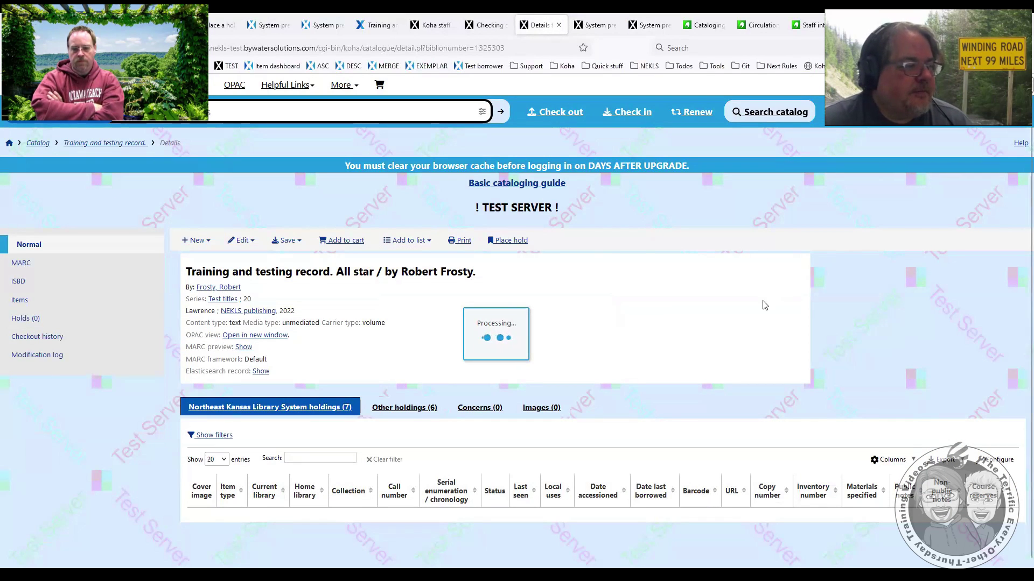
pyautogui.scroll(-5, 533, 307)
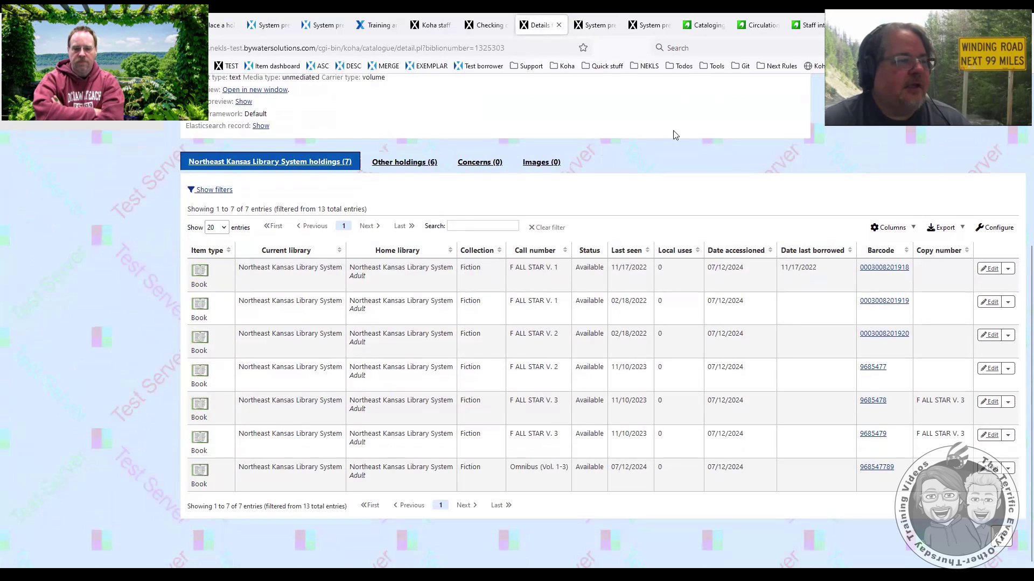
pyautogui.click(596, 27)
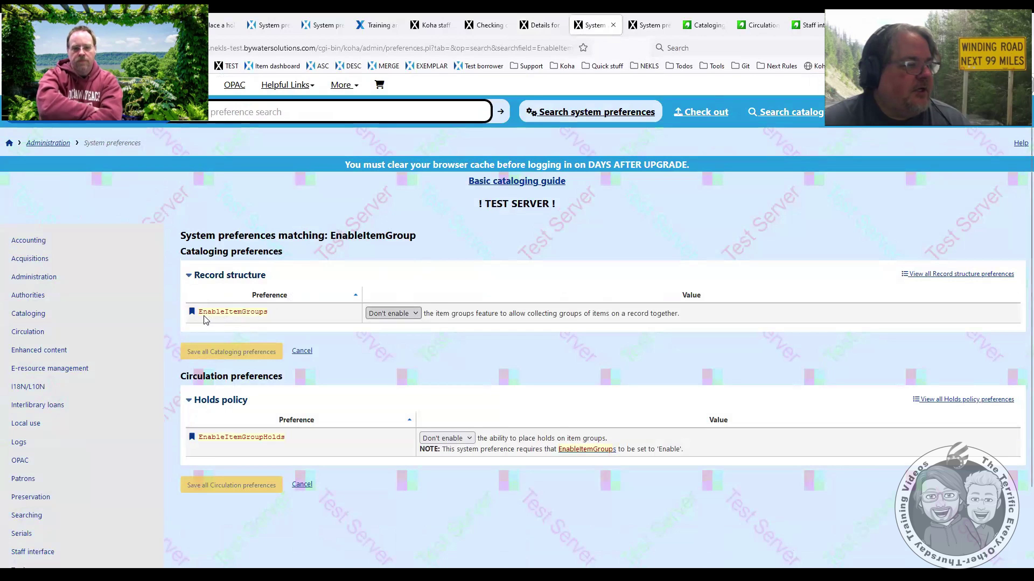
# Set EnableItemGroups and EnableItemGroupHolds to Enable and save both preference sections
pyautogui.click(391, 313)
pyautogui.click(381, 343)
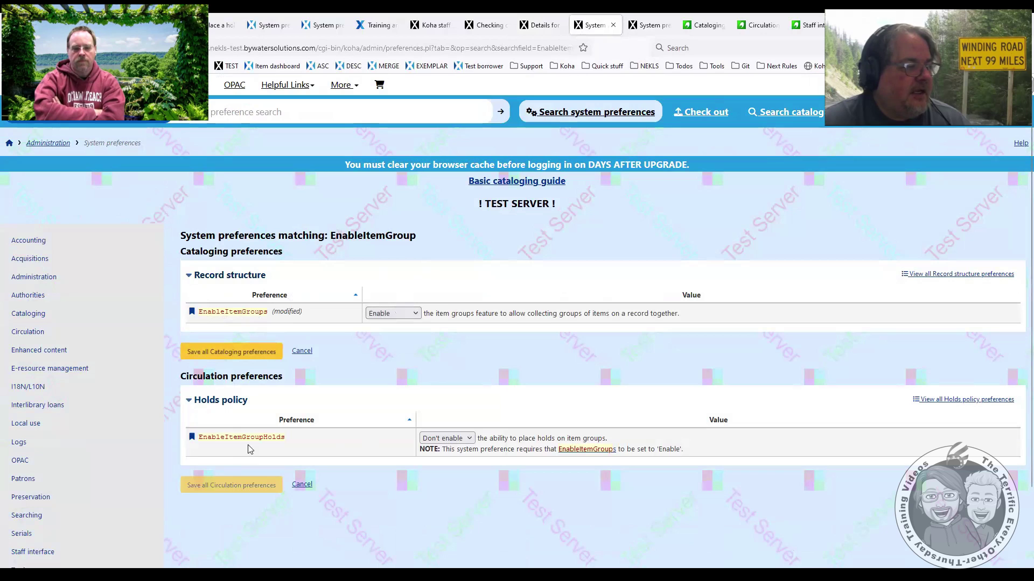
pyautogui.click(431, 442)
pyautogui.click(435, 469)
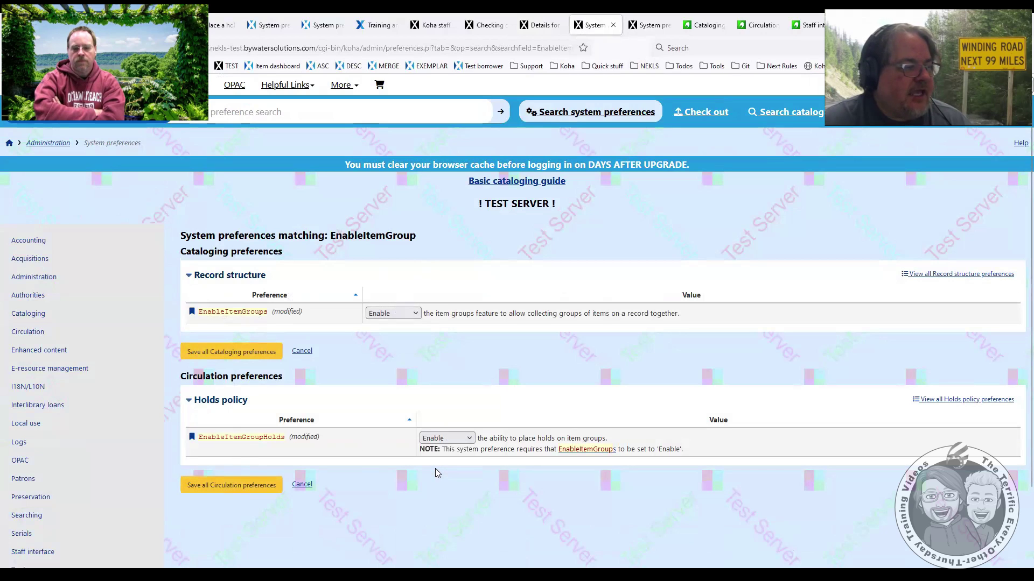
pyautogui.click(214, 355)
pyautogui.click(221, 487)
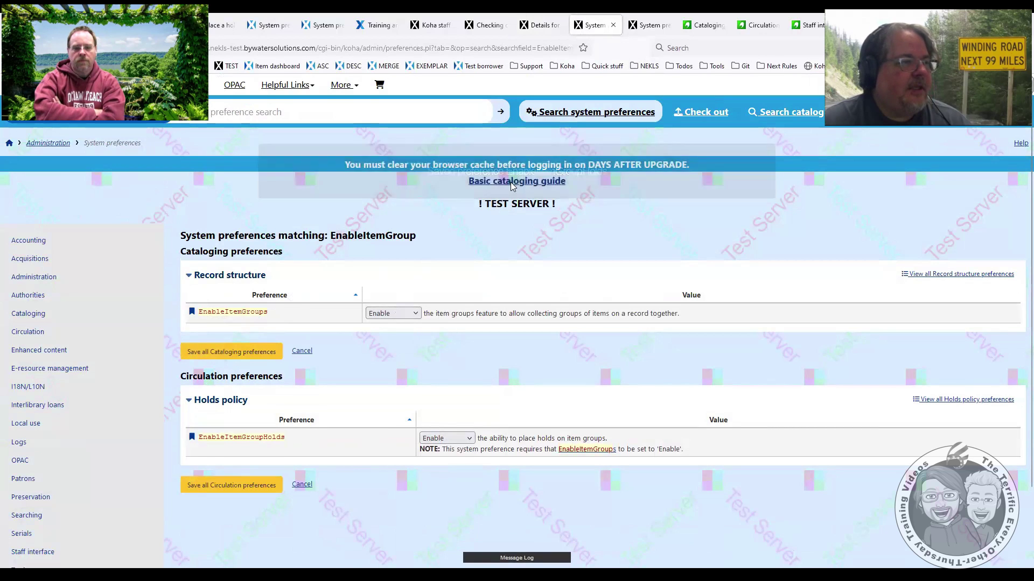
# Set StaffDetailItemSelection to Enable and save the staff interface preferences
pyautogui.click(648, 25)
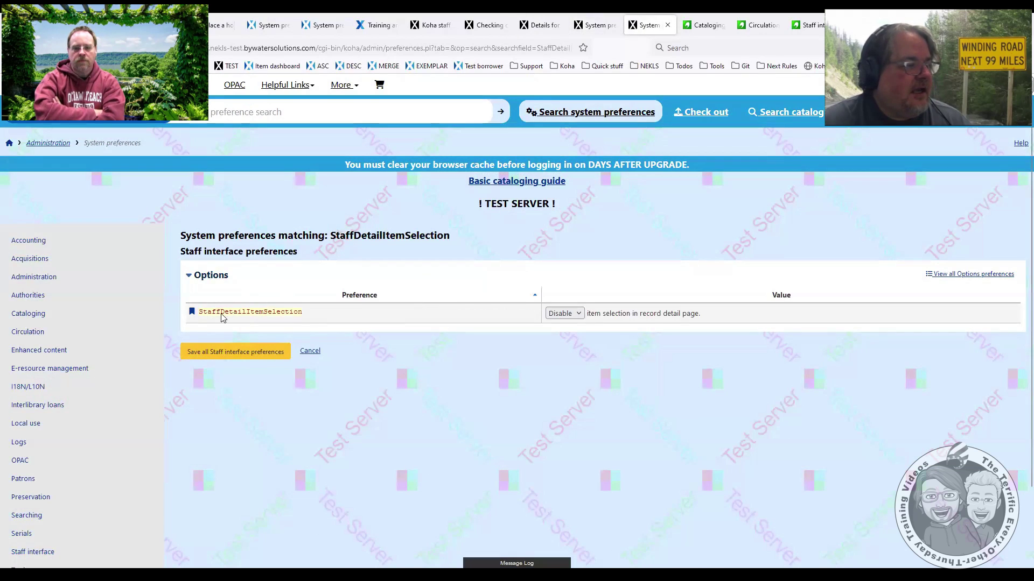
pyautogui.click(553, 317)
pyautogui.click(558, 340)
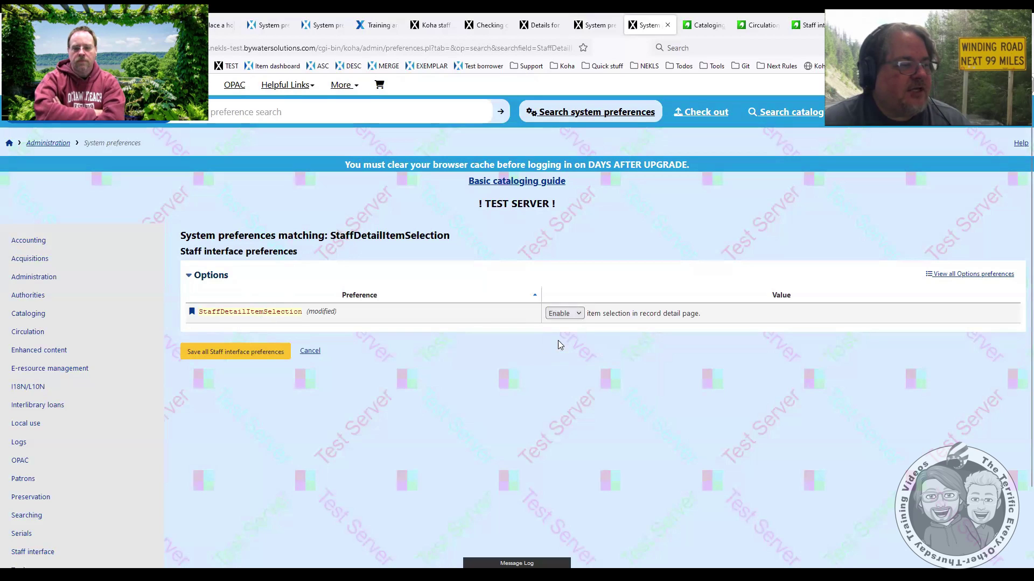
pyautogui.click(210, 353)
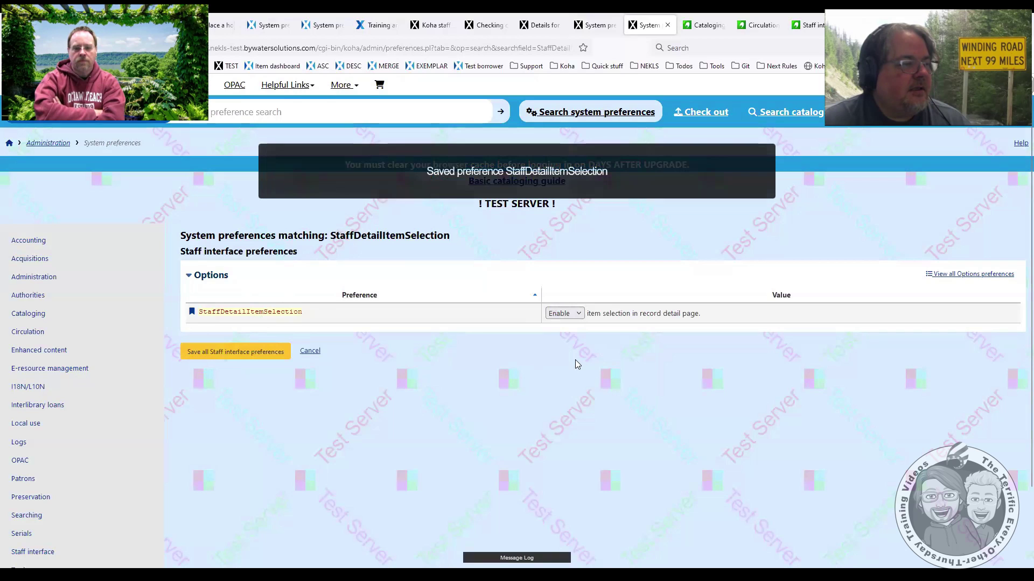
pyautogui.click(595, 25)
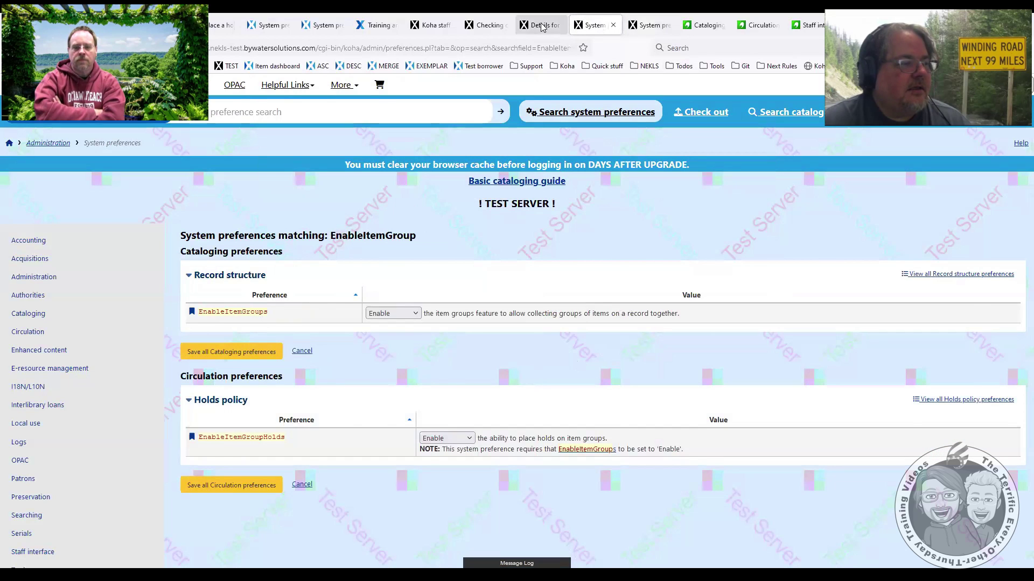
# Reload the All star training record's details page so item selection takes effect
pyautogui.click(542, 26)
pyautogui.press('F5')
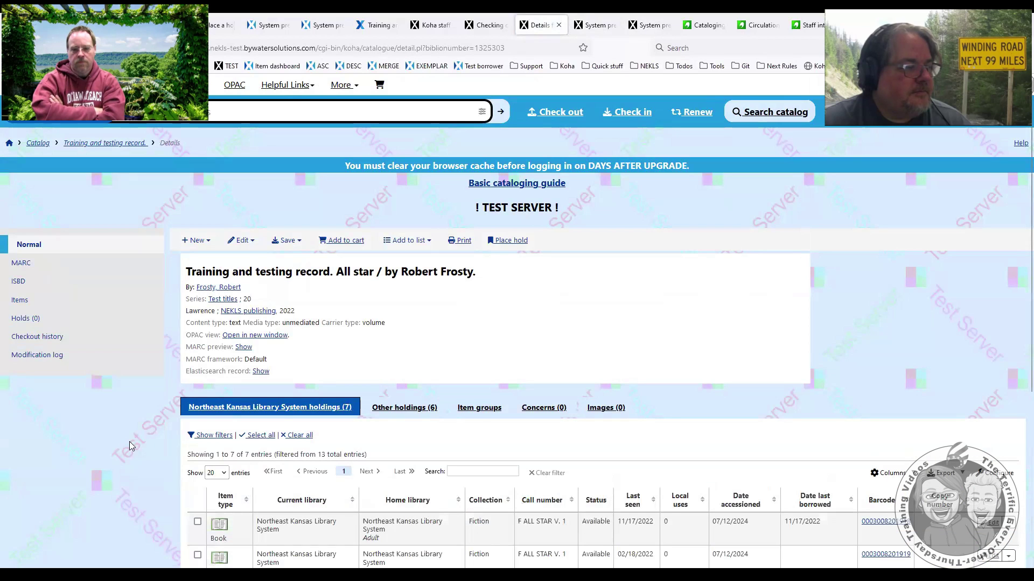
pyautogui.scroll(-4, 143, 416)
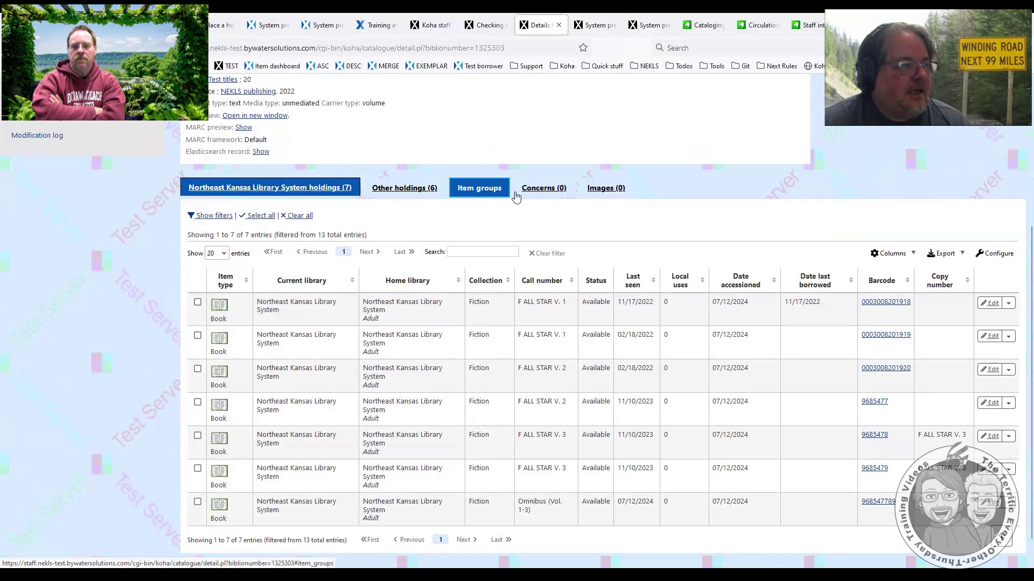
# Tick and untick the first holding's selection checkbox several times to test item selection
pyautogui.click(198, 303)
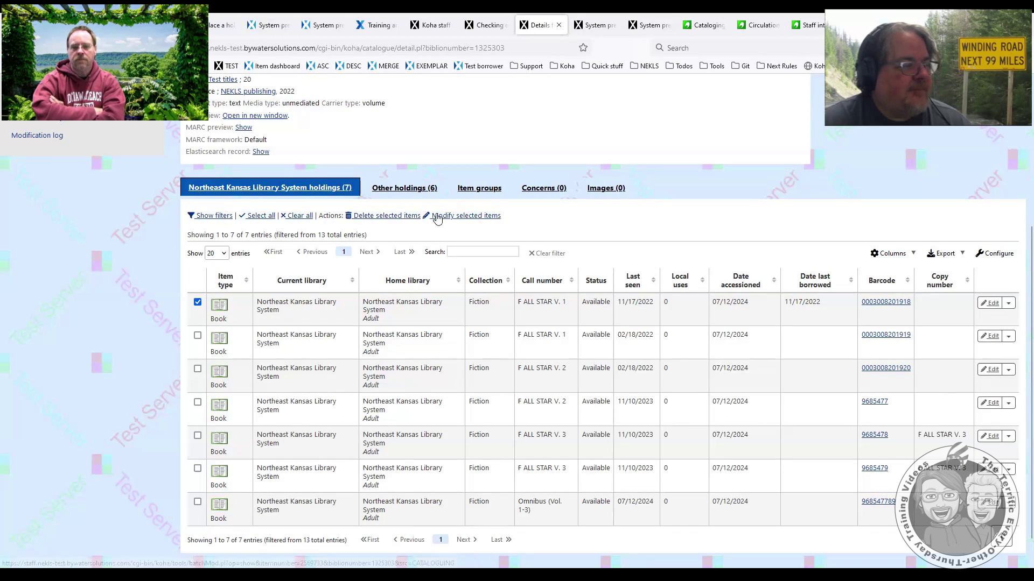
pyautogui.click(198, 303)
pyautogui.click(197, 303)
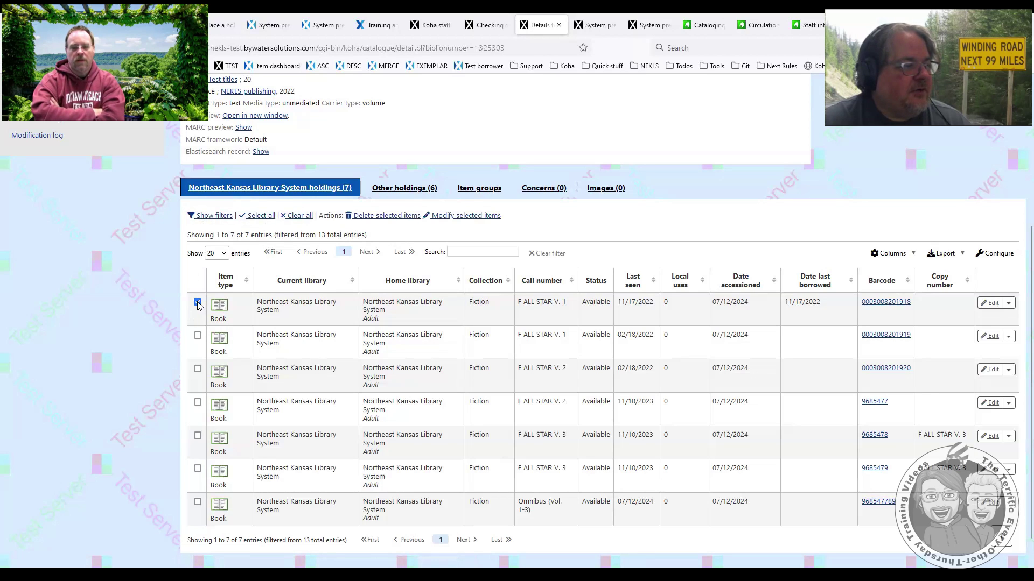
pyautogui.click(198, 303)
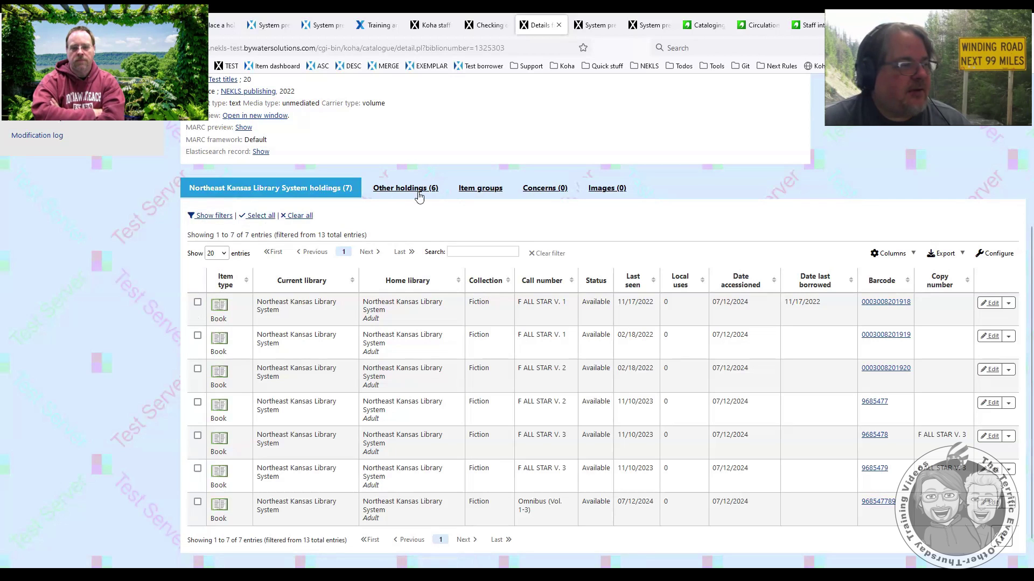
pyautogui.click(198, 302)
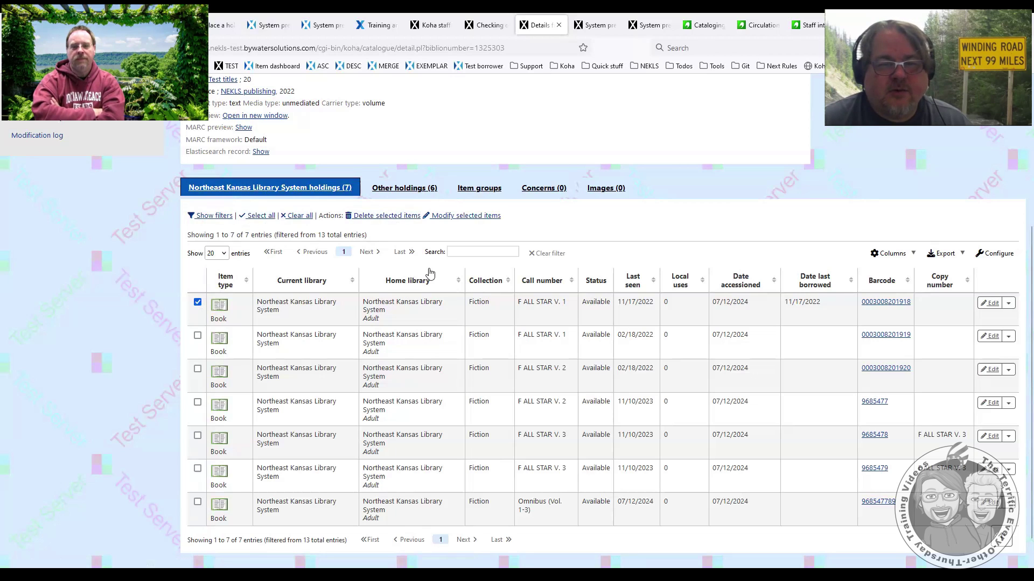
pyautogui.click(198, 303)
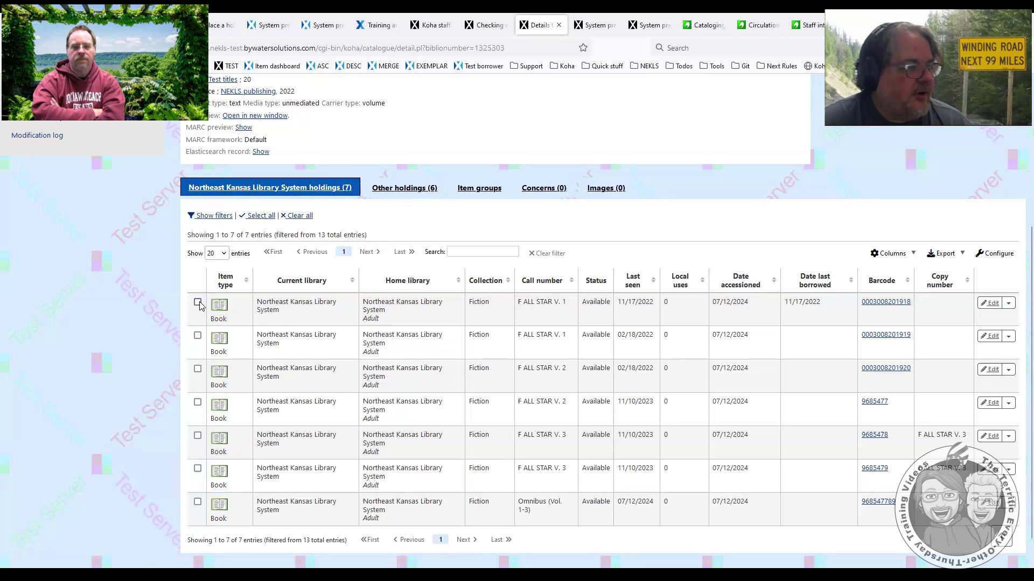
pyautogui.click(481, 191)
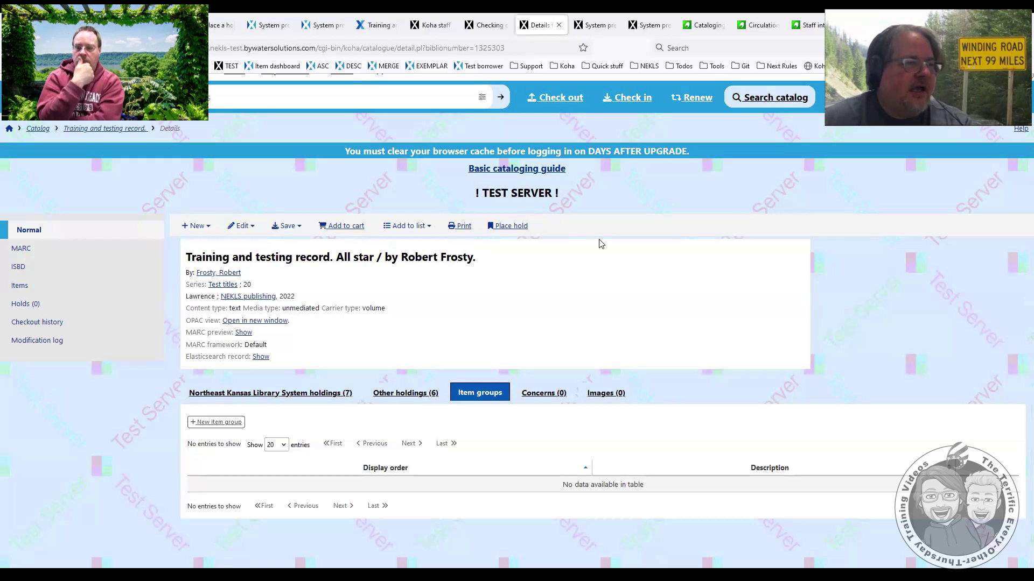
pyautogui.click(709, 24)
pyautogui.click(757, 25)
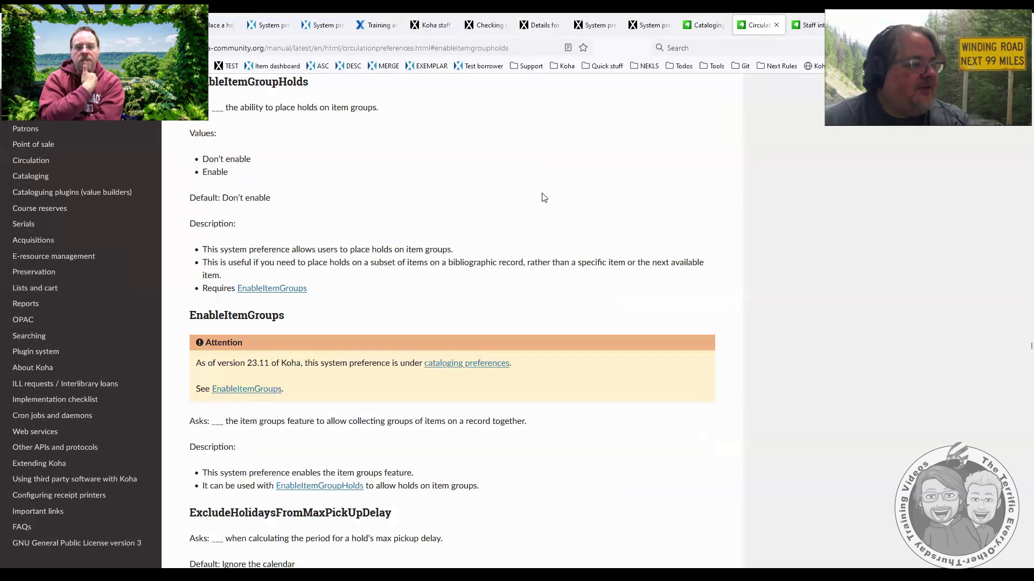
pyautogui.click(484, 25)
pyautogui.click(540, 25)
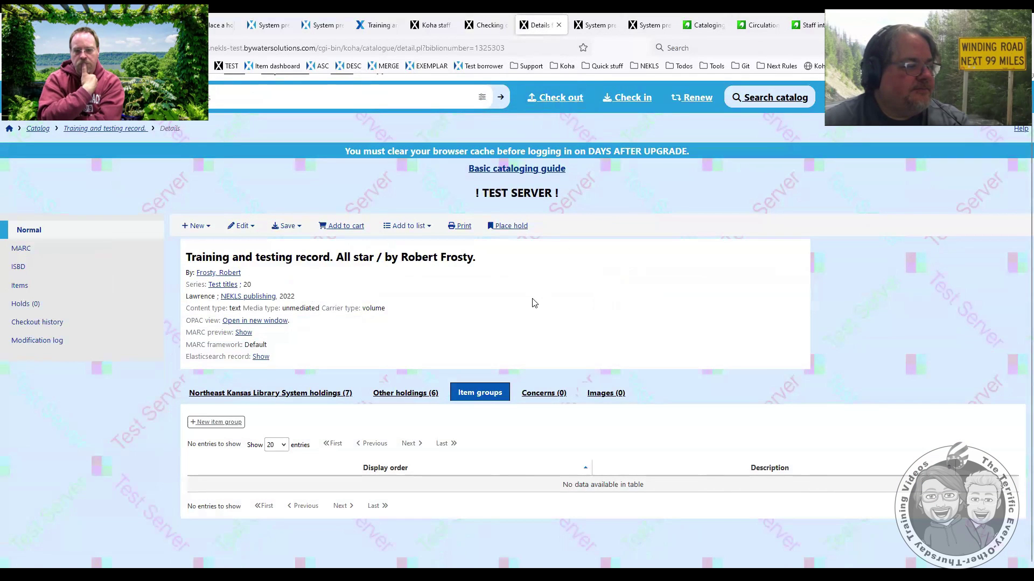
pyautogui.click(247, 401)
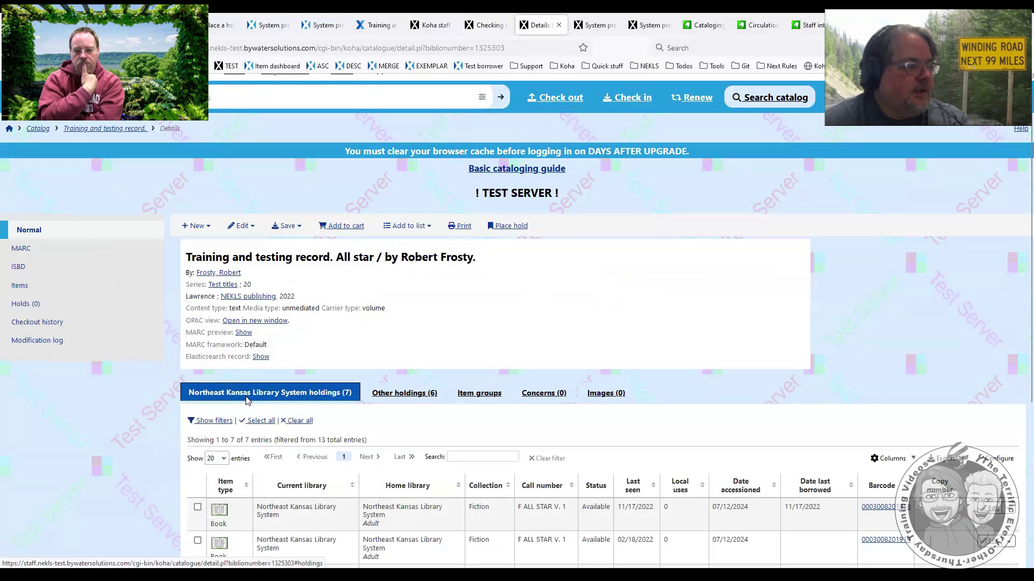
pyautogui.click(486, 390)
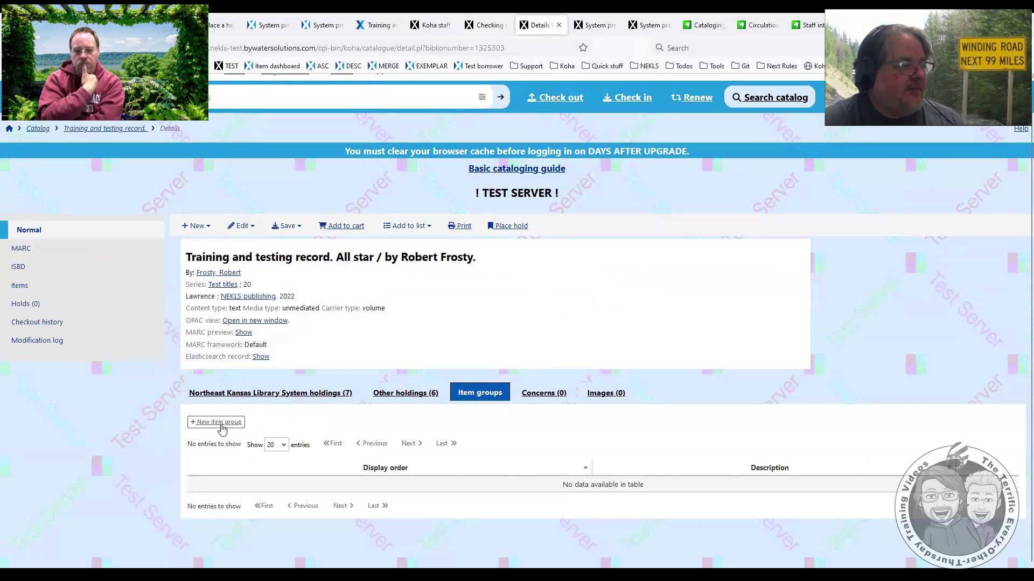
# Create item group 'Volume 1' with display order 1, then check the holdings and return
pyautogui.click(212, 423)
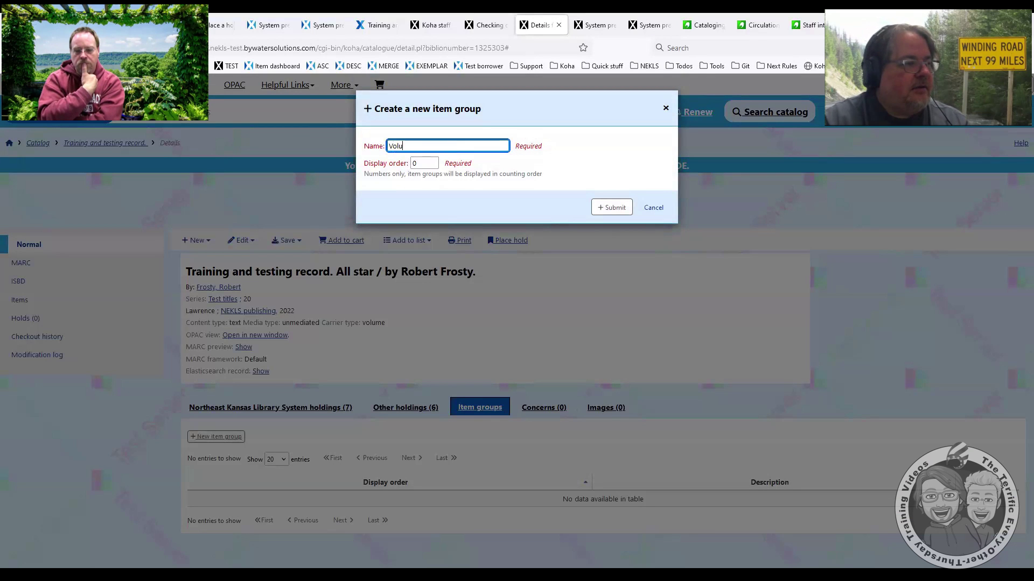
pyautogui.write('Volume ')
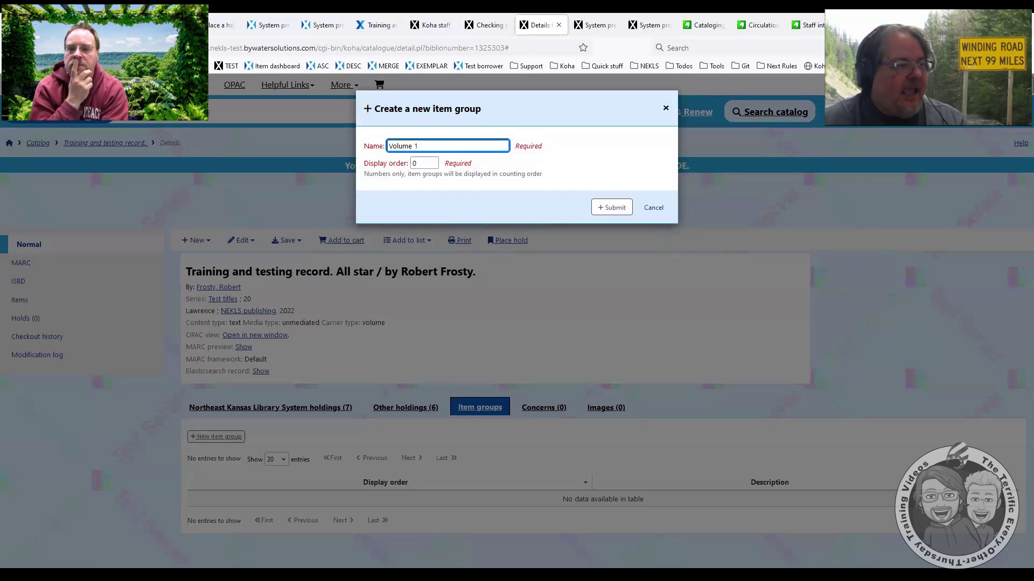
pyautogui.write('1')
pyautogui.press('Tab')
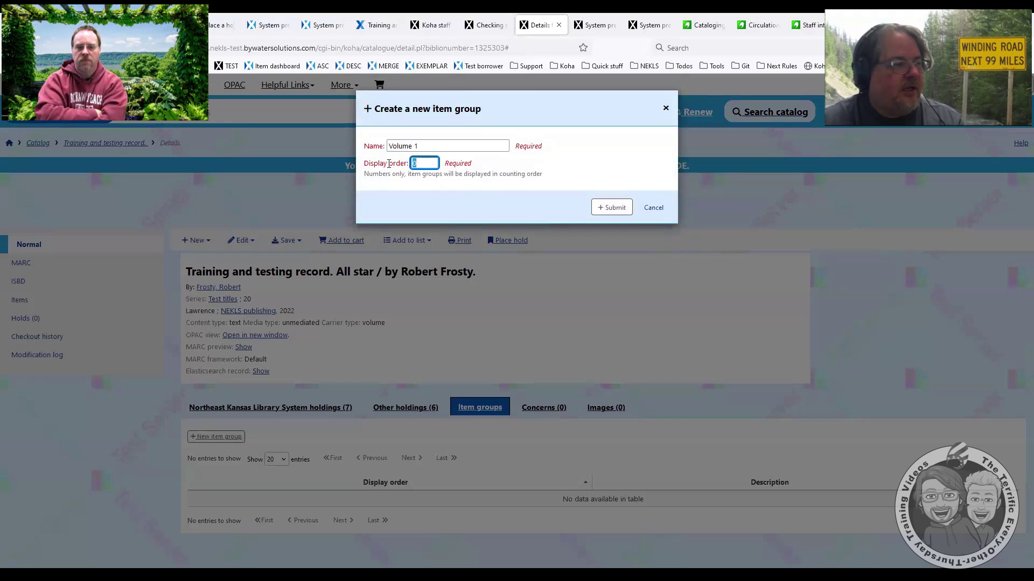
pyautogui.write('1')
pyautogui.click(601, 211)
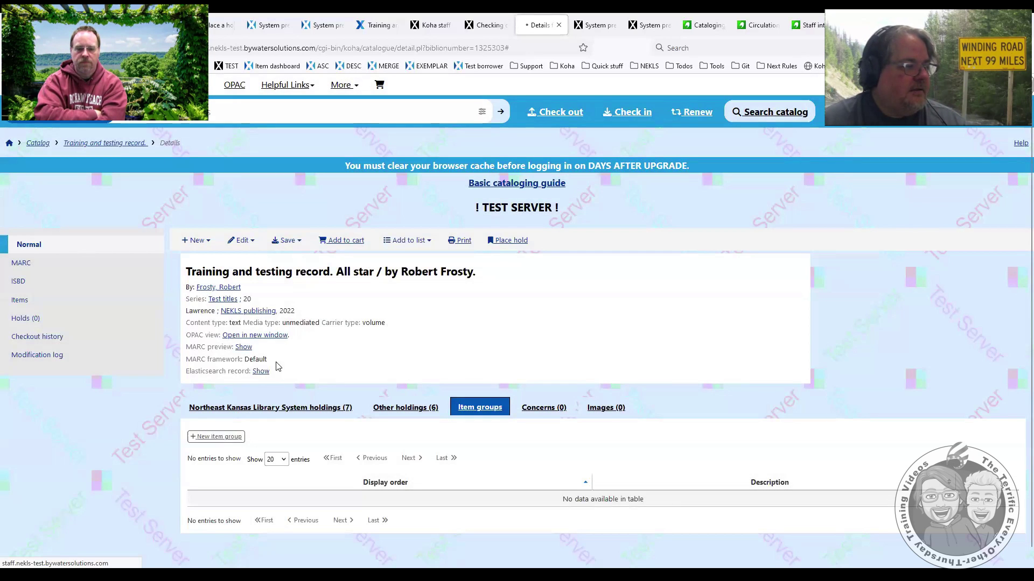
pyautogui.click(216, 409)
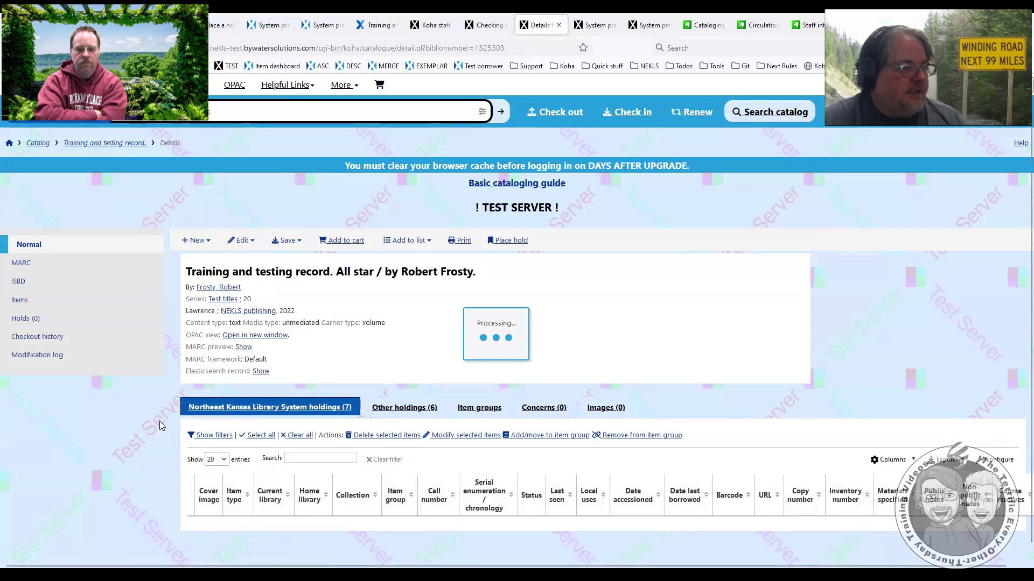
pyautogui.click(494, 412)
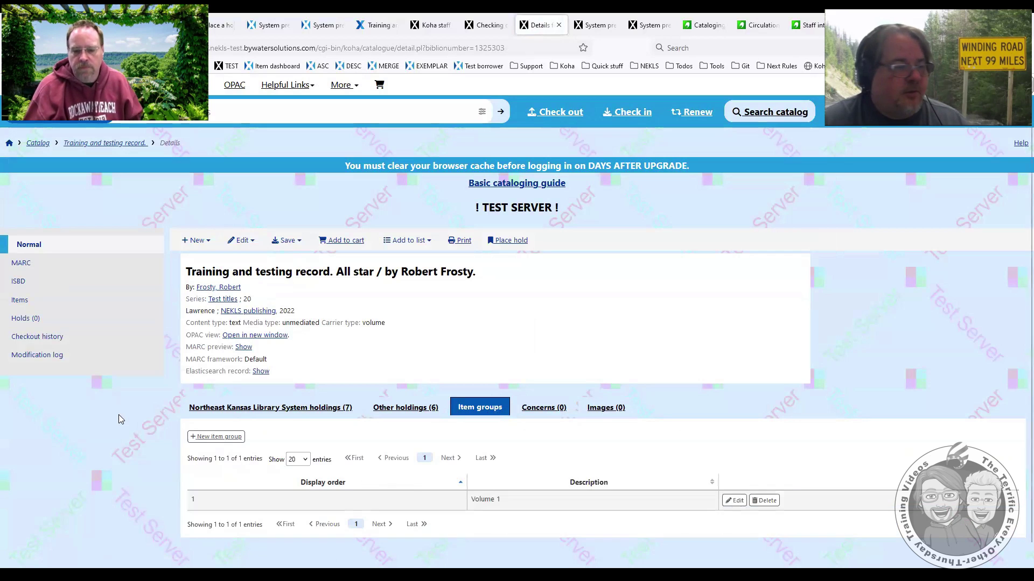
# Create item group 'Volume 2' with display order 2
pyautogui.click(210, 438)
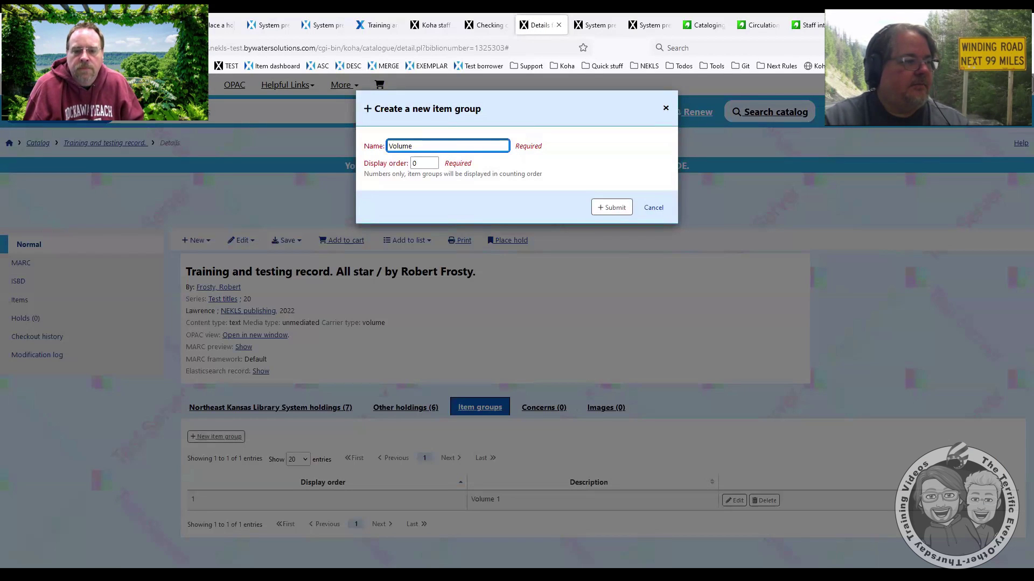
pyautogui.press('Tab')
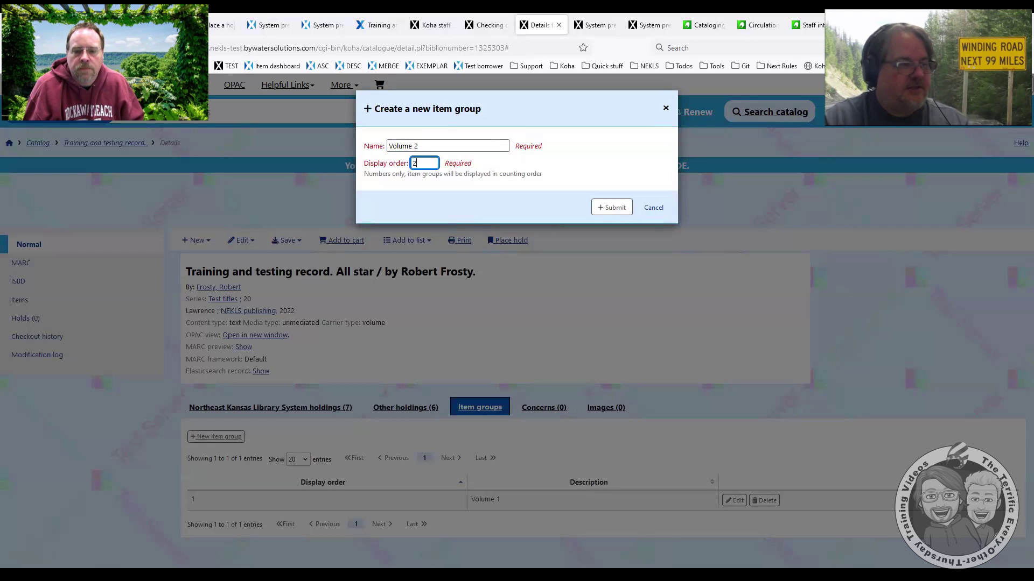
pyautogui.click(617, 209)
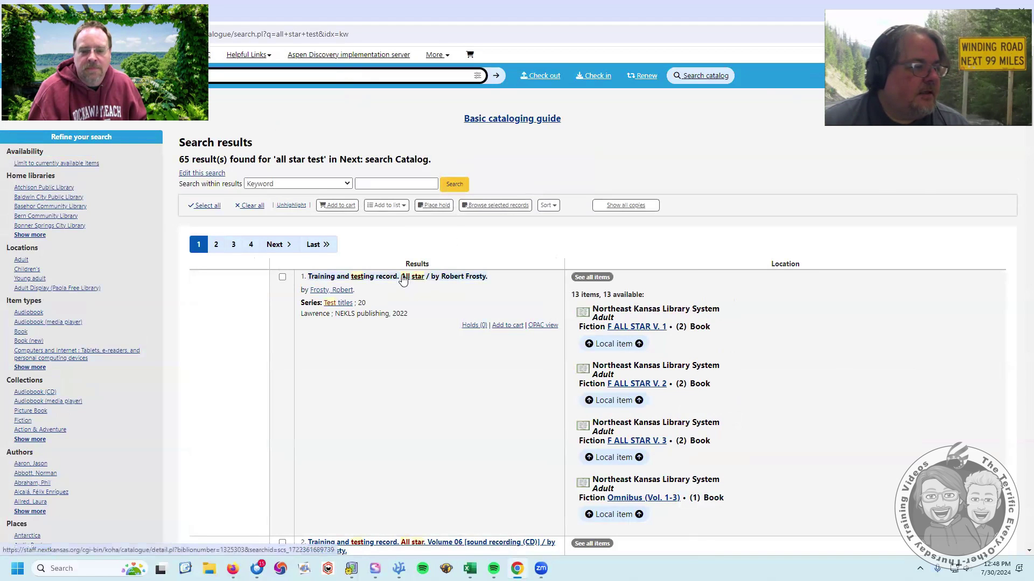
# View the live All star record's Omnibus and Volume 1–3 item groups and grouped holdings
pyautogui.click(403, 279)
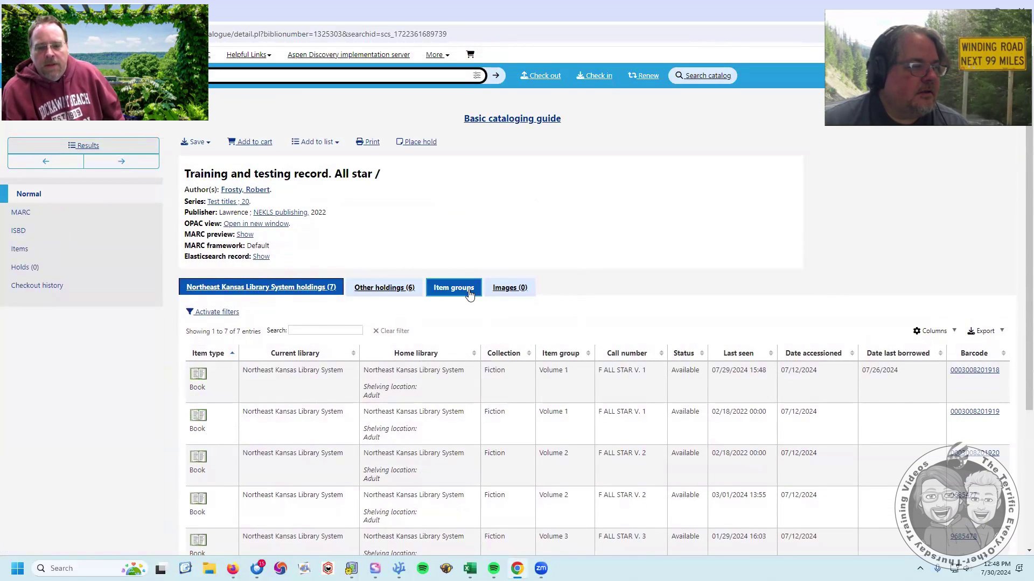
pyautogui.click(463, 290)
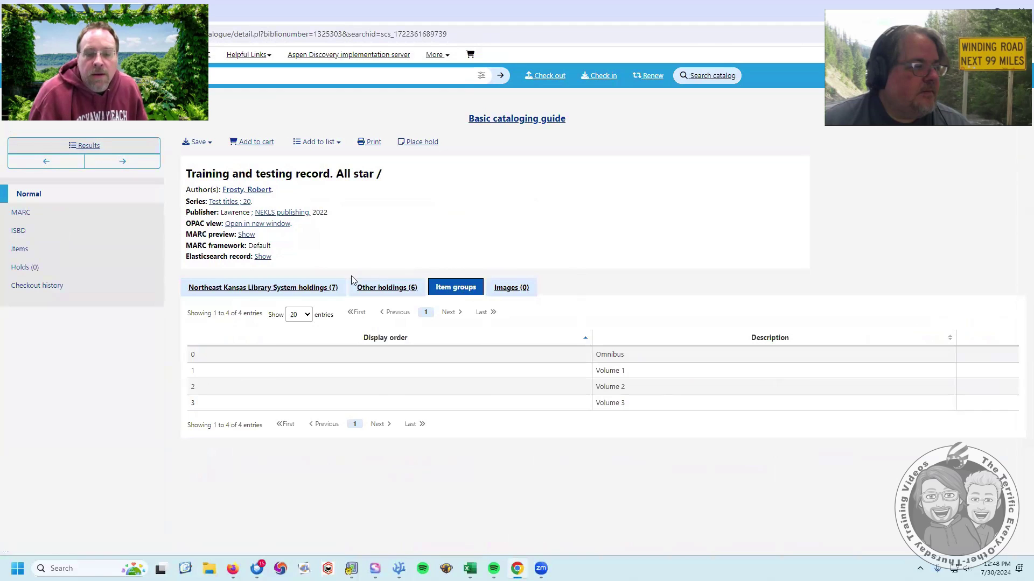
pyautogui.click(281, 289)
pyautogui.scroll(-3, 609, 231)
pyautogui.scroll(4, 592, 232)
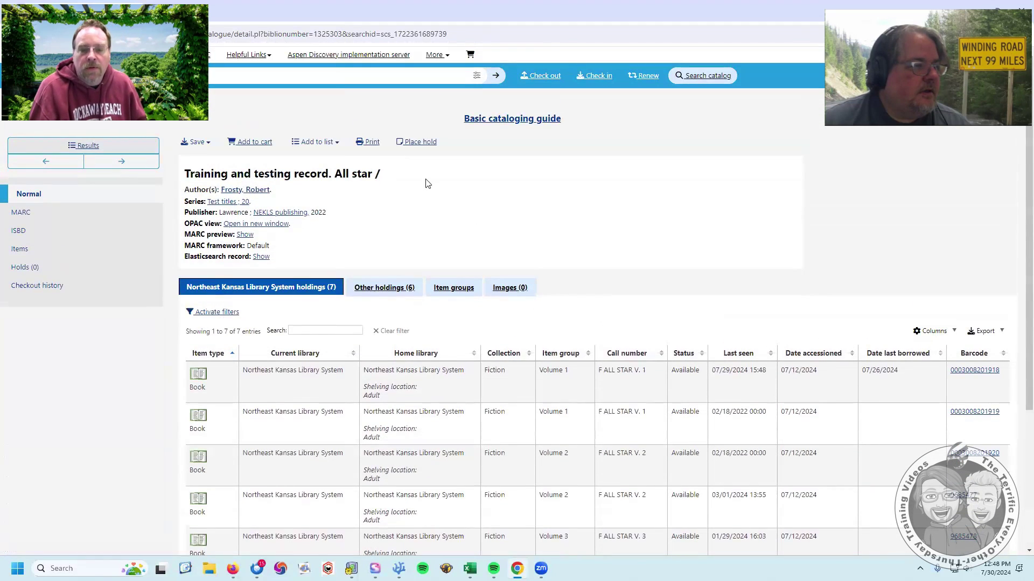
pyautogui.click(473, 286)
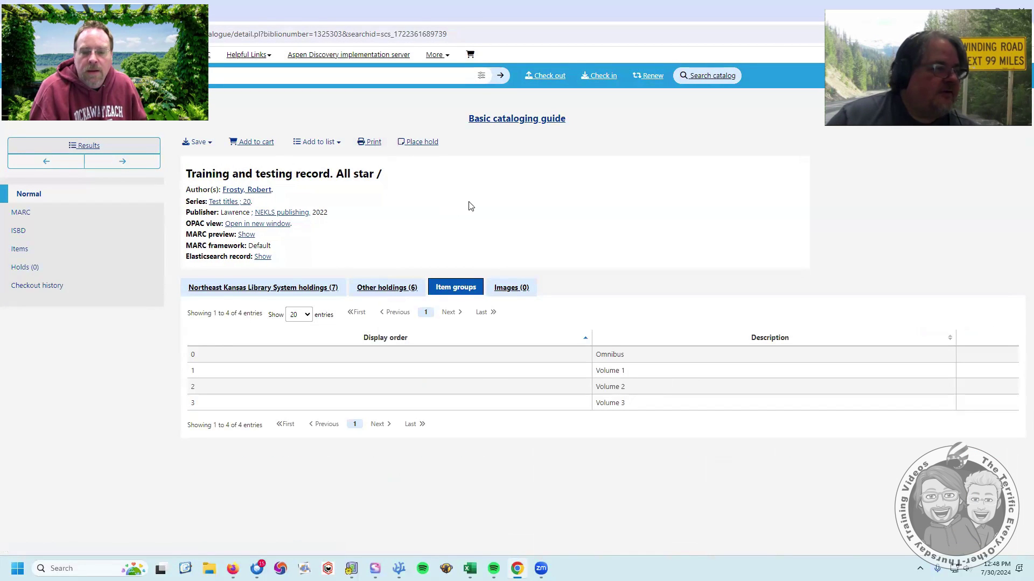
pyautogui.click(28, 200)
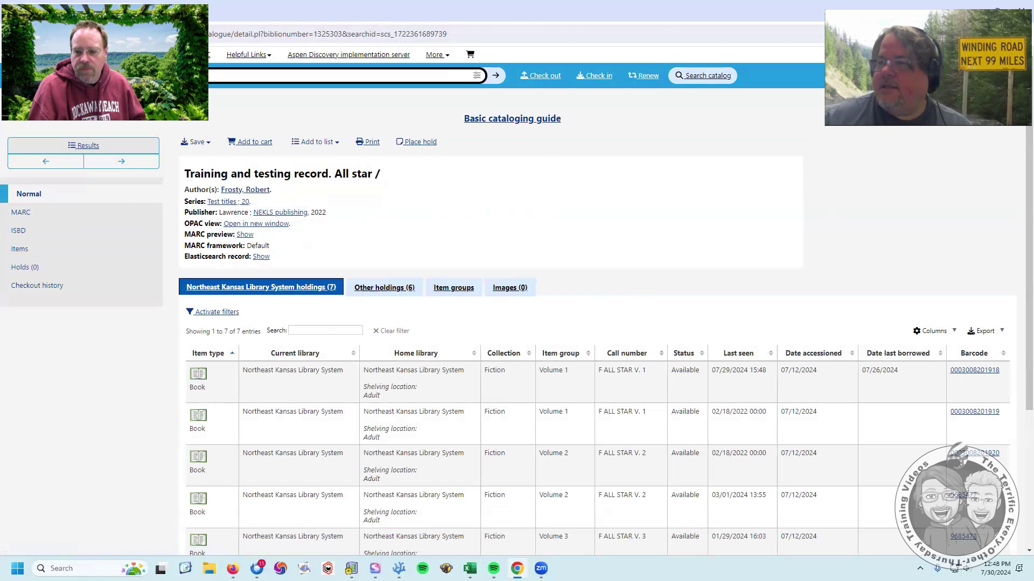
# Switch back to the test-server All star record window
pyautogui.hotkey('alt', 'Tab')
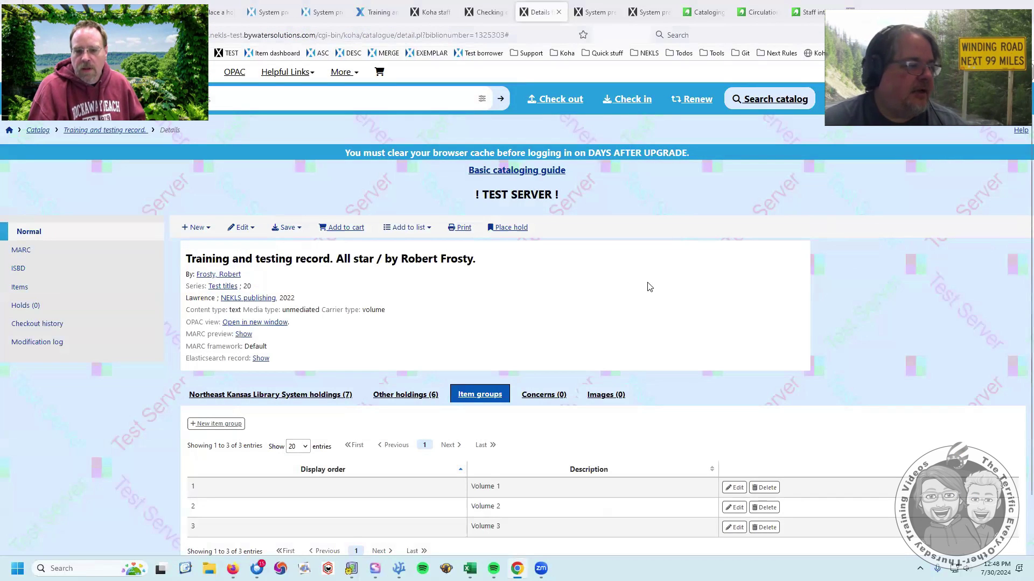
pyautogui.scroll(-1, 568, 289)
pyautogui.scroll(1, 568, 289)
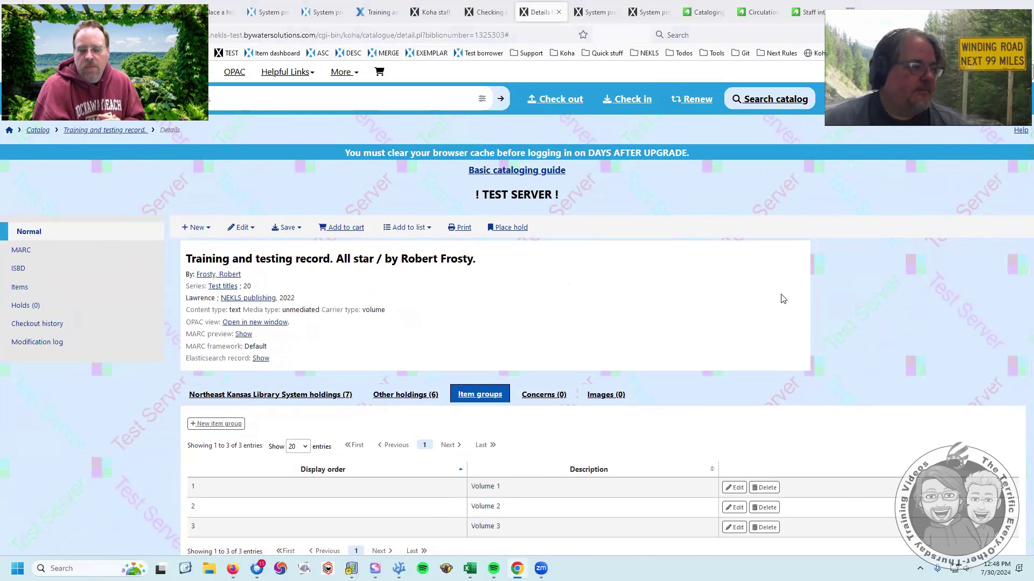
# Show the 7 Northeast Kansas Library System holdings and tick and untick item checkboxes to reveal the Actions bar
pyautogui.click(311, 396)
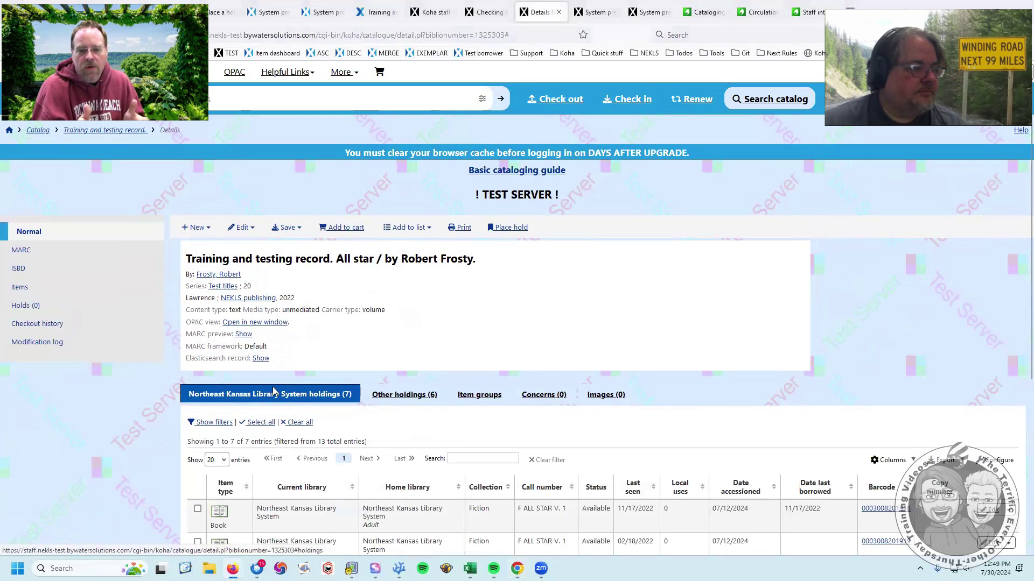
pyautogui.scroll(-4, 273, 392)
pyautogui.click(198, 289)
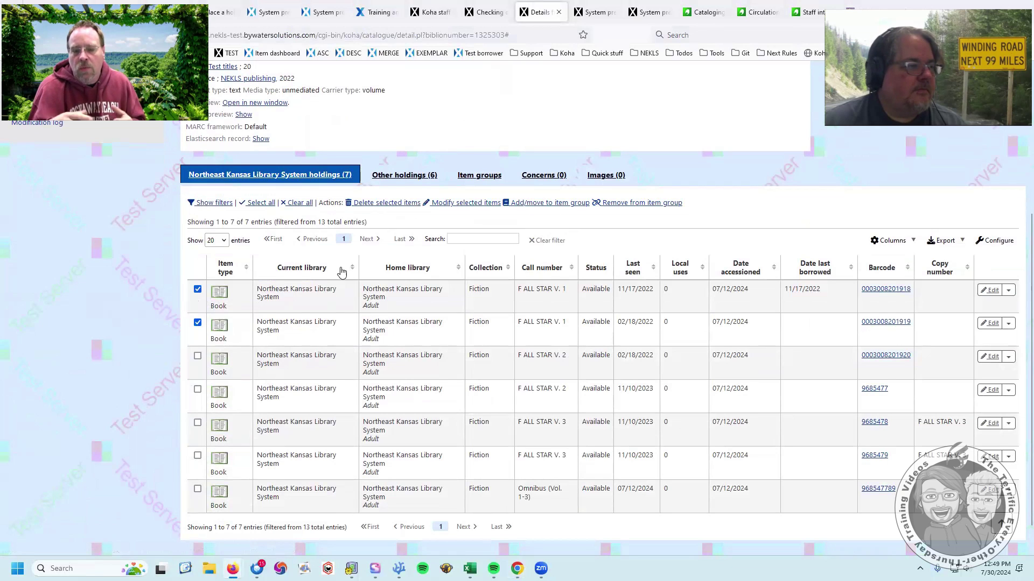
pyautogui.click(198, 290)
pyautogui.click(198, 322)
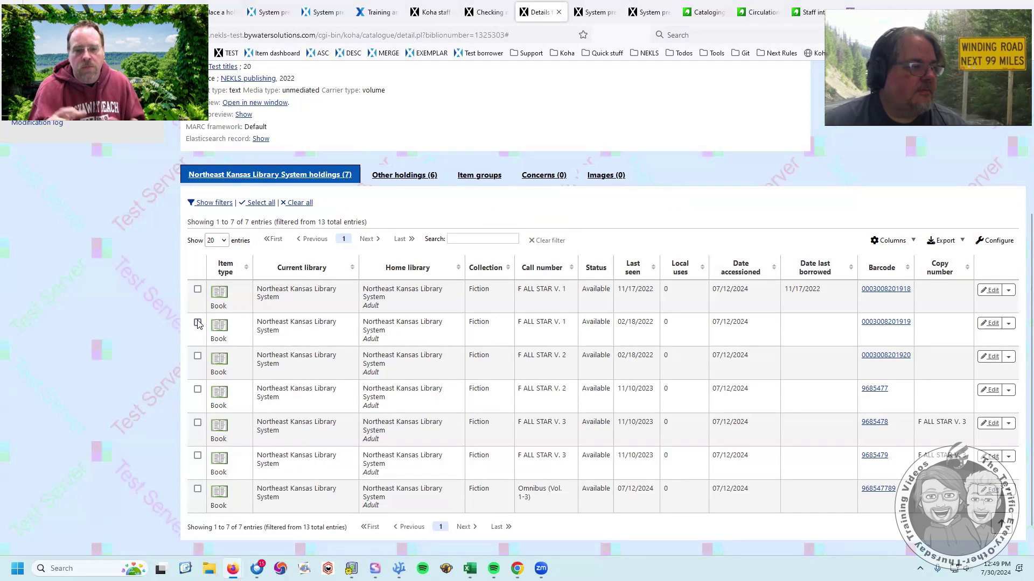
pyautogui.click(197, 290)
pyautogui.click(197, 323)
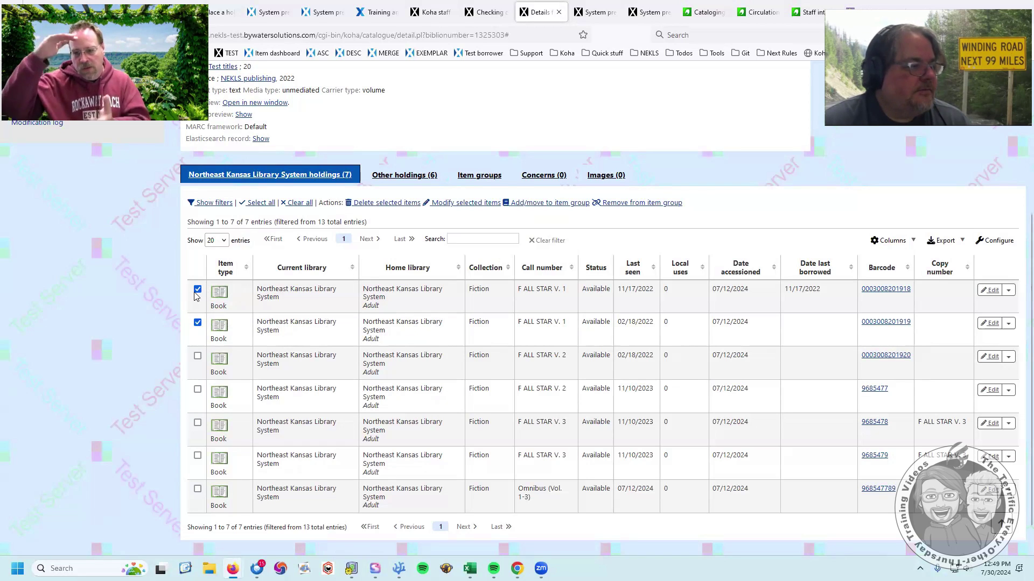
pyautogui.click(198, 323)
pyautogui.click(198, 290)
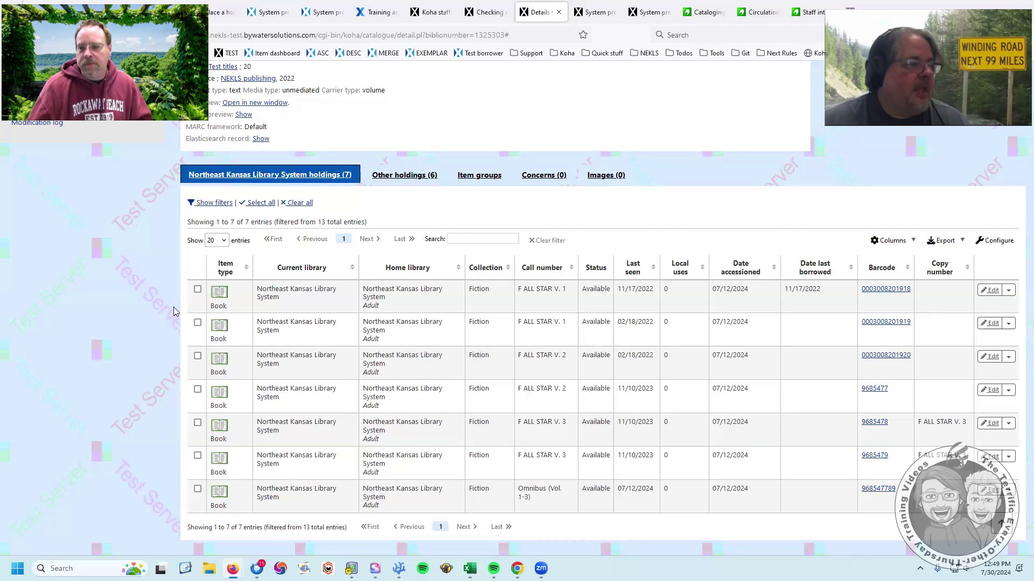
# Assign the first two F ALL STAR V. 1 holdings items to the Volume 1 item group
pyautogui.click(198, 289)
pyautogui.click(197, 290)
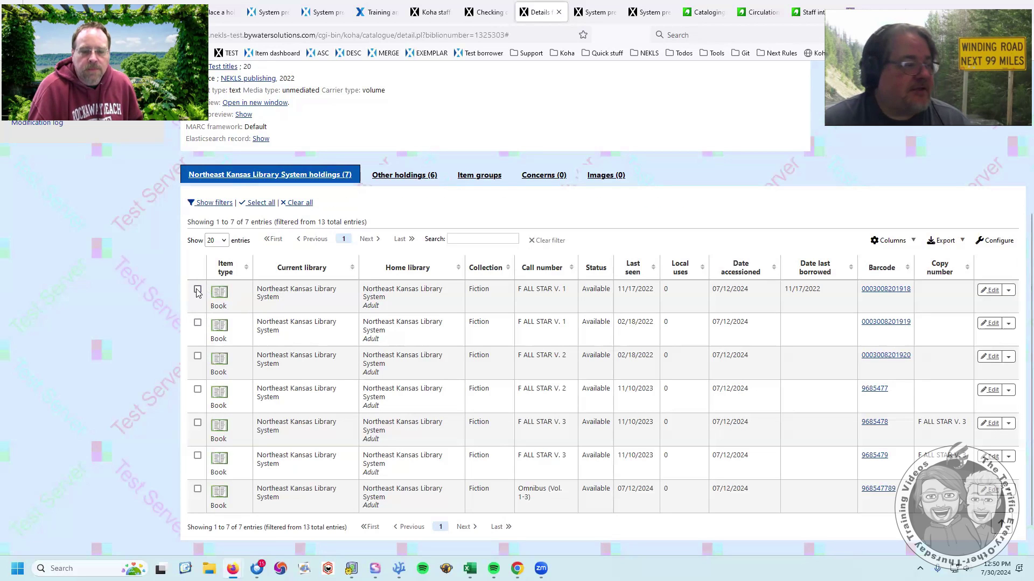
pyautogui.click(198, 290)
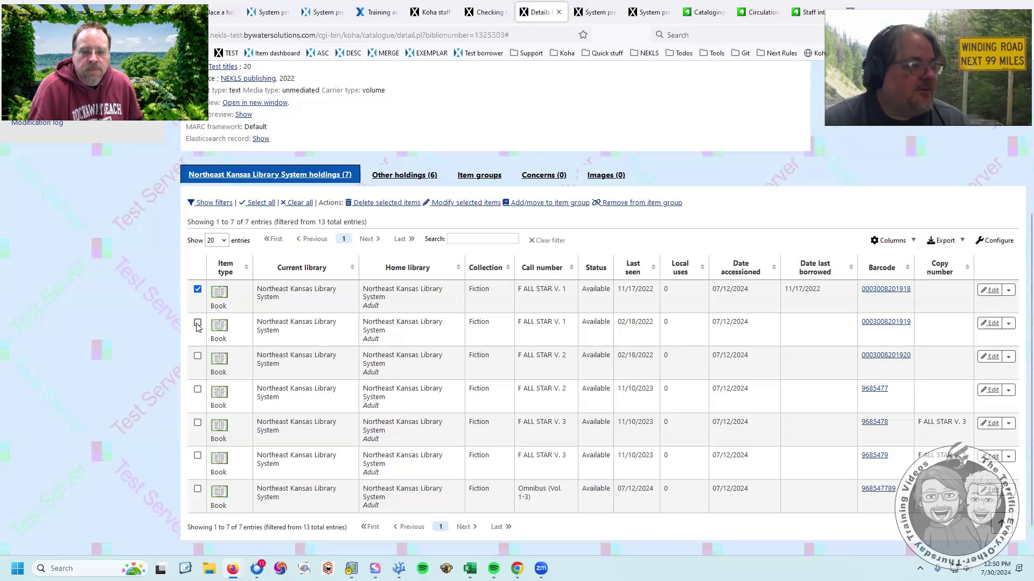
pyautogui.click(197, 323)
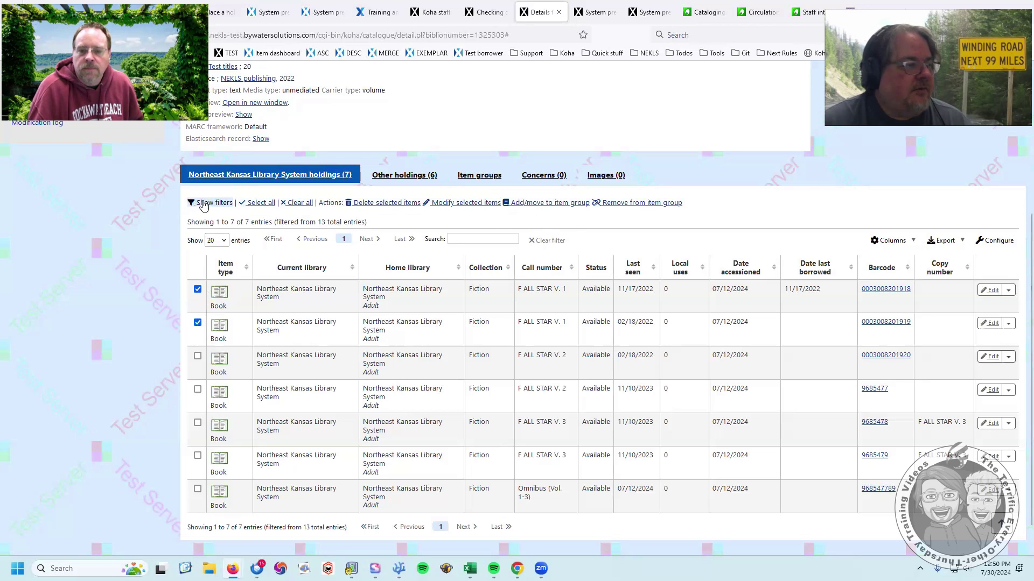
pyautogui.click(545, 203)
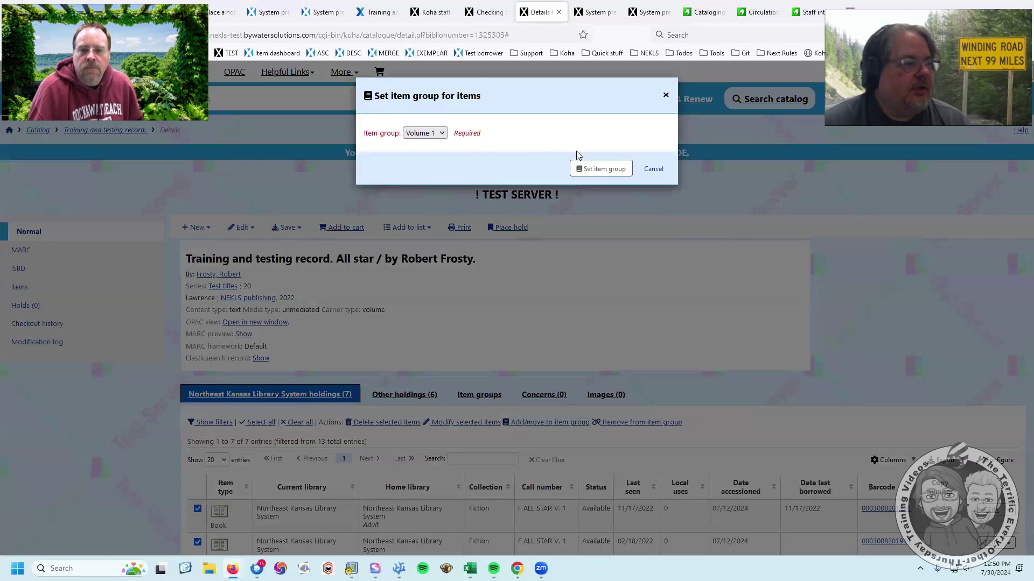
pyautogui.click(590, 164)
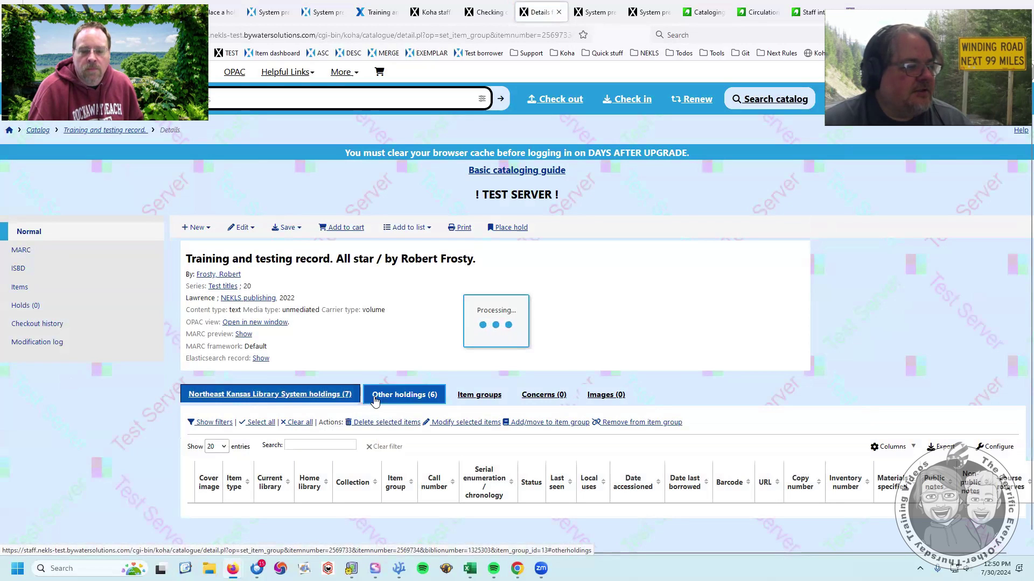
# Under Other holdings, assign the two Digital Content F ALL STAR V. 1 items to Volume 1
pyautogui.click(375, 400)
pyautogui.scroll(-1, 119, 425)
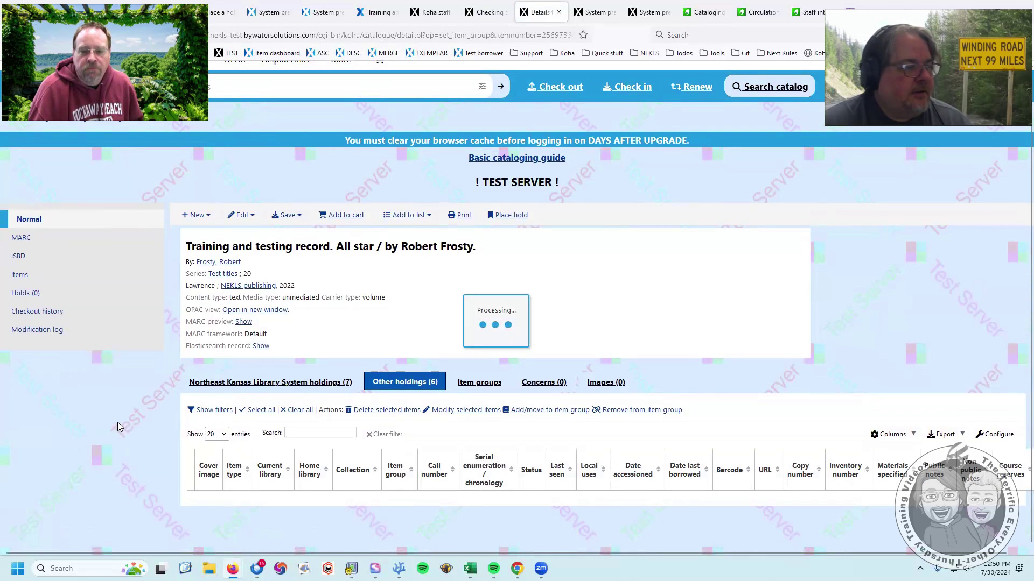
pyautogui.scroll(-4, 118, 422)
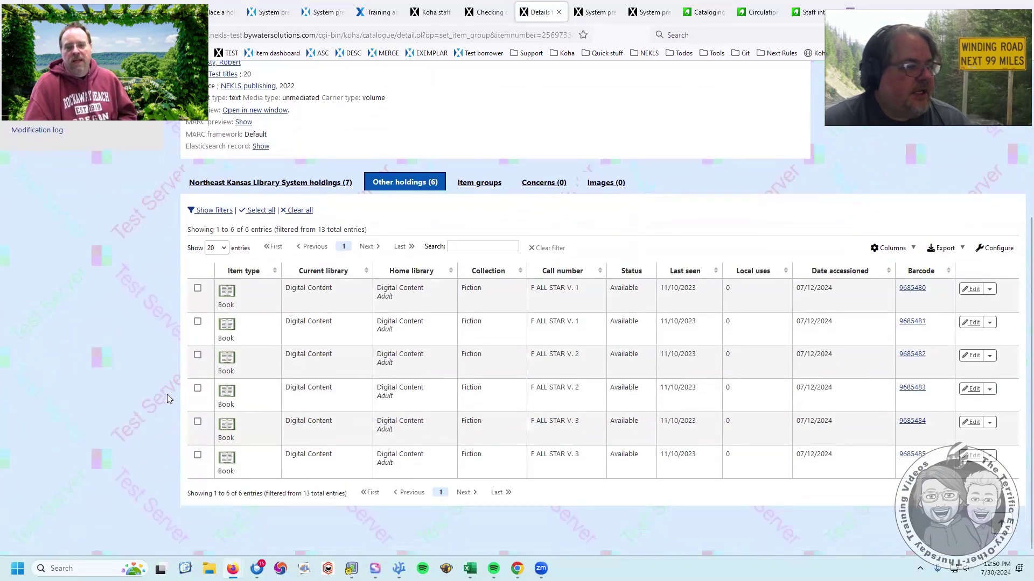
pyautogui.click(198, 287)
pyautogui.click(198, 322)
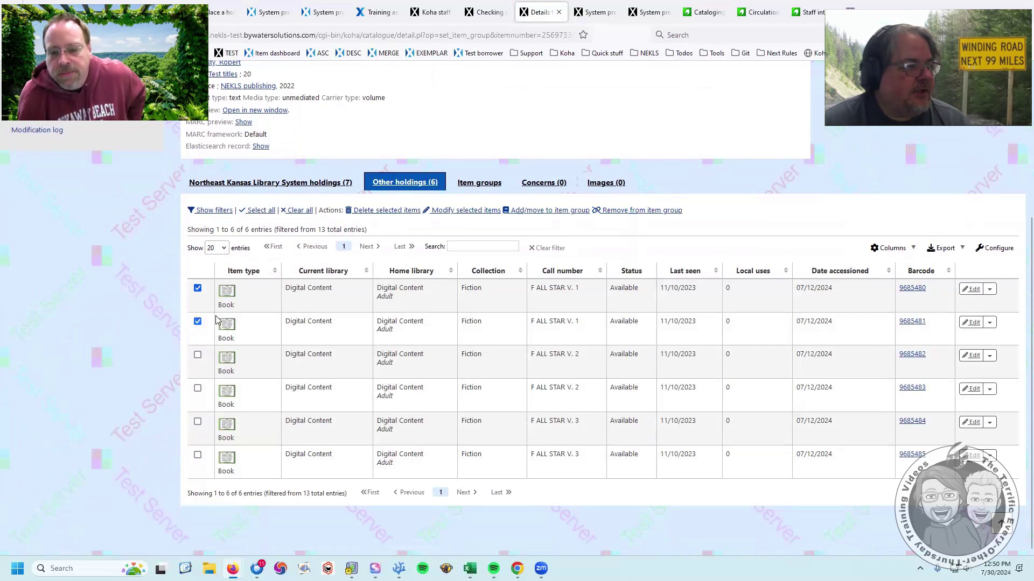
pyautogui.click(538, 211)
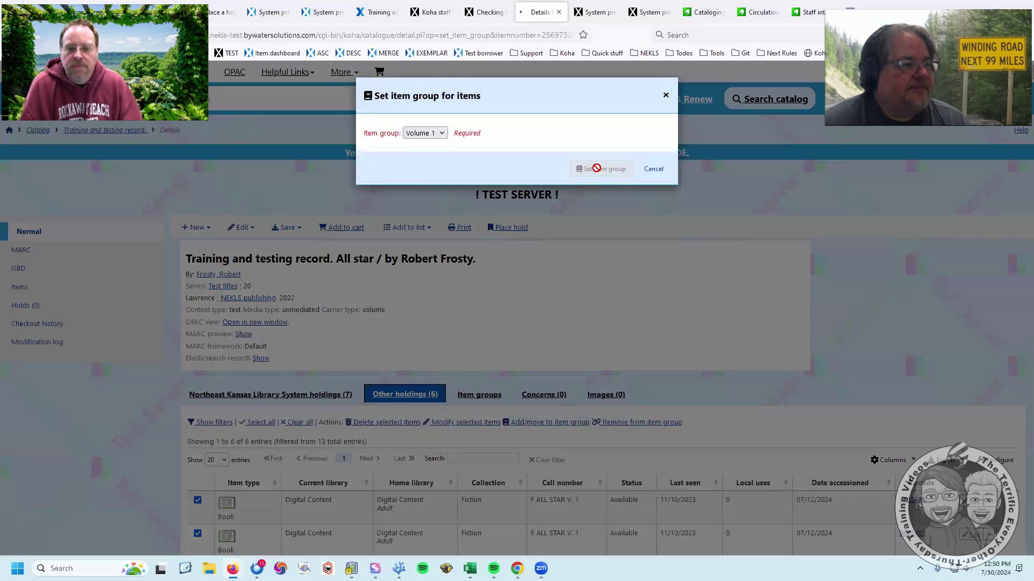
pyautogui.click(599, 170)
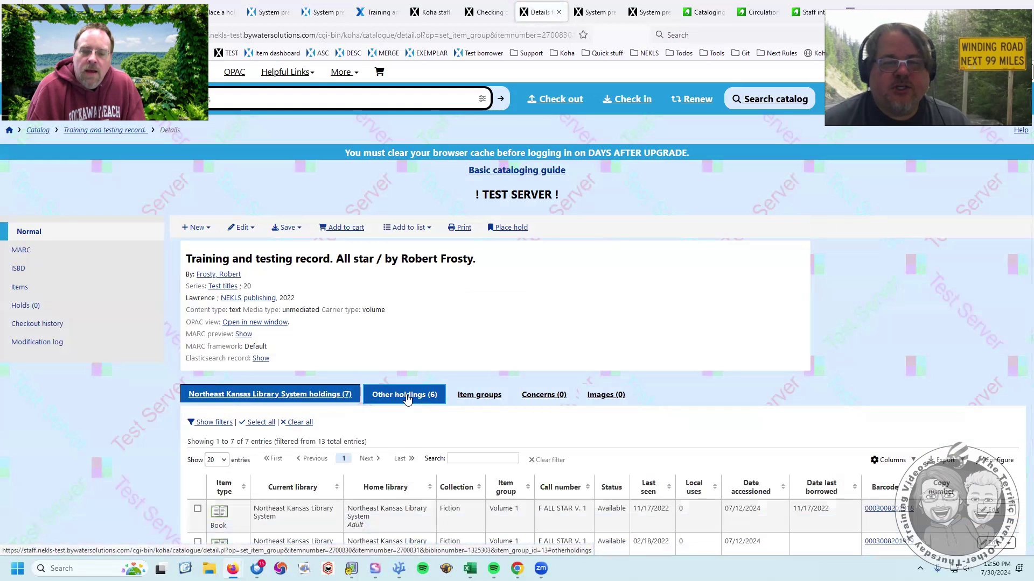
# Assign holdings rows 3 and 4 (F ALL STAR V. 2) to Volume 2, then view the patron's Checkouts page
pyautogui.scroll(-4, 178, 466)
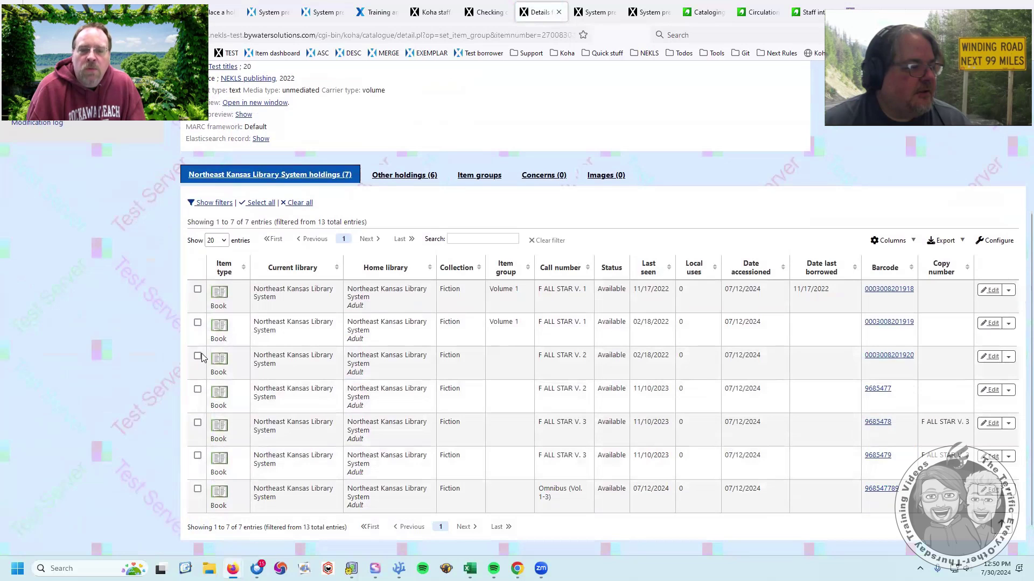
pyautogui.click(197, 356)
pyautogui.click(198, 389)
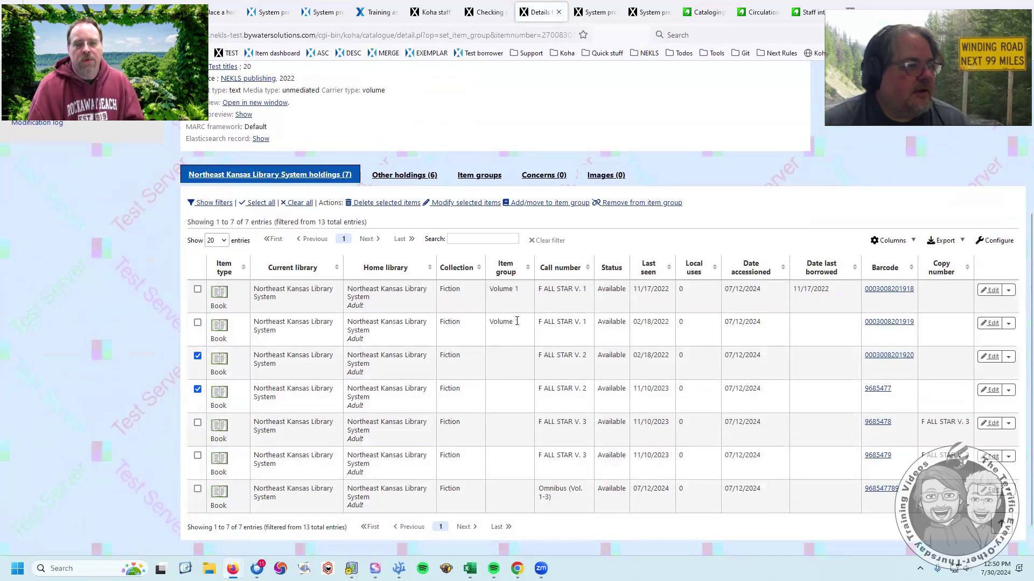
pyautogui.click(534, 204)
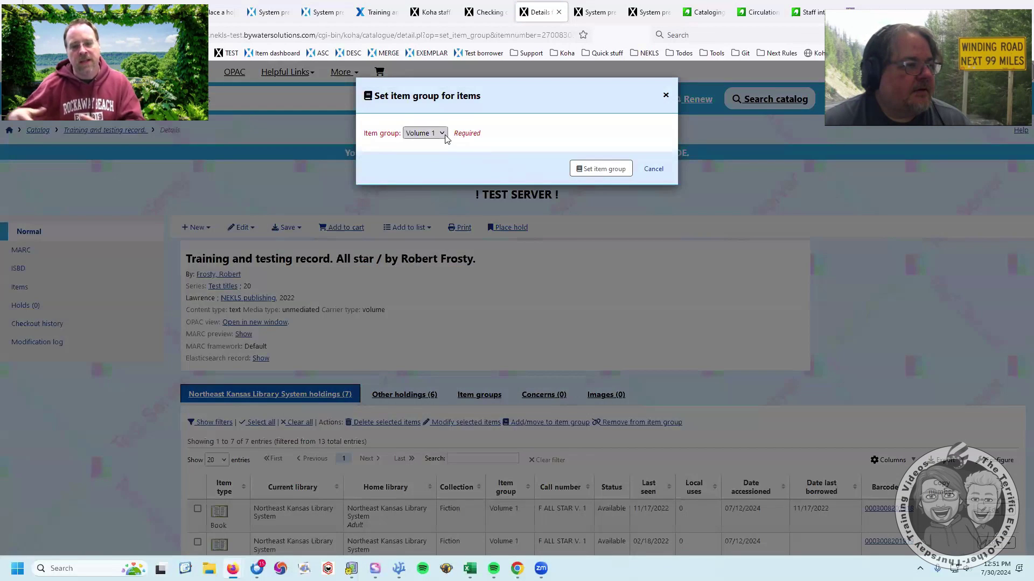
pyautogui.click(424, 133)
pyautogui.click(423, 162)
pyautogui.click(584, 169)
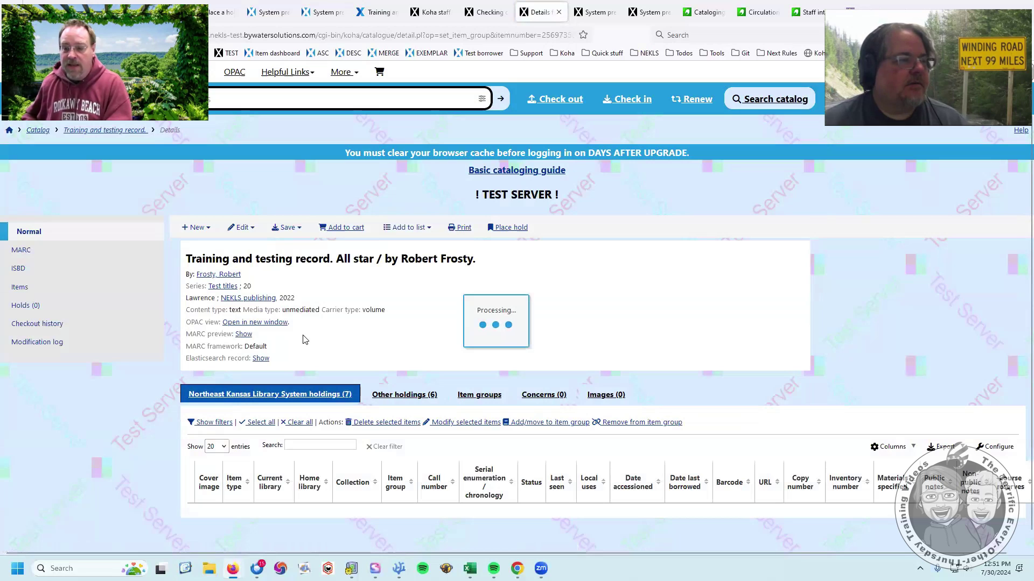
pyautogui.click(485, 12)
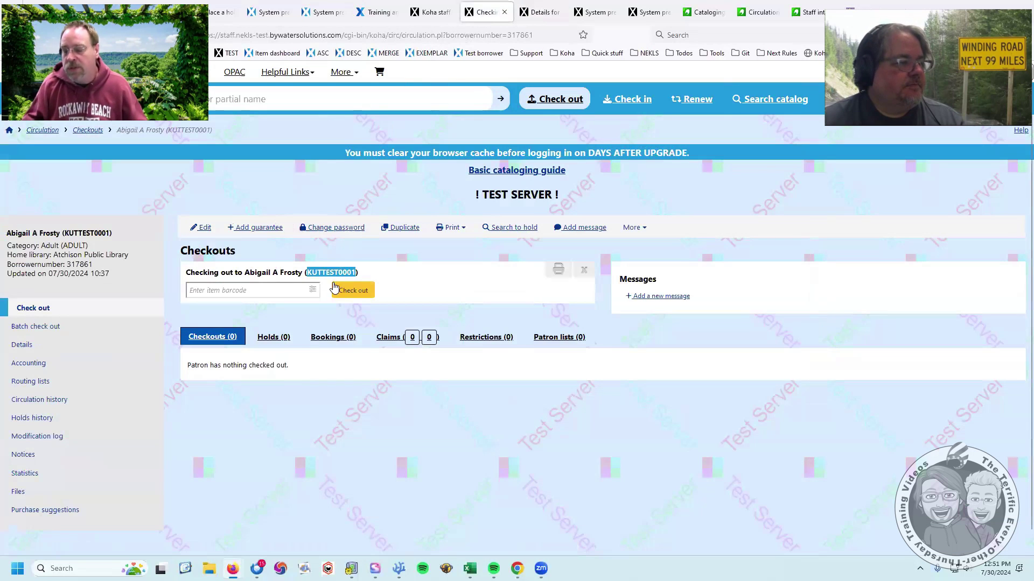
# Start a hold on the Training and testing record for the test patron, found by card number
pyautogui.click(541, 12)
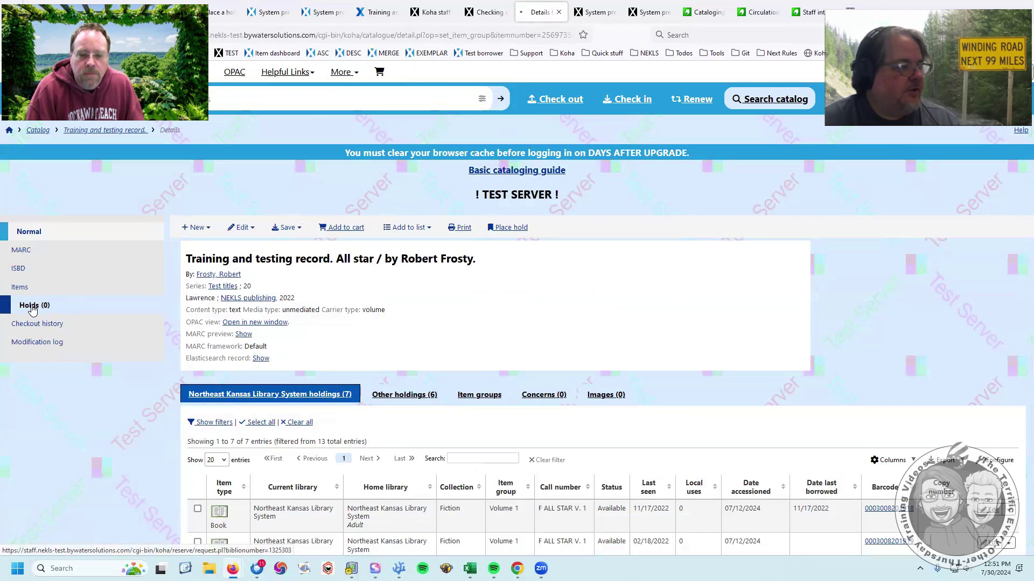
pyautogui.click(32, 310)
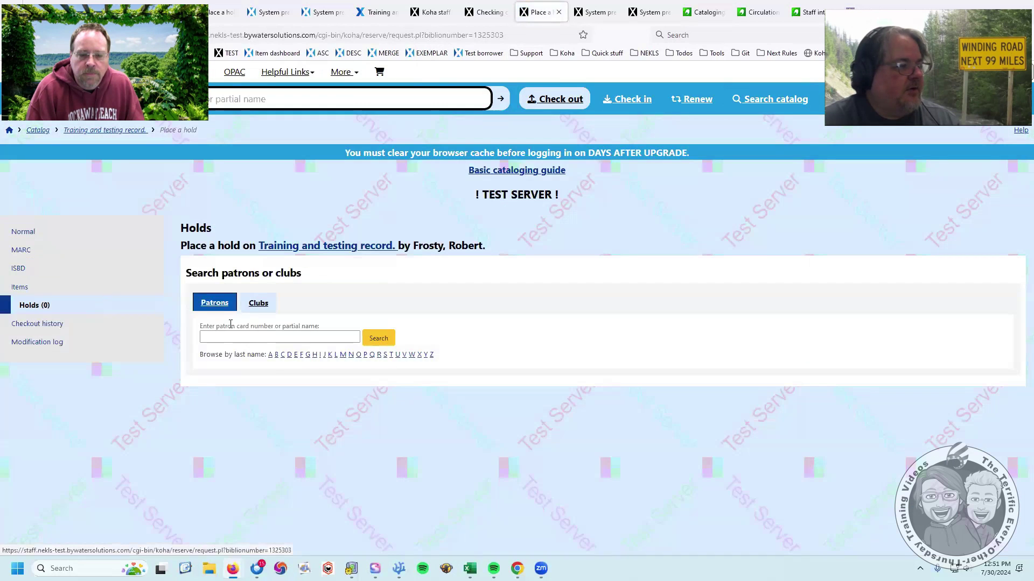
pyautogui.click(330, 339)
pyautogui.write('KUTTEST0001')
pyautogui.click(374, 342)
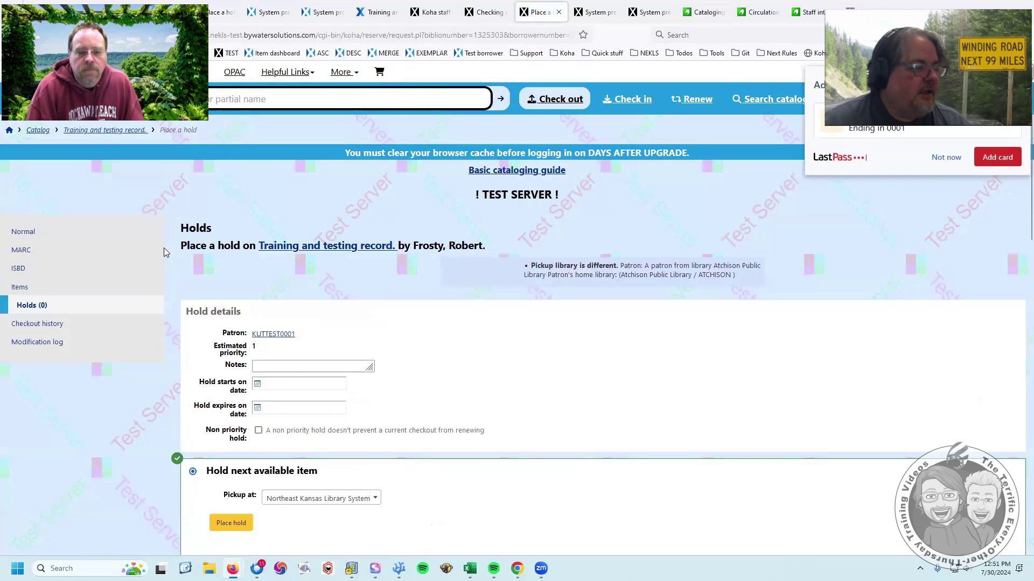
pyautogui.scroll(-6, 164, 252)
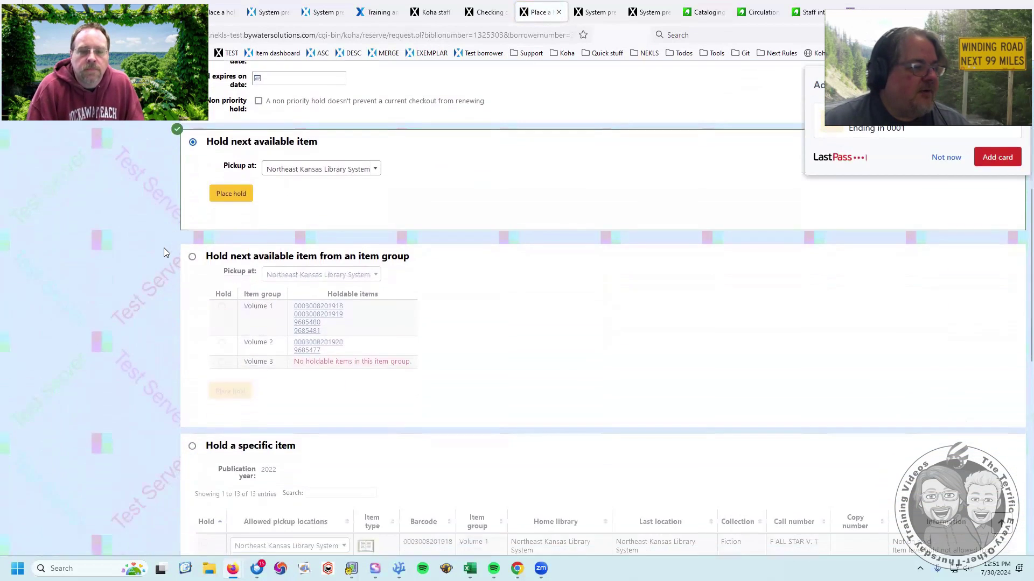
pyautogui.click(948, 158)
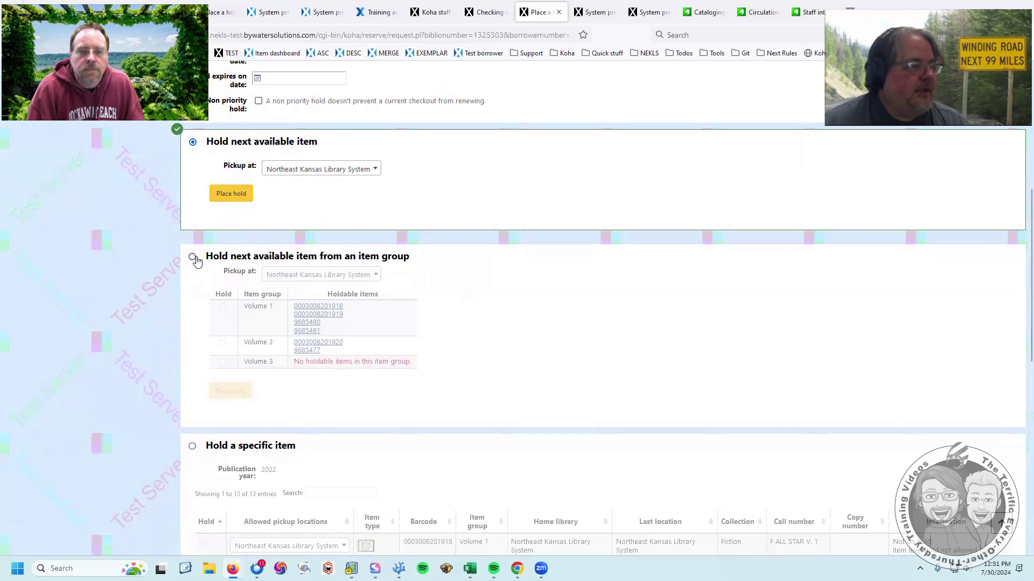
# On the other server, find the test patron by card number and review the Omnibus and Volume 1–3 hold options
pyautogui.click(220, 13)
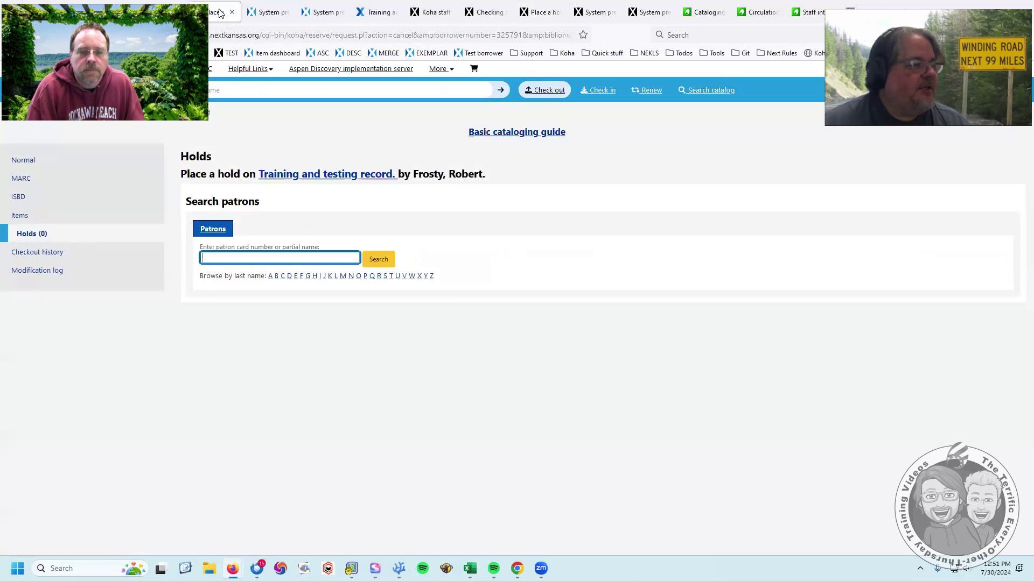
pyautogui.write('KUTTEST0001')
pyautogui.press('Return')
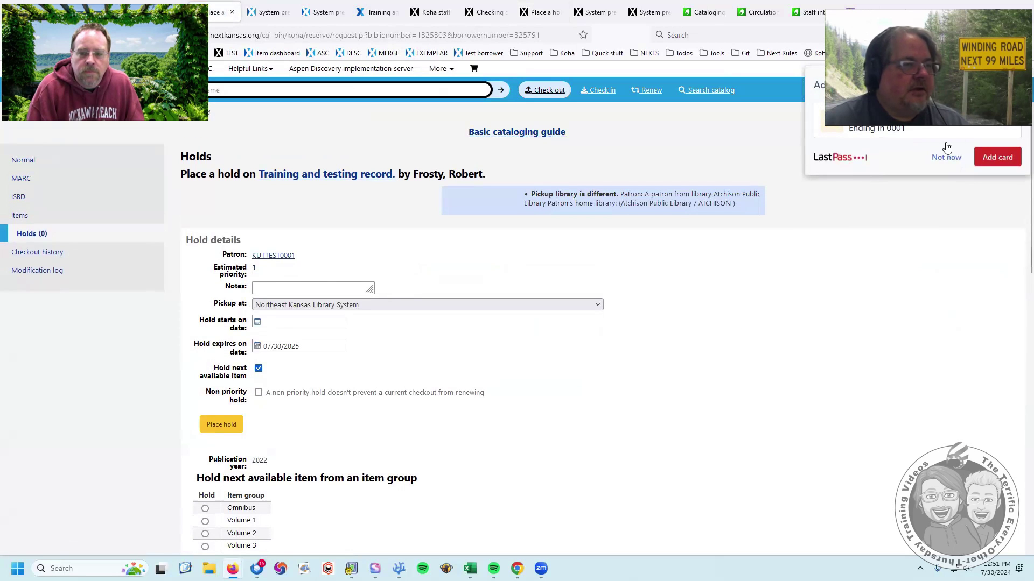
pyautogui.click(946, 157)
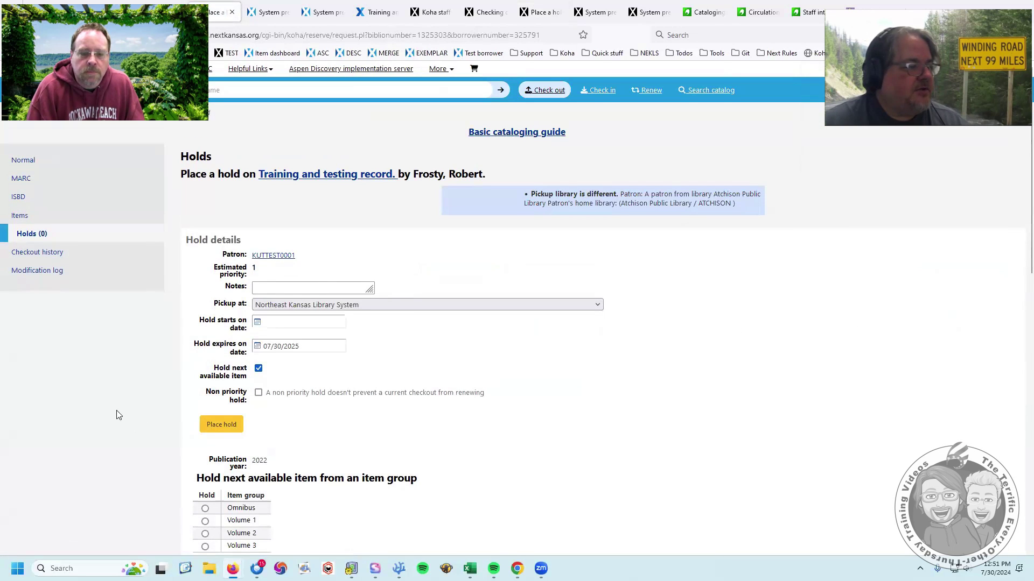
pyautogui.scroll(-3, 115, 415)
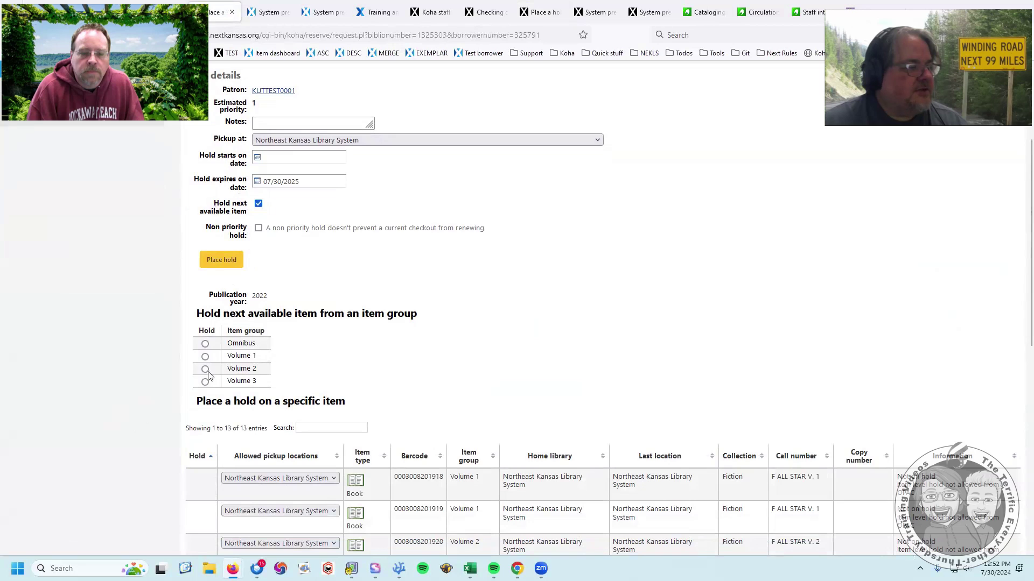
pyautogui.scroll(-6, 292, 155)
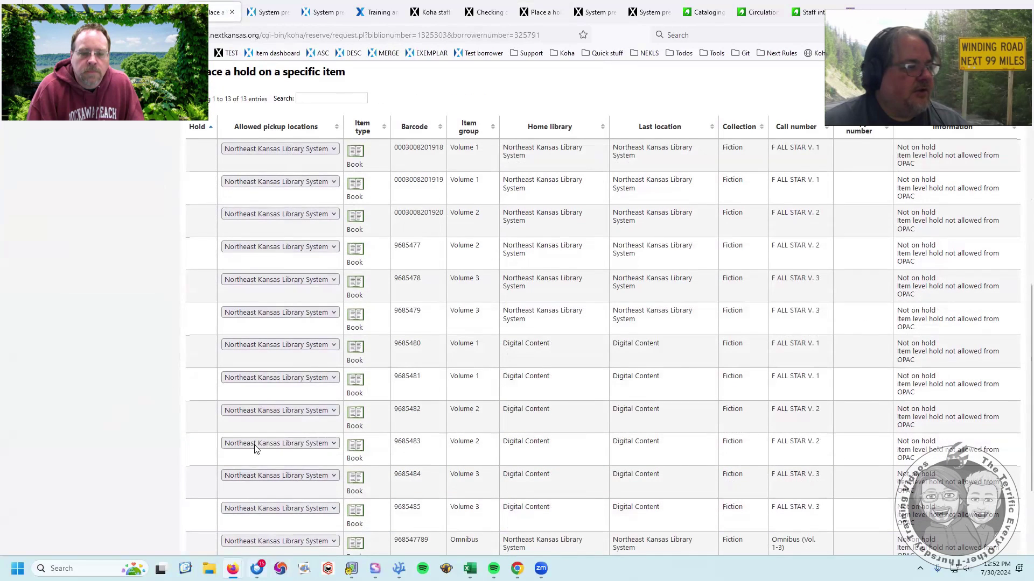
pyautogui.scroll(10, 98, 391)
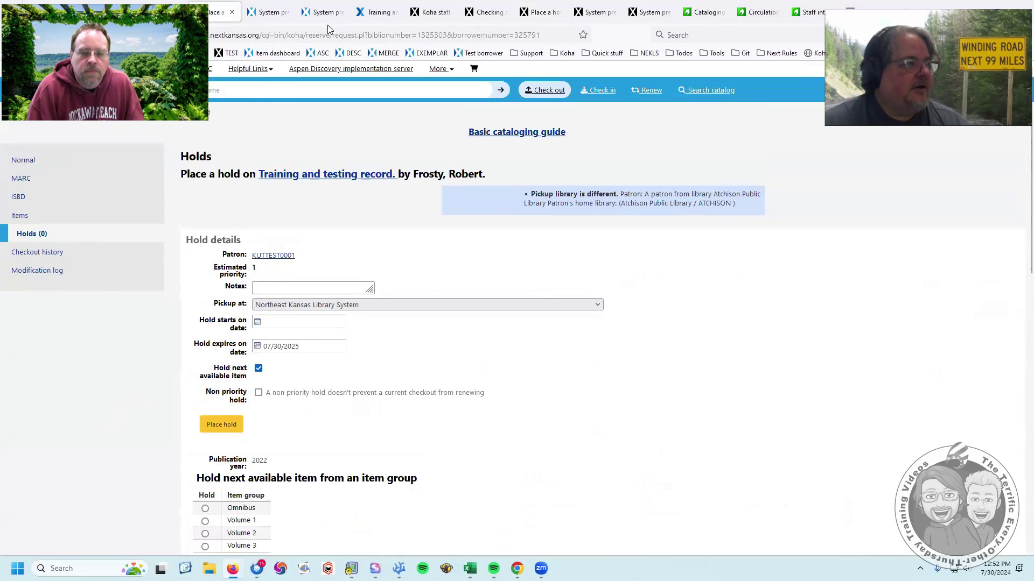
# On the test-server hold form, try an item-group hold, choosing Volume 2 and then Volume 1
pyautogui.click(486, 17)
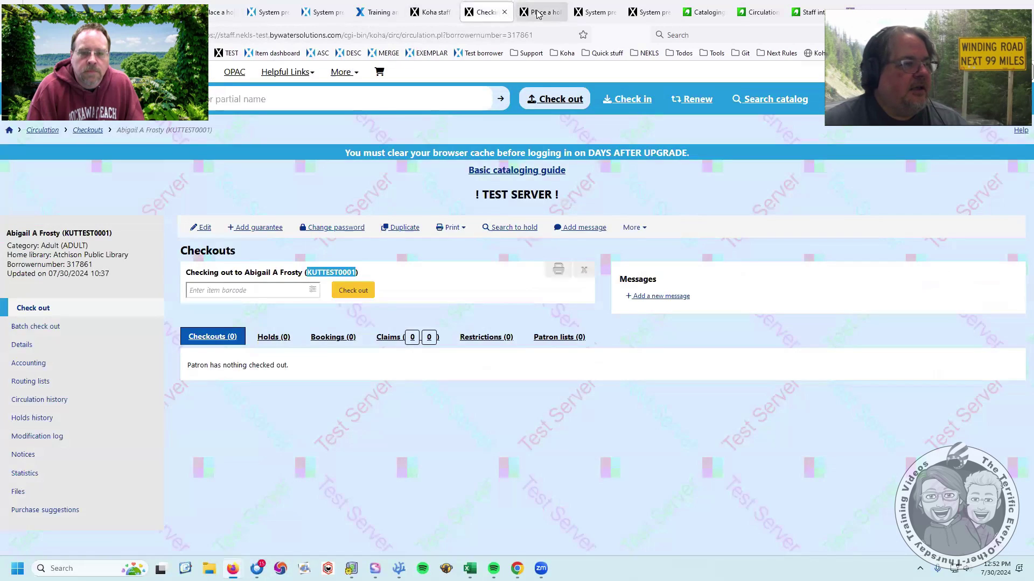
pyautogui.click(540, 15)
pyautogui.scroll(3, 162, 230)
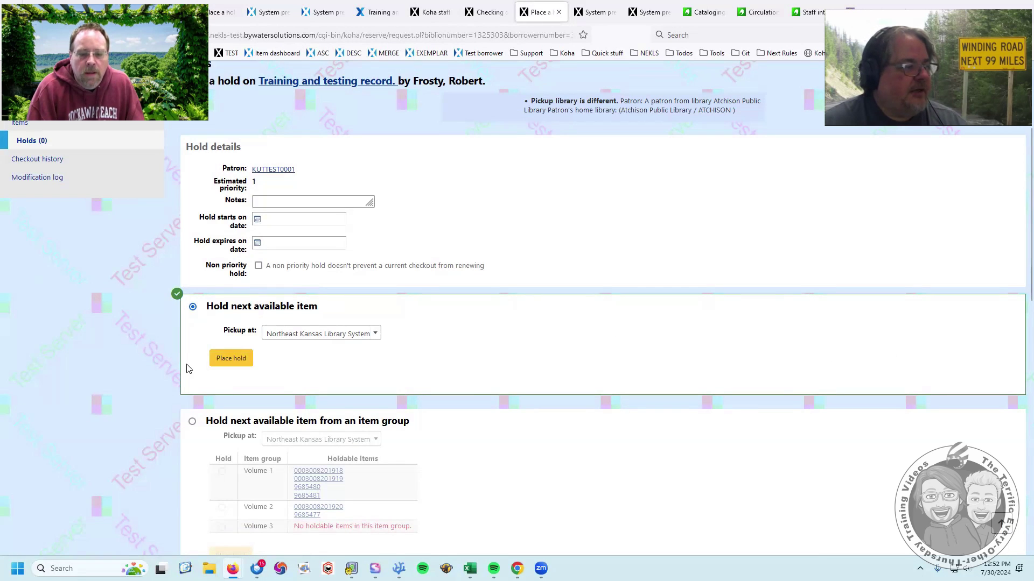
pyautogui.scroll(-2, 153, 355)
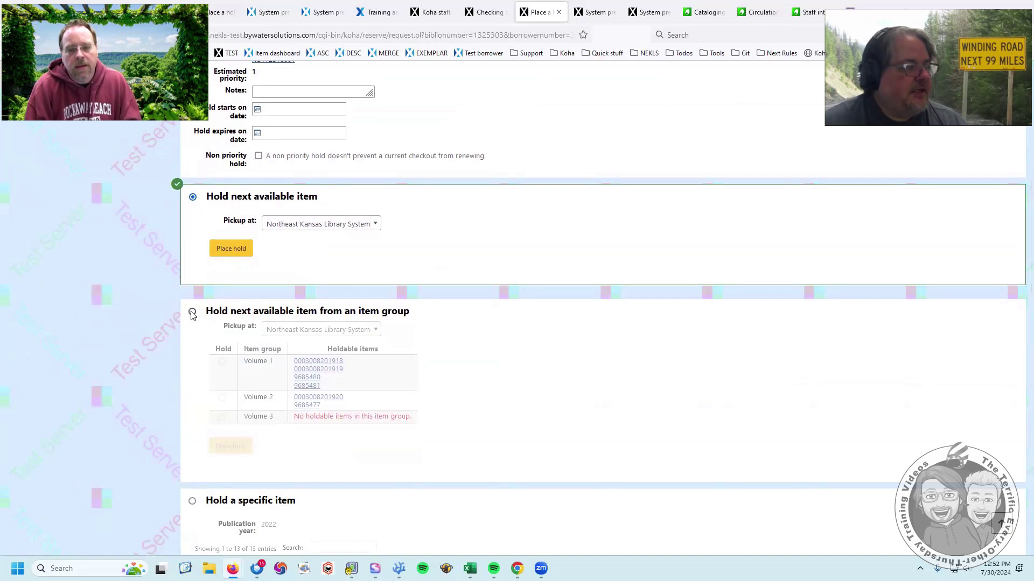
pyautogui.click(192, 312)
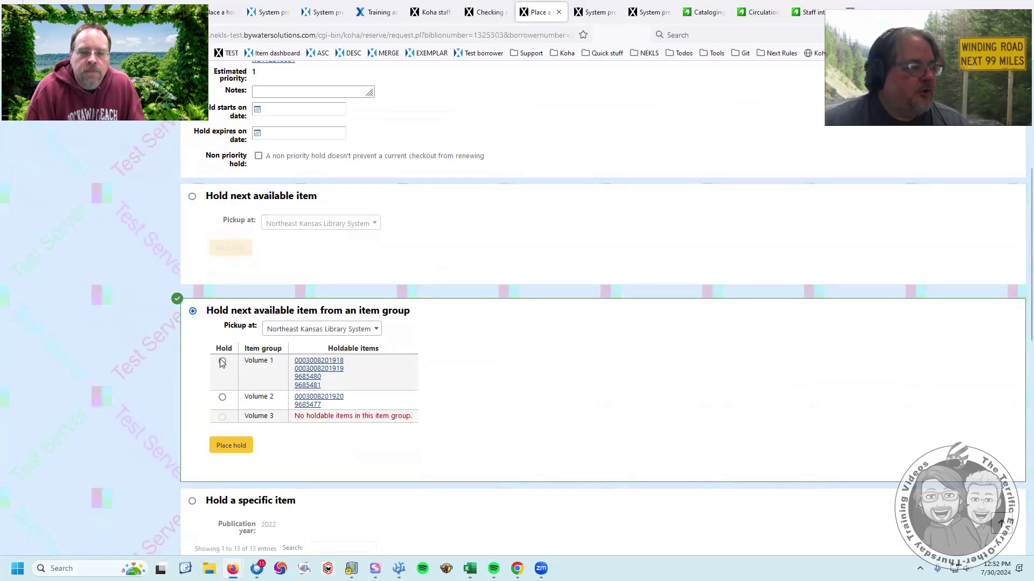
pyautogui.click(222, 397)
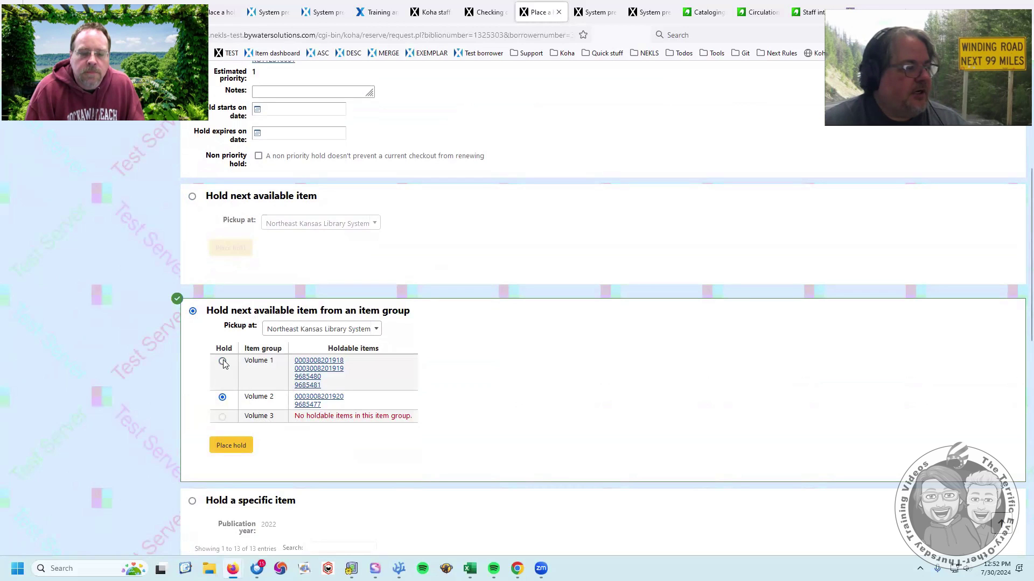
pyautogui.click(222, 398)
pyautogui.click(222, 362)
# Try the specific-item and item-group hold types, then settle on Hold next available item
pyautogui.scroll(-5, 172, 383)
pyautogui.click(192, 172)
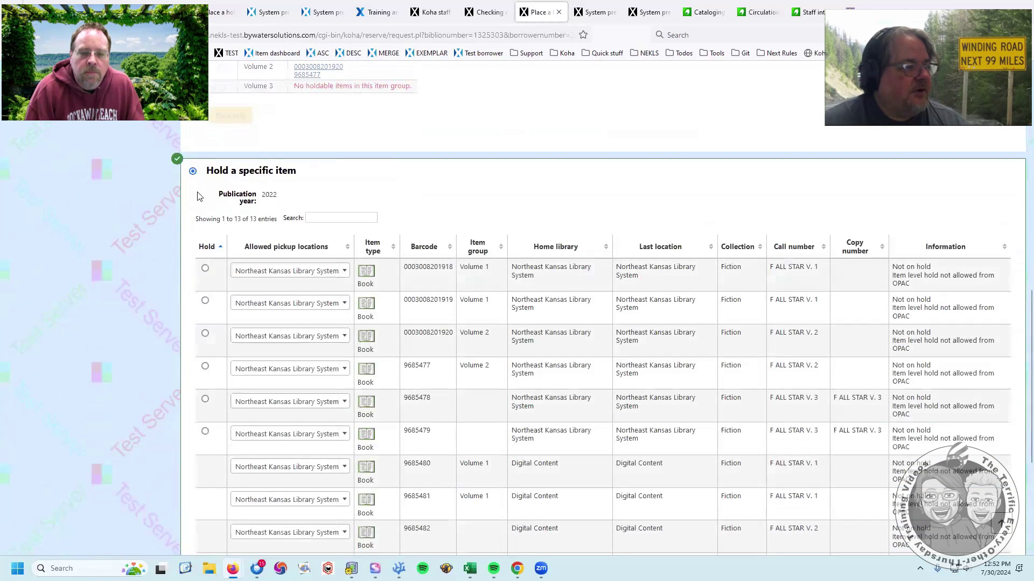
pyautogui.scroll(-4, 215, 322)
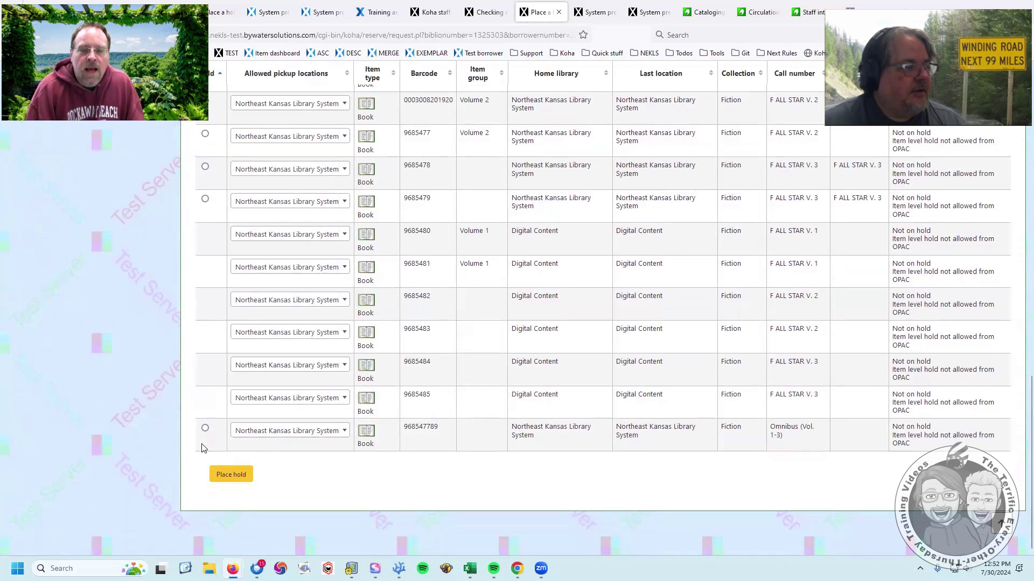
pyautogui.scroll(8, 208, 298)
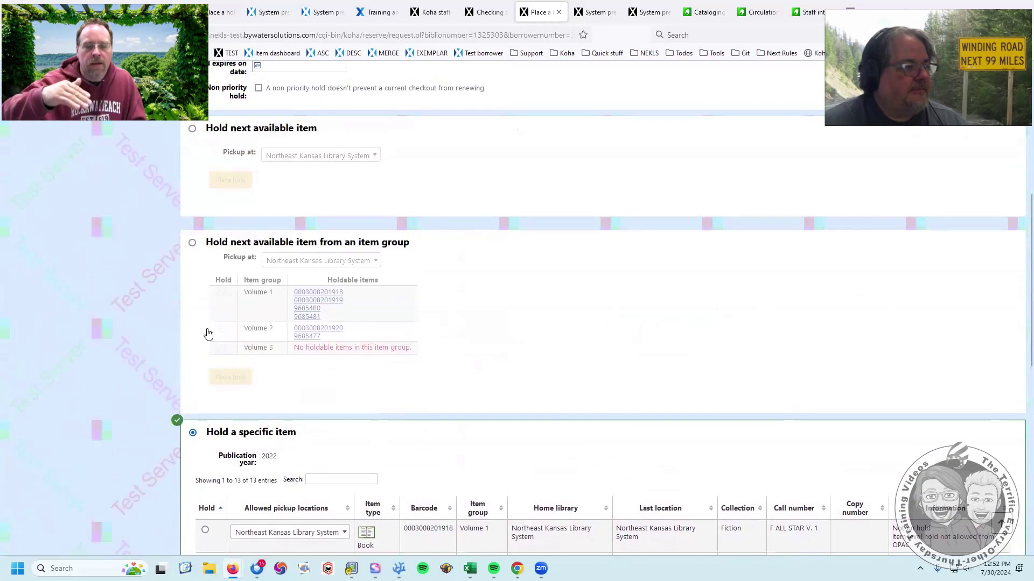
pyautogui.click(193, 244)
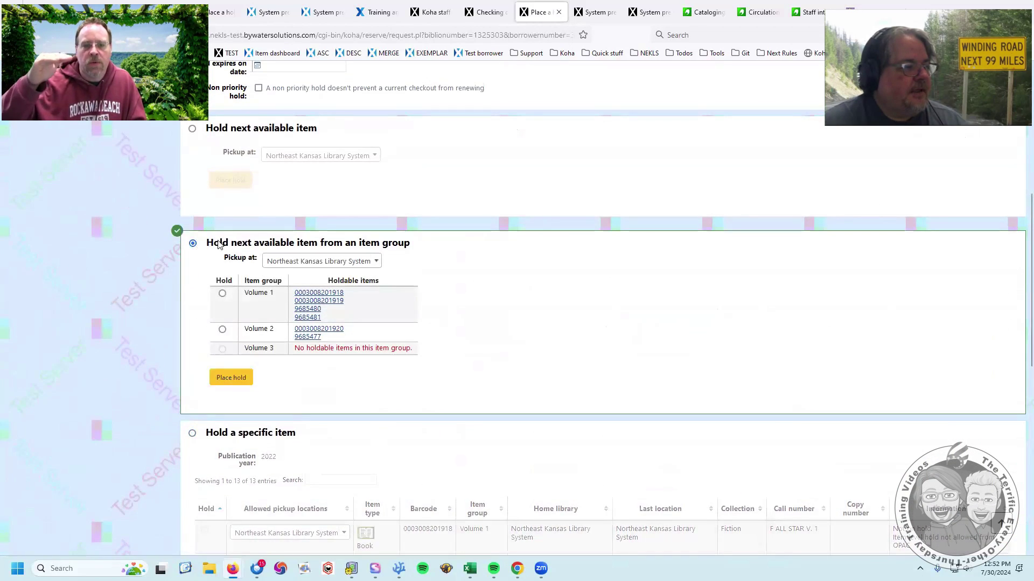
pyautogui.click(260, 132)
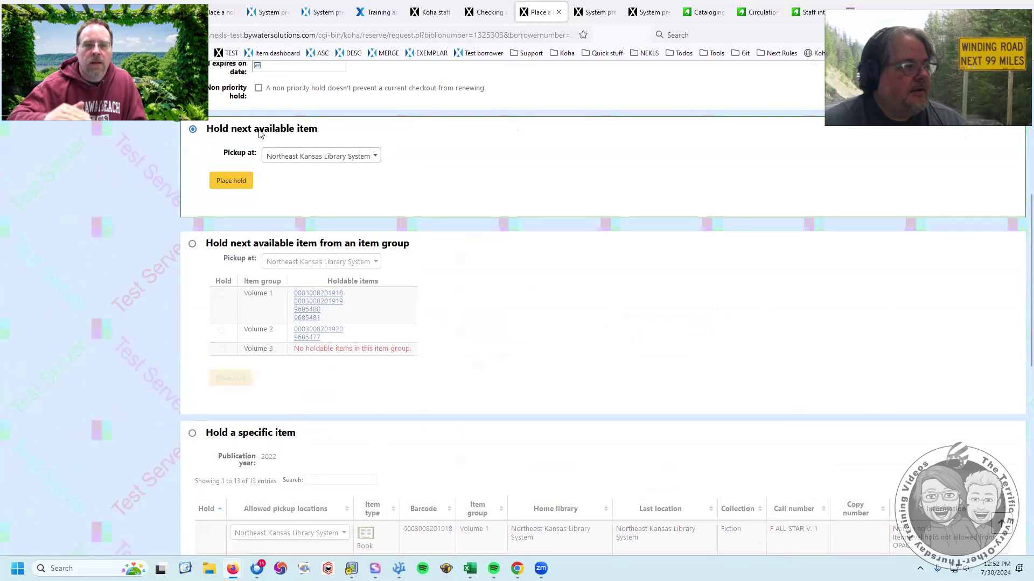
pyautogui.click(238, 436)
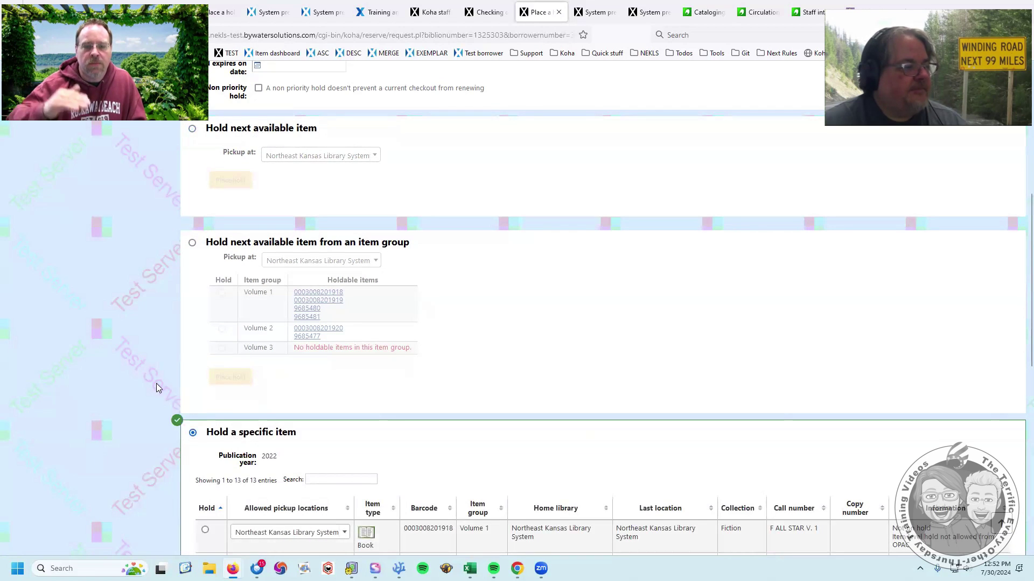
pyautogui.scroll(5, 156, 383)
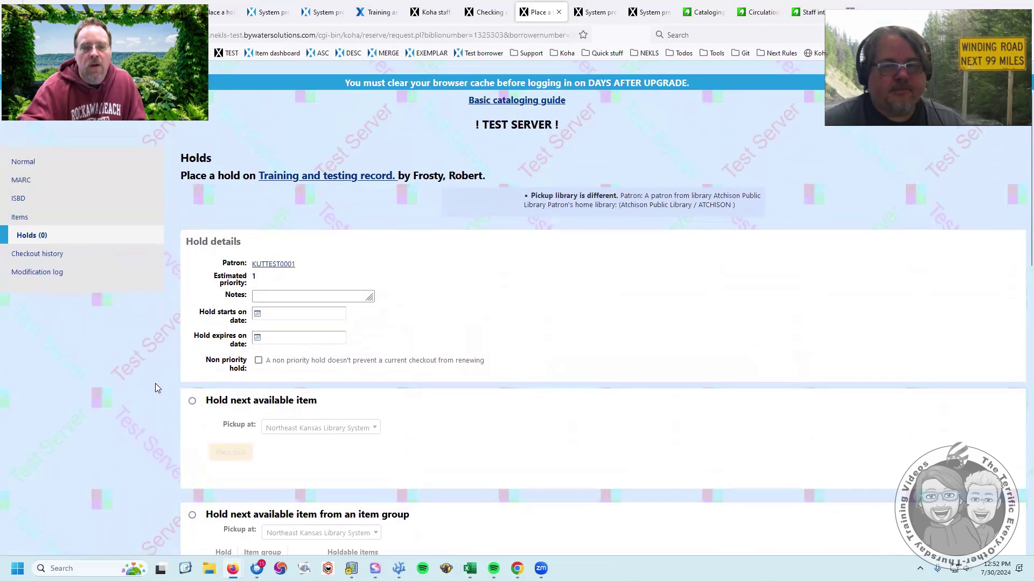
pyautogui.scroll(-5, 156, 384)
pyautogui.scroll(3, 156, 383)
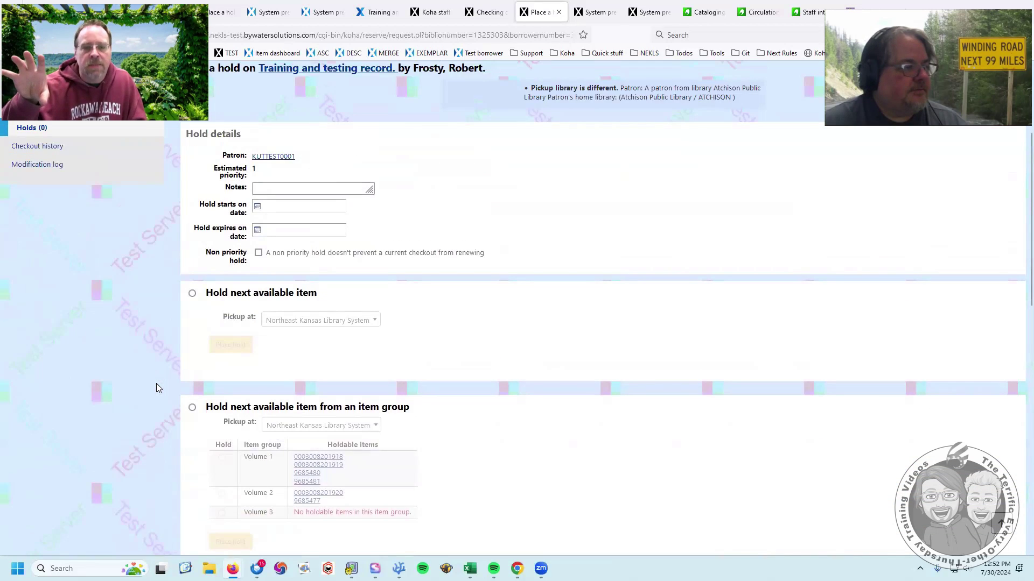
pyautogui.scroll(-3, 156, 383)
pyautogui.scroll(4, 156, 383)
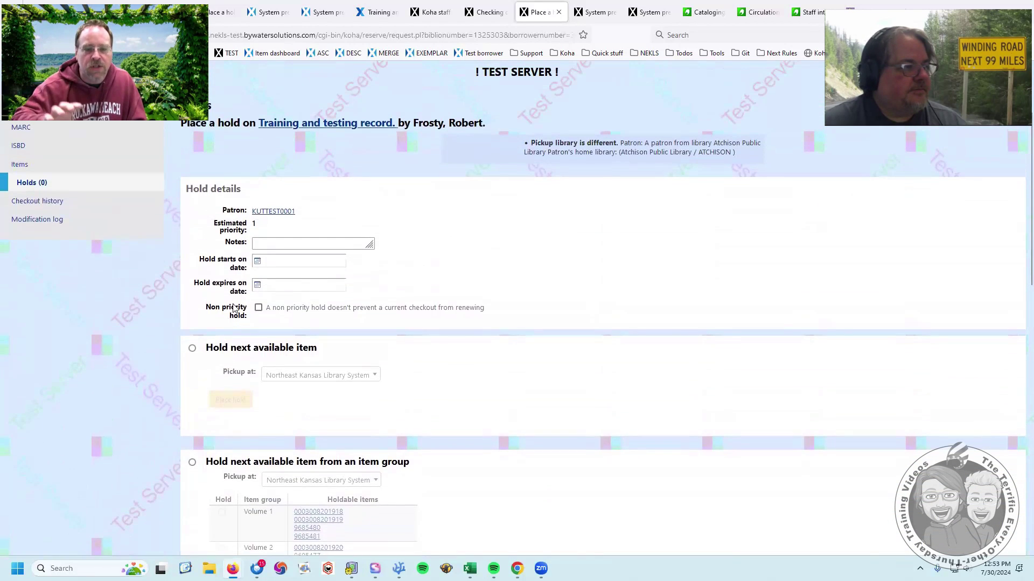
pyautogui.click(193, 349)
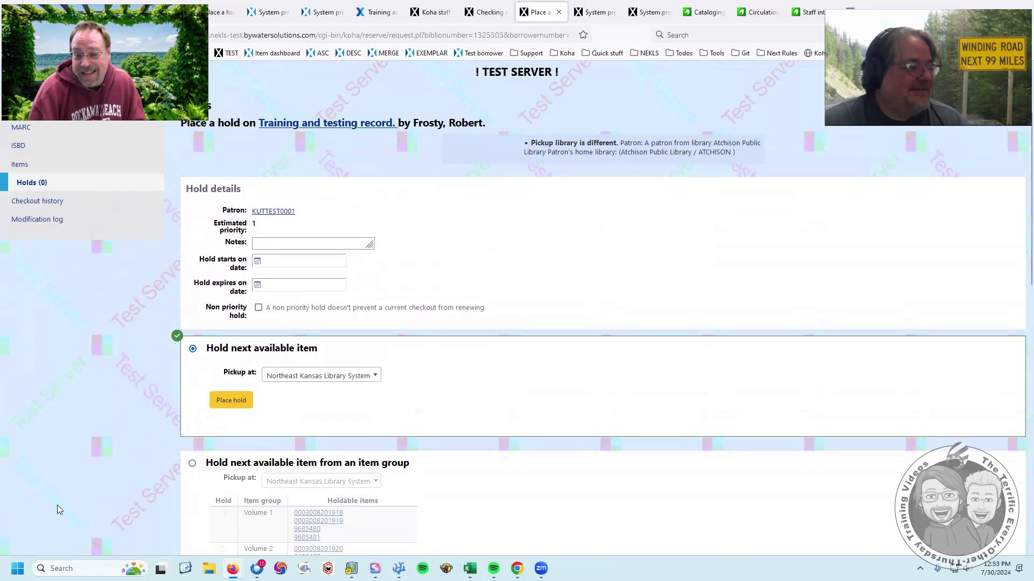
pyautogui.scroll(-3, 110, 448)
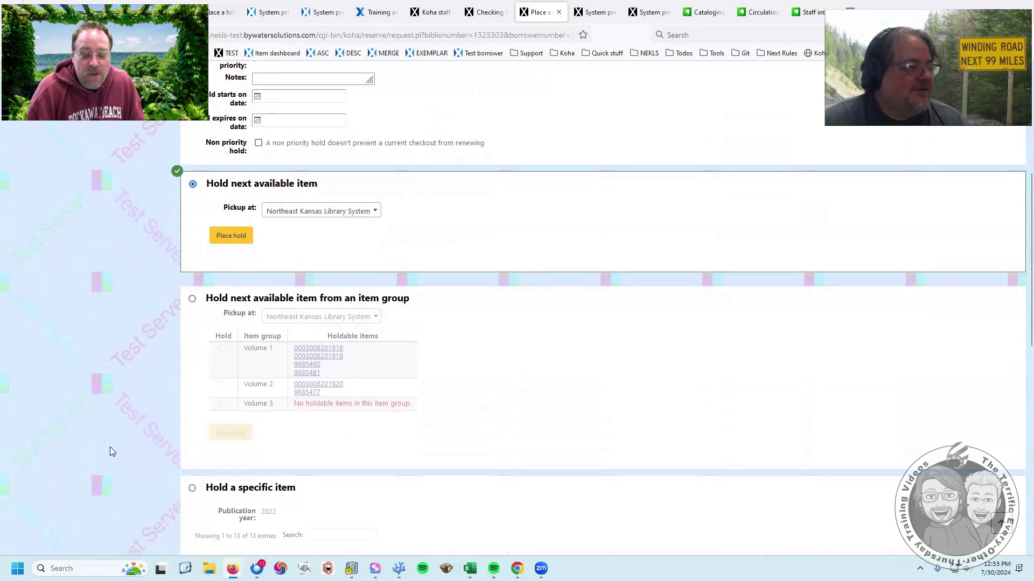
pyautogui.scroll(-4, 110, 451)
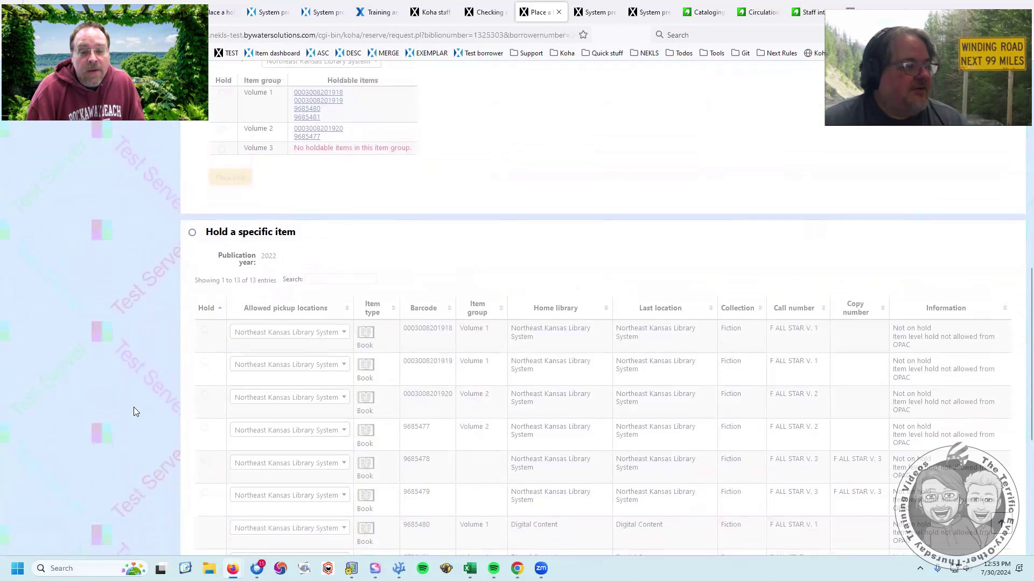
# Scroll back up the Koha hold page
pyautogui.scroll(3, 134, 410)
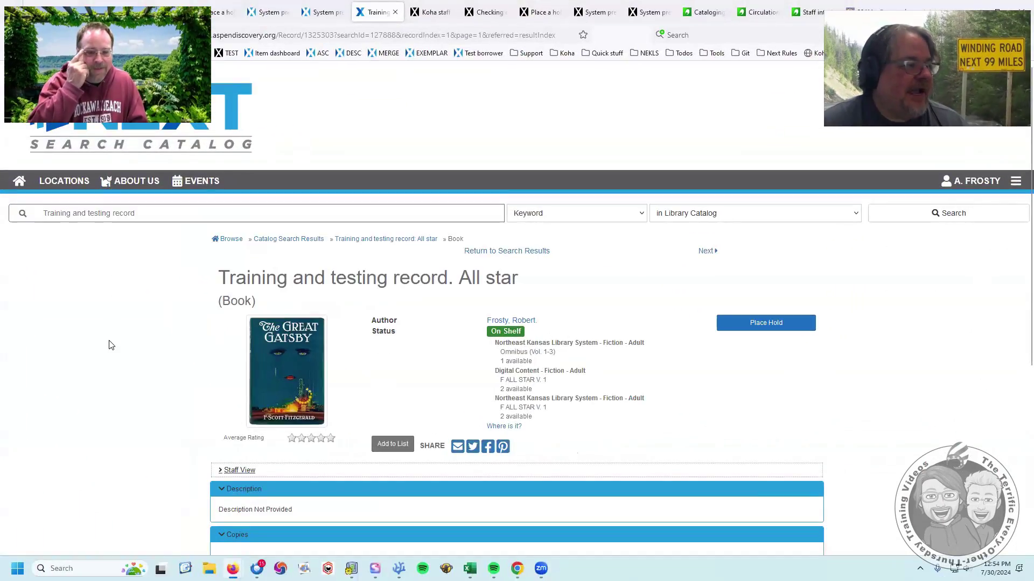
# Check the Koha patron, hold form and record details, then start a hold on the Aspen All star record
pyautogui.scroll(-5, 110, 344)
pyautogui.scroll(3, 110, 345)
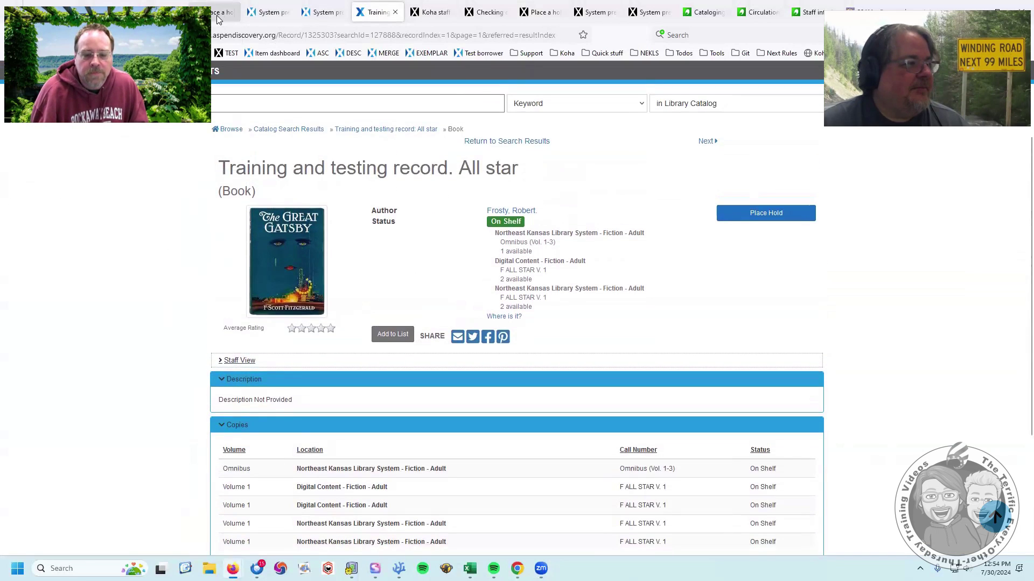
pyautogui.click(162, 12)
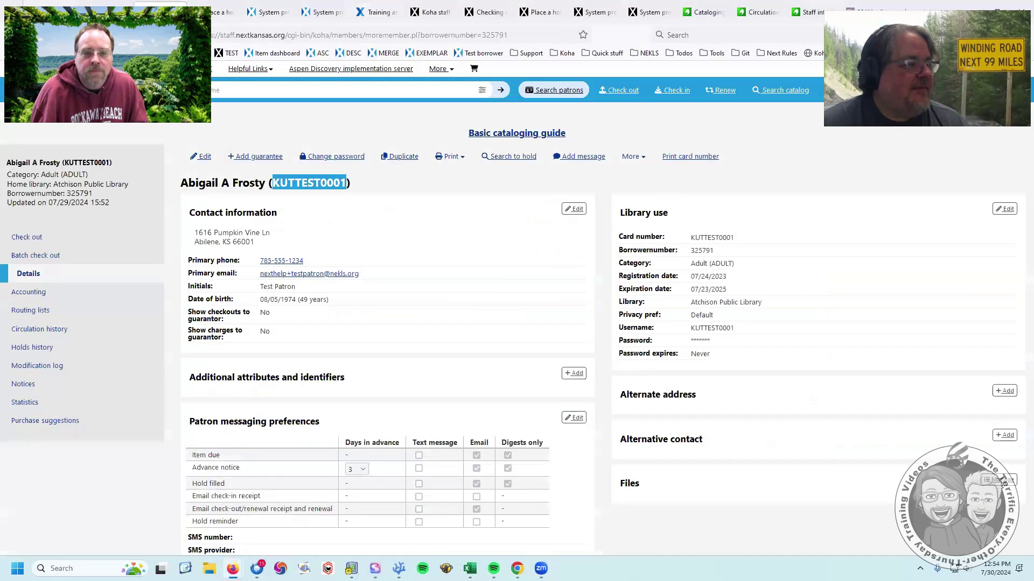
pyautogui.click(218, 12)
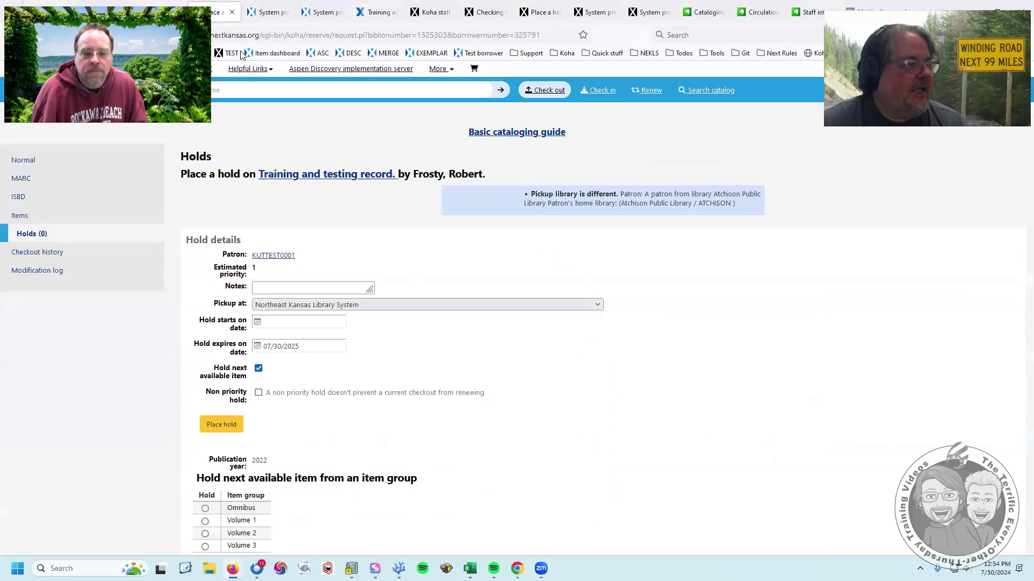
pyautogui.click(40, 163)
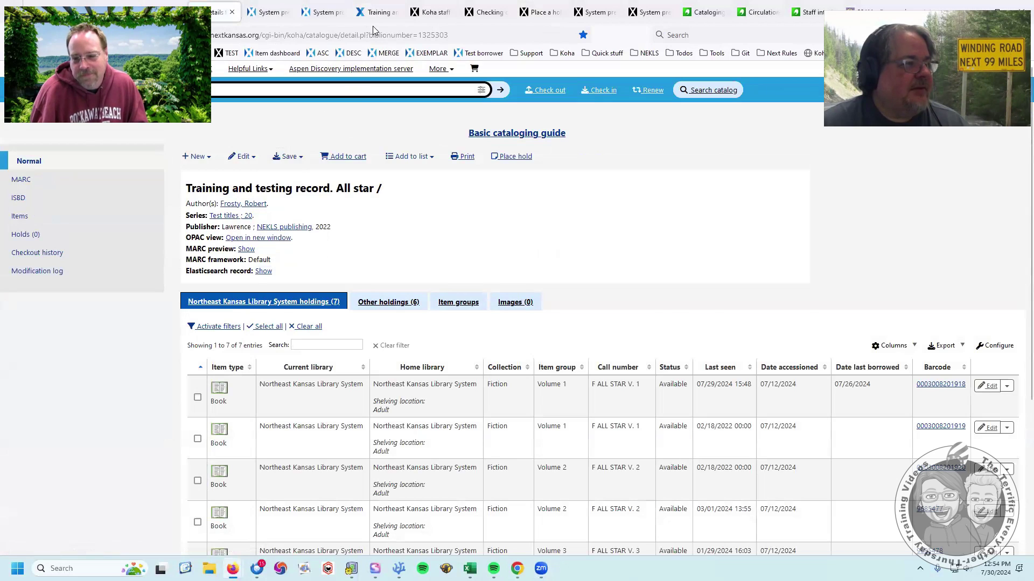
pyautogui.click(377, 12)
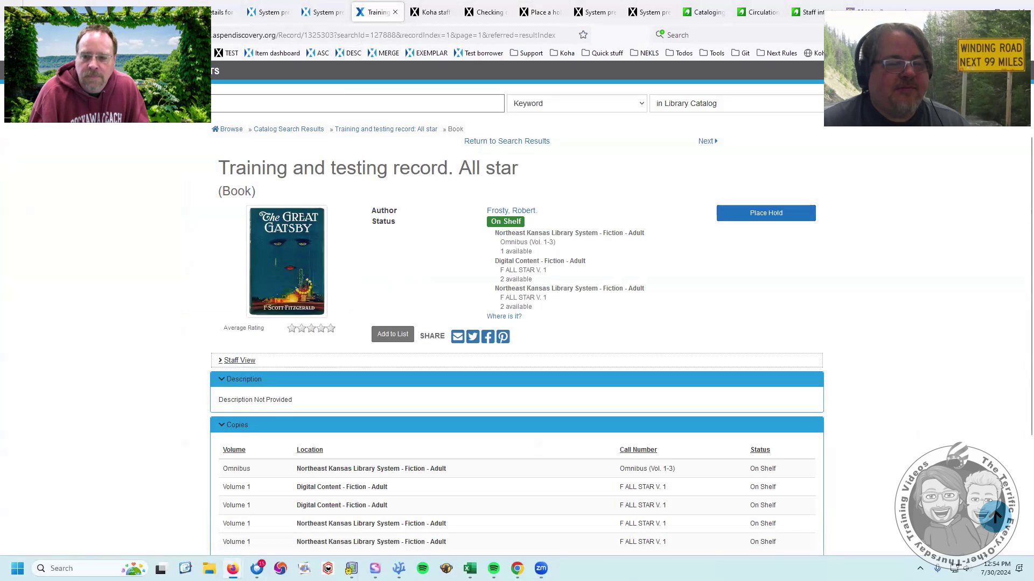
pyautogui.click(754, 217)
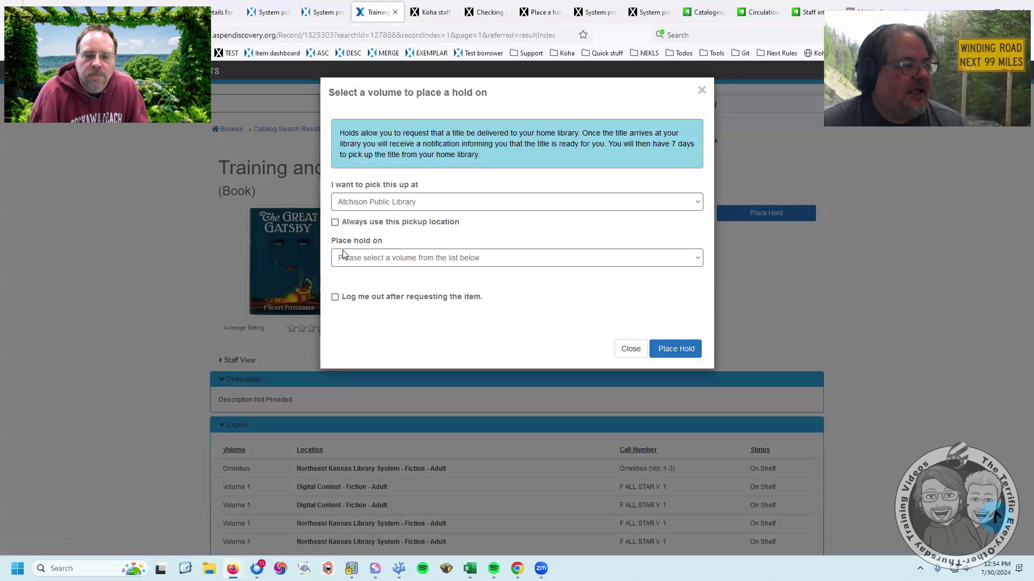
# Submit the Aspen hold without choosing a volume and dismiss the resulting Error (500)
pyautogui.click(405, 261)
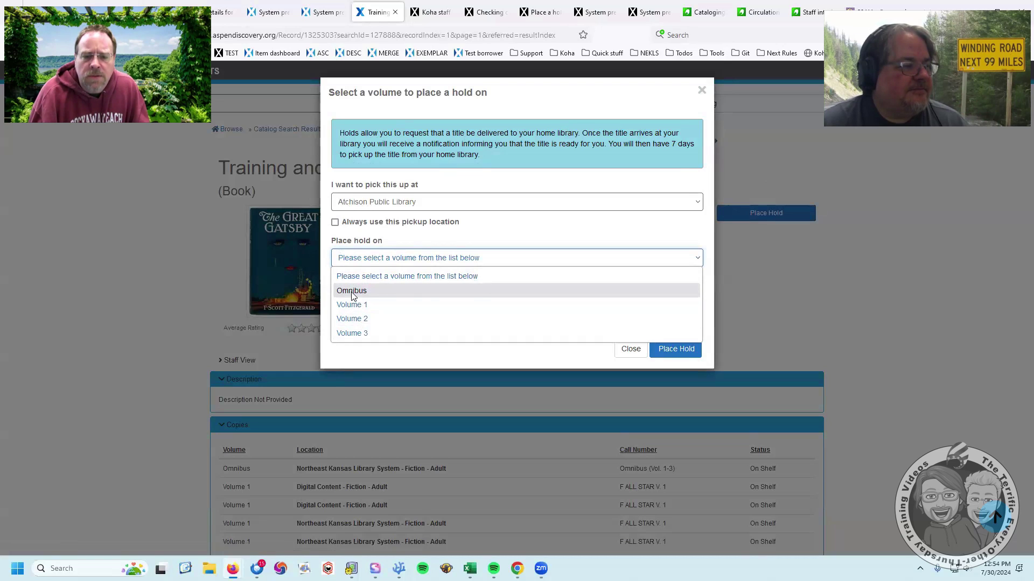
pyautogui.click(446, 233)
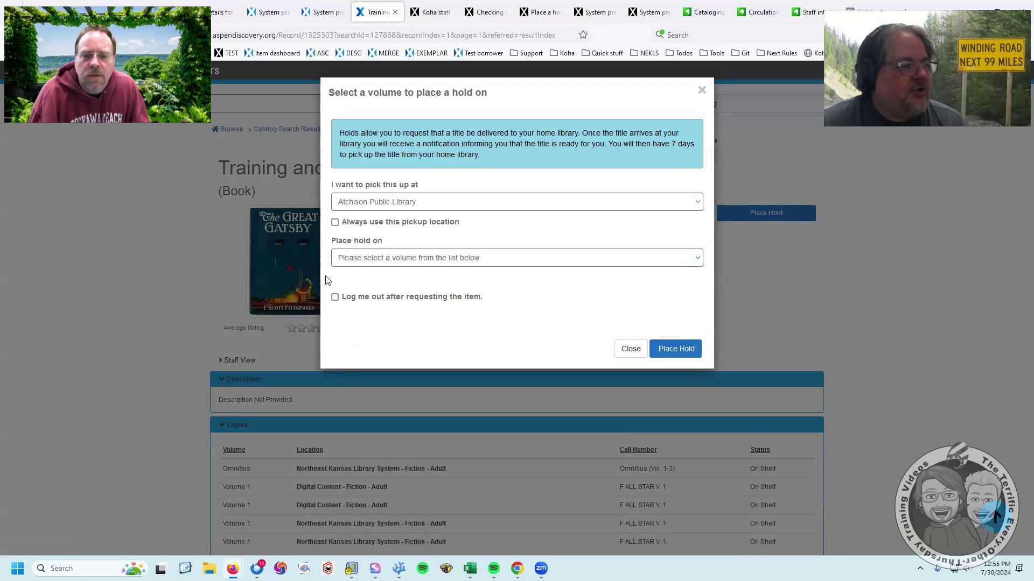
pyautogui.click(671, 352)
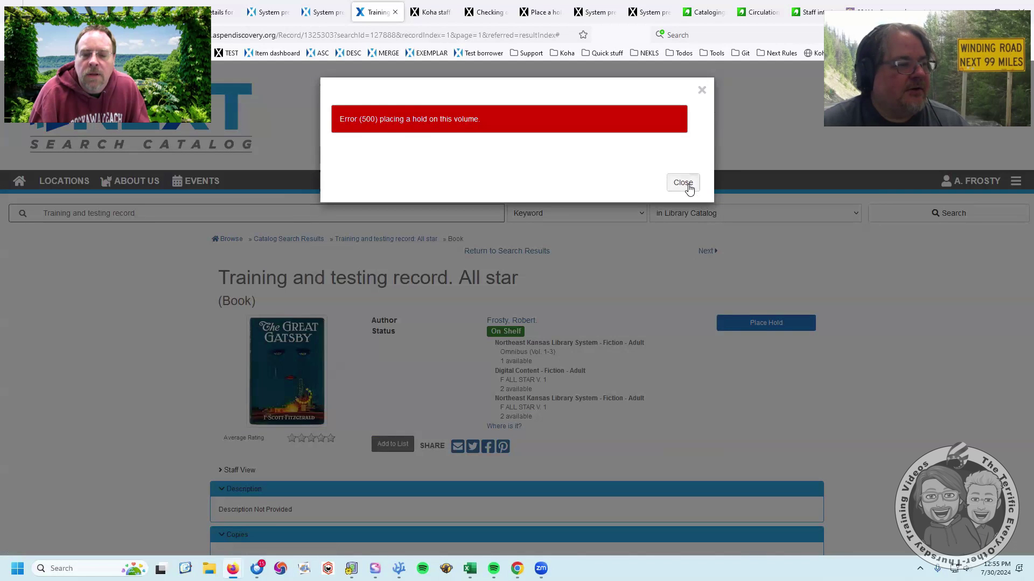
pyautogui.click(683, 182)
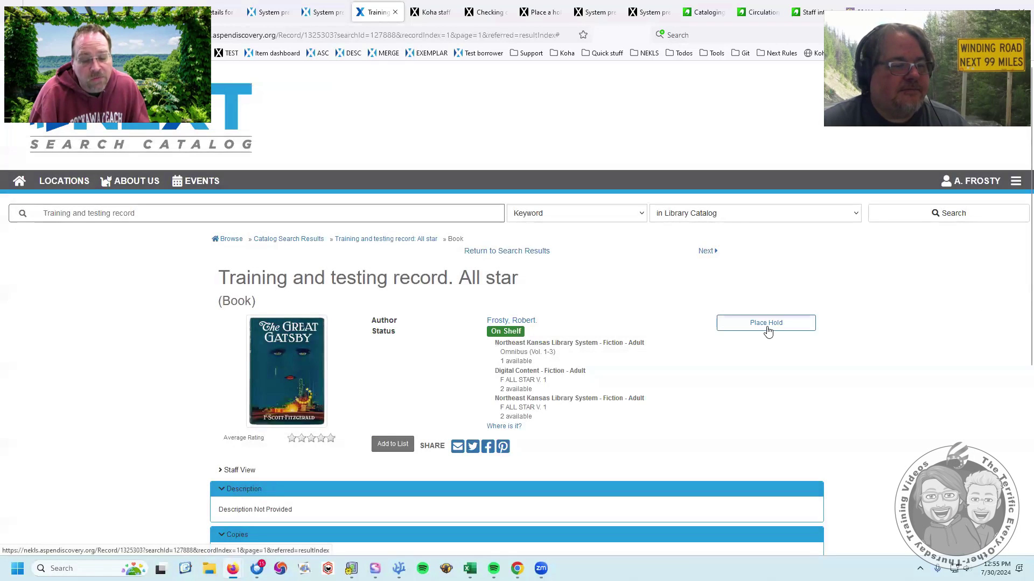
# Reopen the hold dialog and select Volume 1 as the volume to hold
pyautogui.click(766, 326)
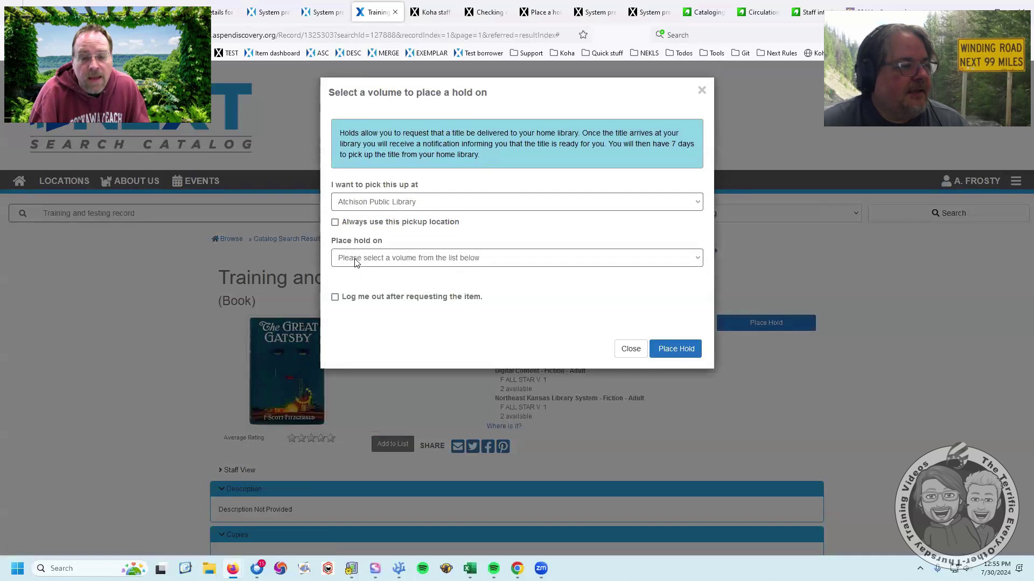
pyautogui.click(355, 263)
pyautogui.click(347, 304)
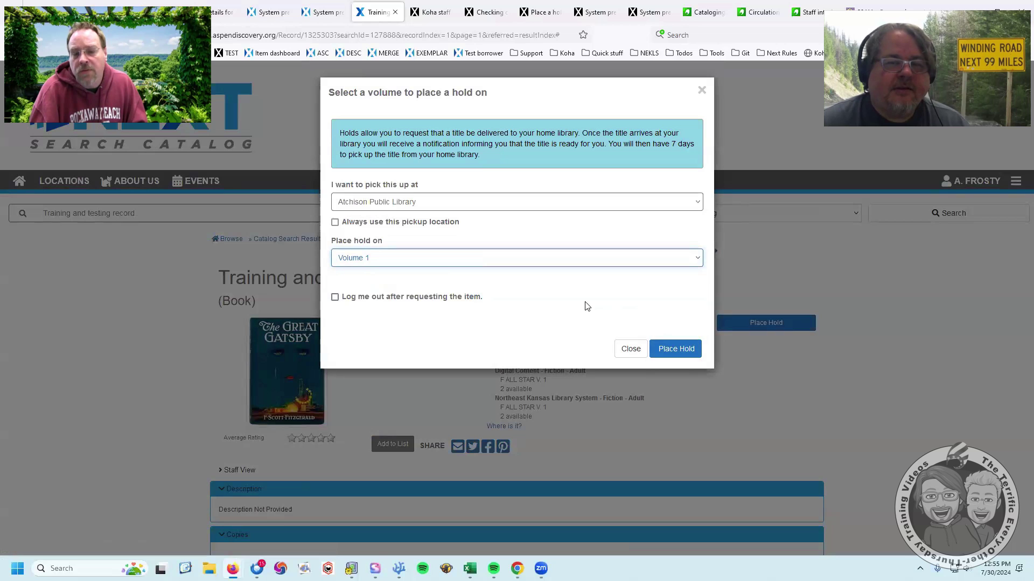
# Close the Aspen dialog, then remove all six Digital Content other-holdings items from their Koha item groups
pyautogui.click(630, 348)
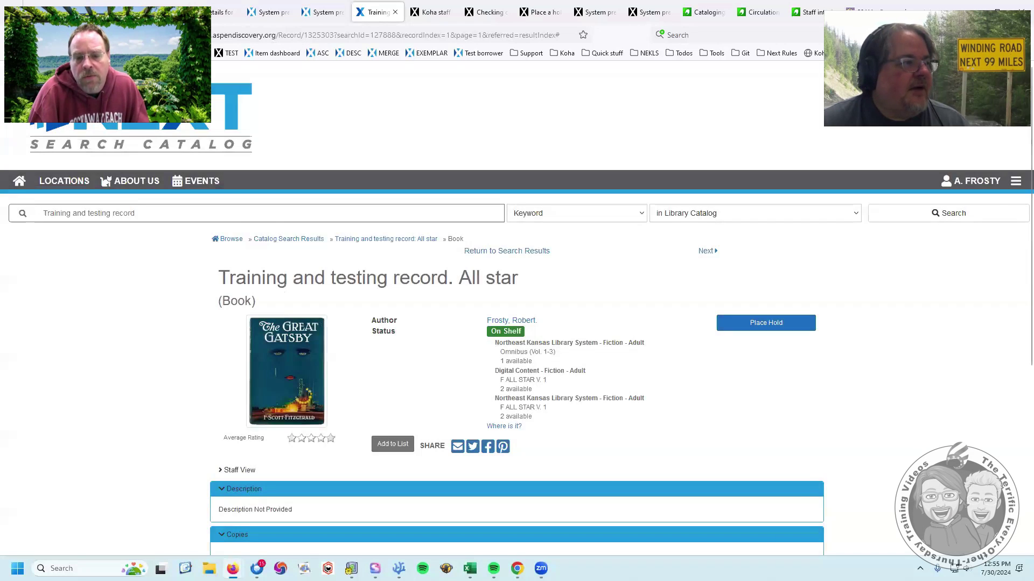
pyautogui.click(218, 12)
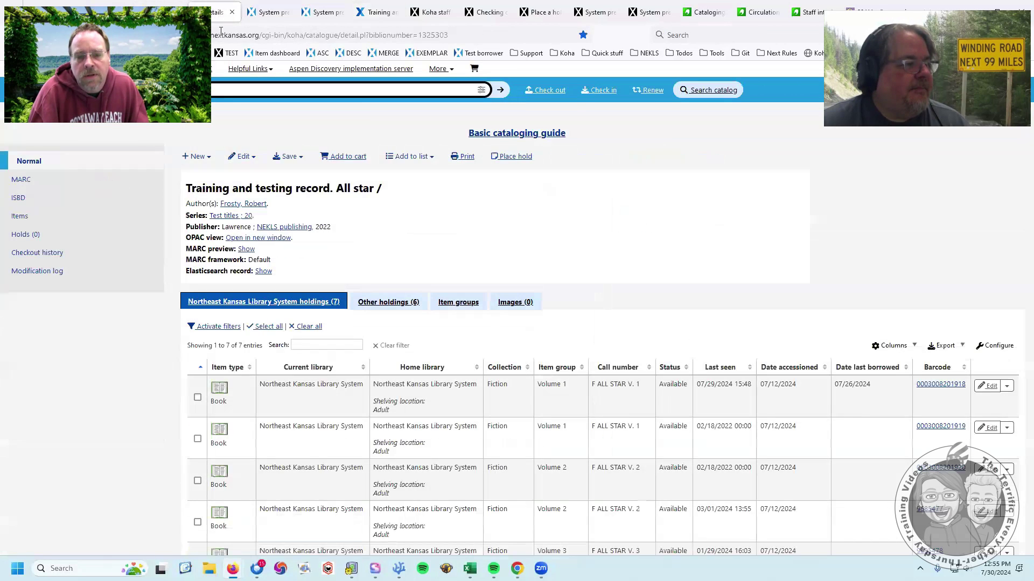
pyautogui.scroll(-5, 245, 292)
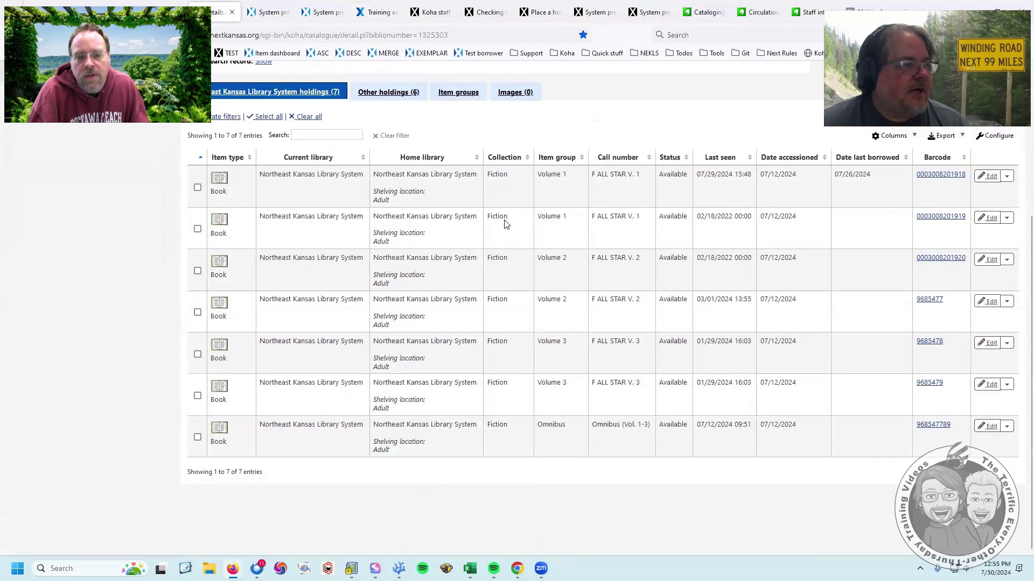
pyautogui.click(382, 97)
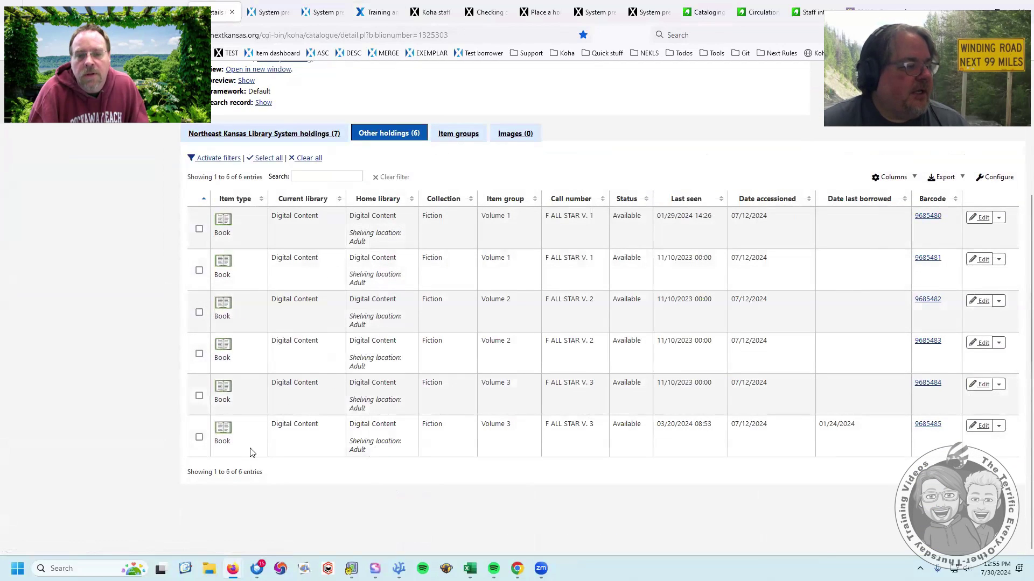
pyautogui.click(199, 437)
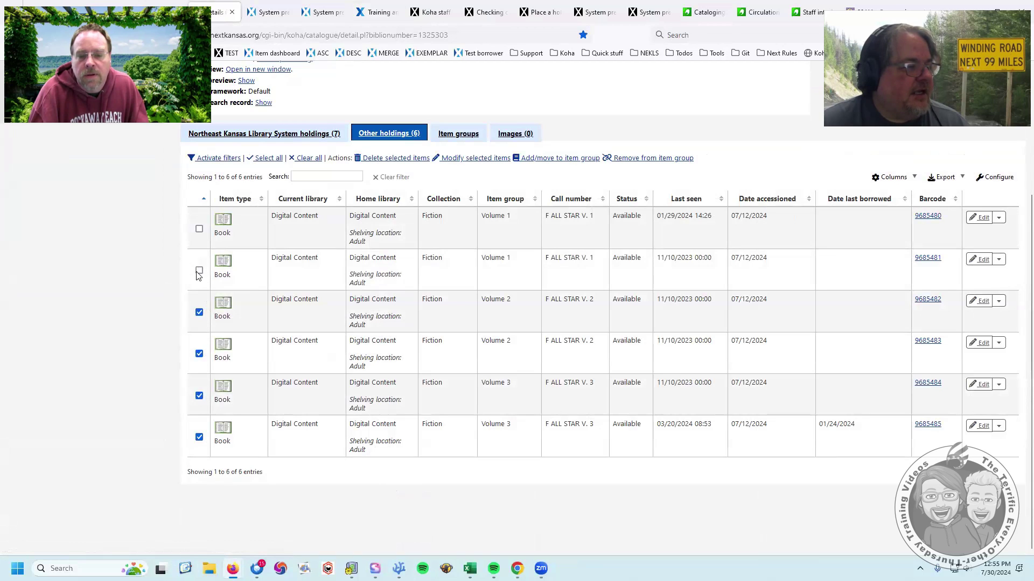
pyautogui.click(199, 229)
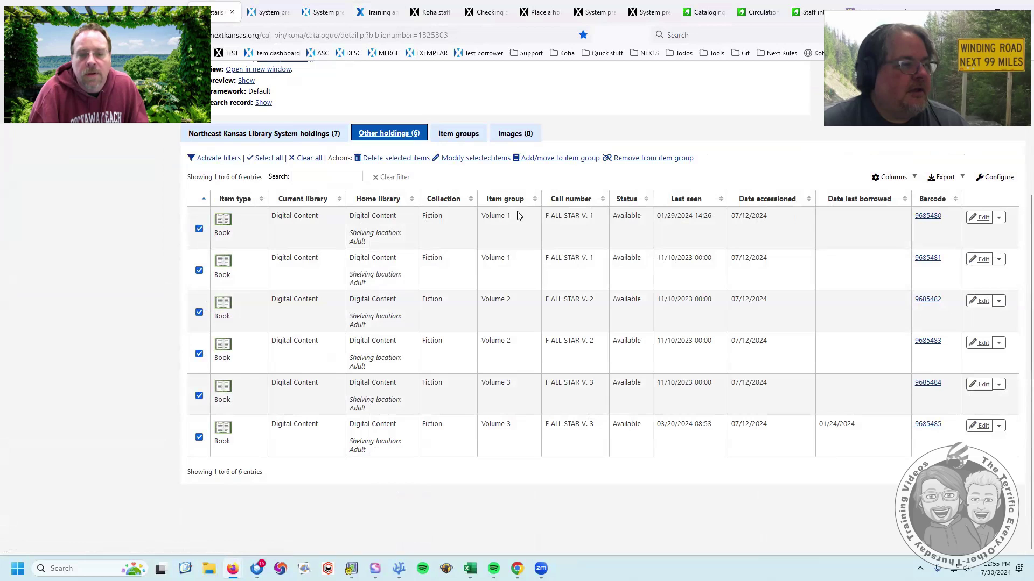
pyautogui.click(652, 157)
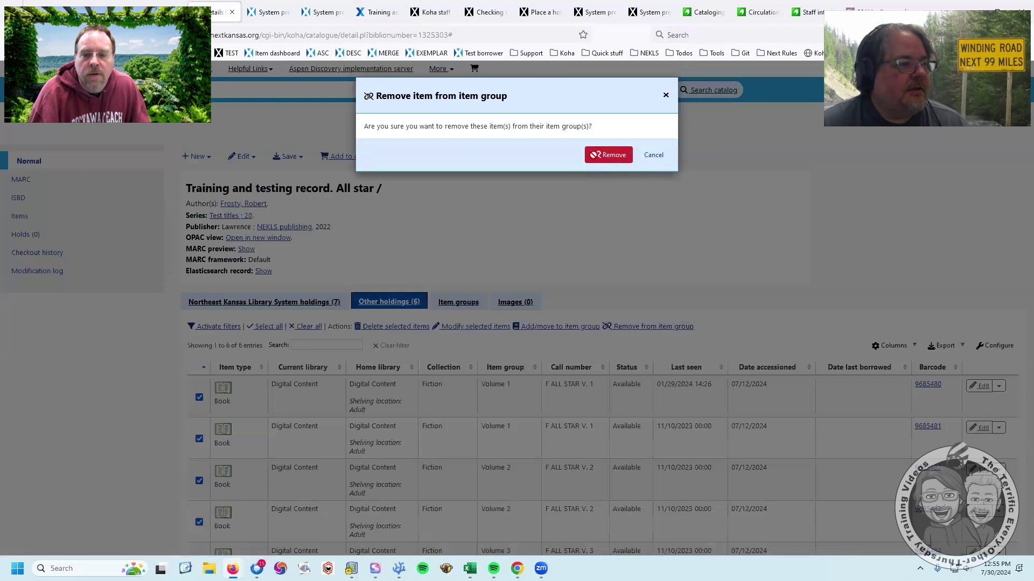
pyautogui.click(600, 141)
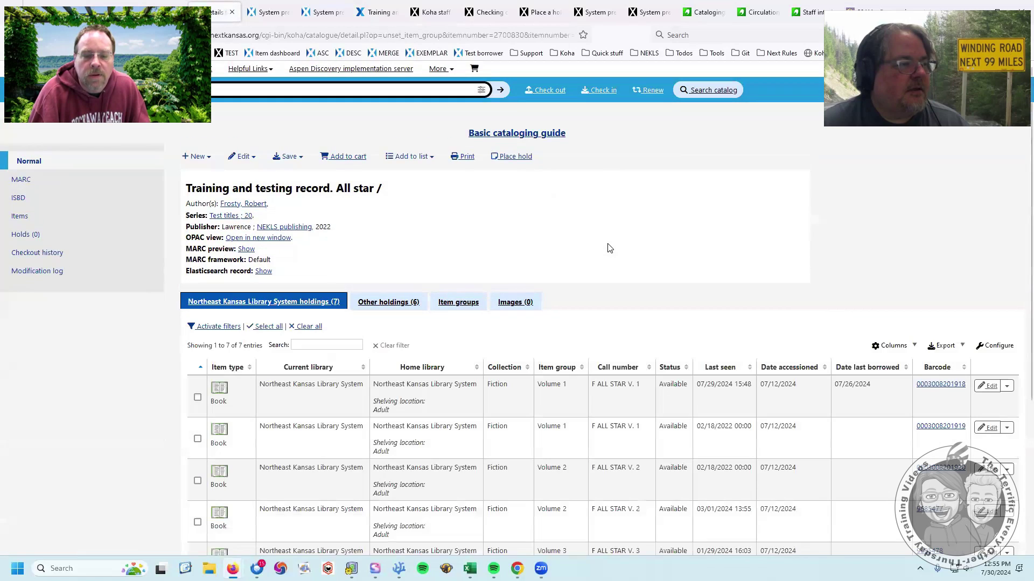
# Open the All star record's hold dialog in Aspen, review its volume list, and close it
pyautogui.click(372, 14)
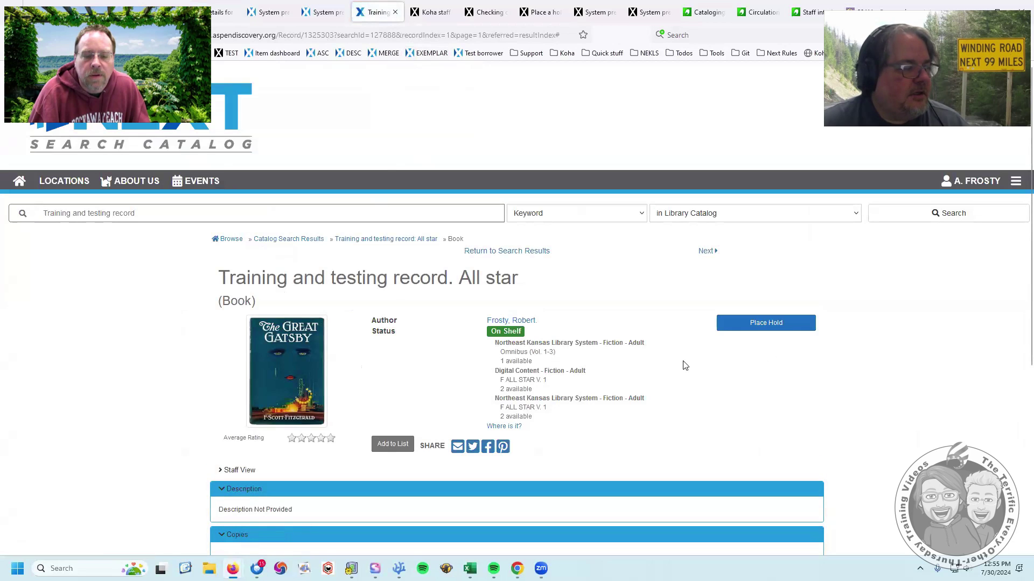
pyautogui.click(766, 326)
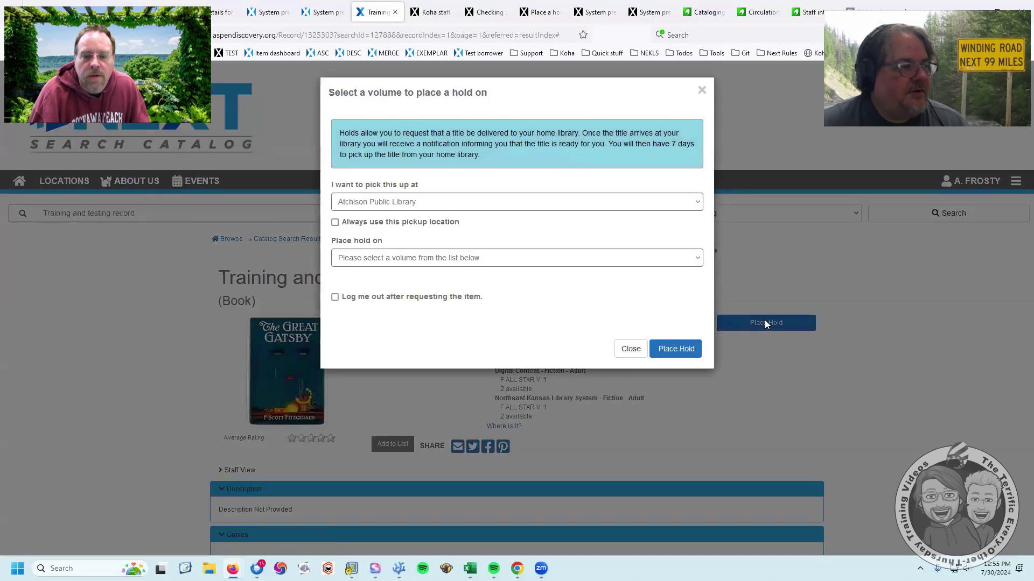
pyautogui.click(453, 260)
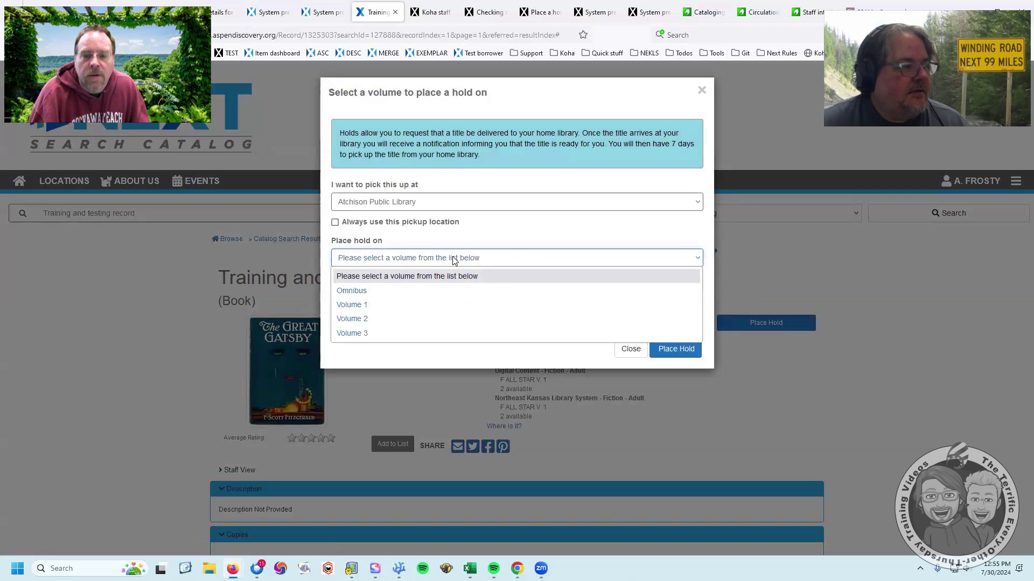
pyautogui.click(454, 260)
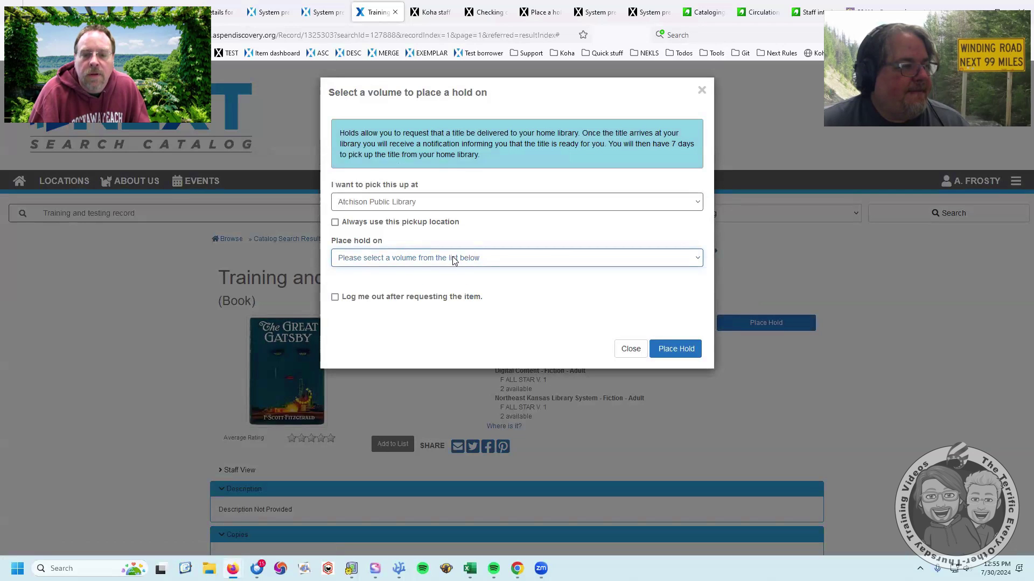
pyautogui.click(629, 349)
# Show all copies of the All star record, labelled by Omnibus and Volumes 1–3
pyautogui.scroll(-4, 259, 353)
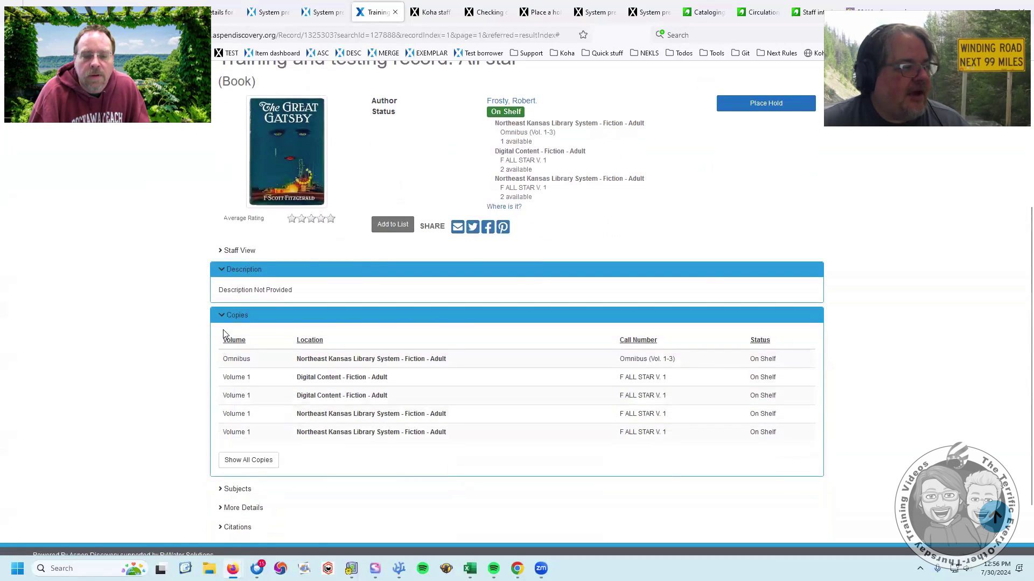
pyautogui.scroll(-2, 180, 346)
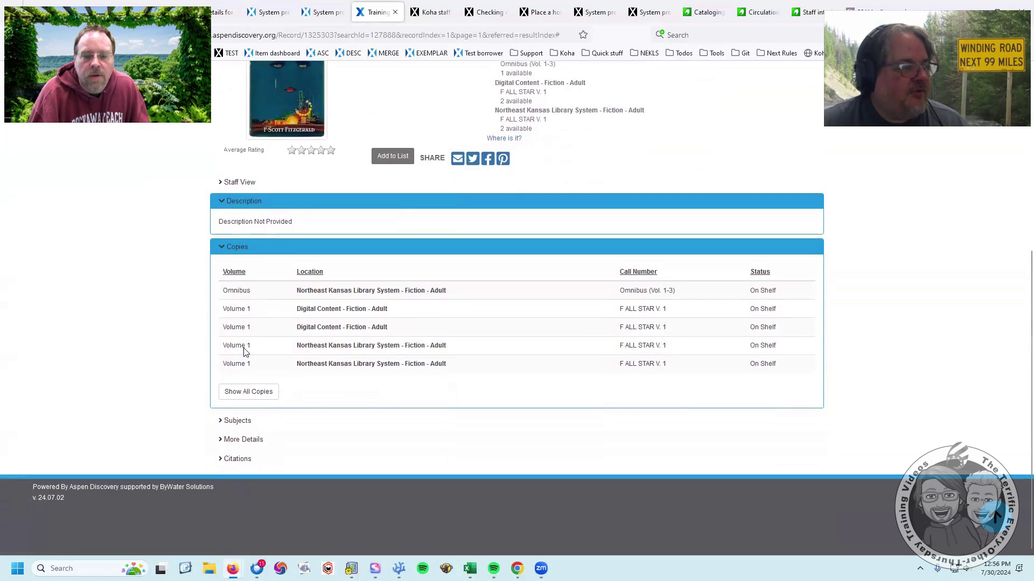
pyautogui.click(248, 394)
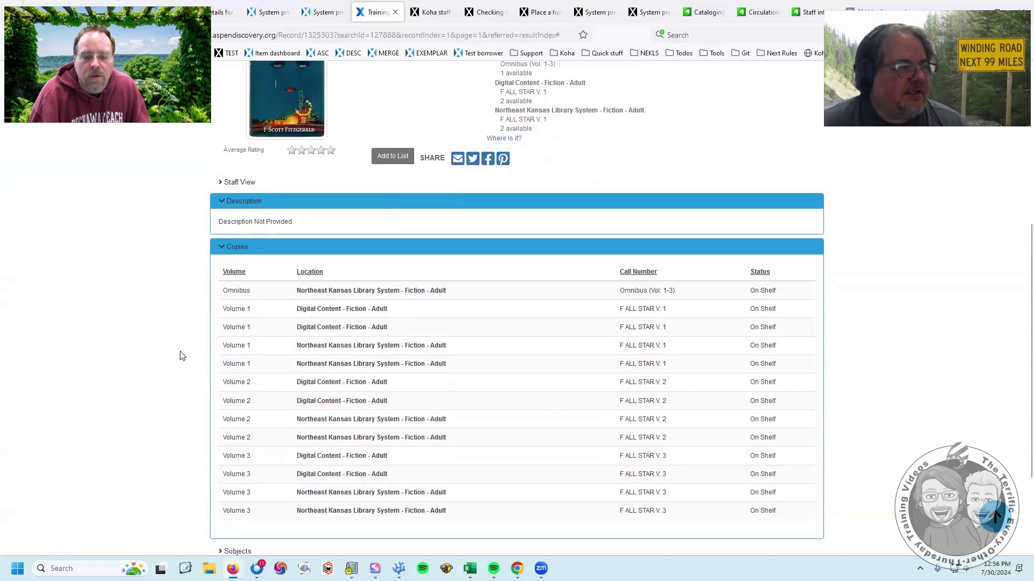
pyautogui.scroll(-2, 182, 356)
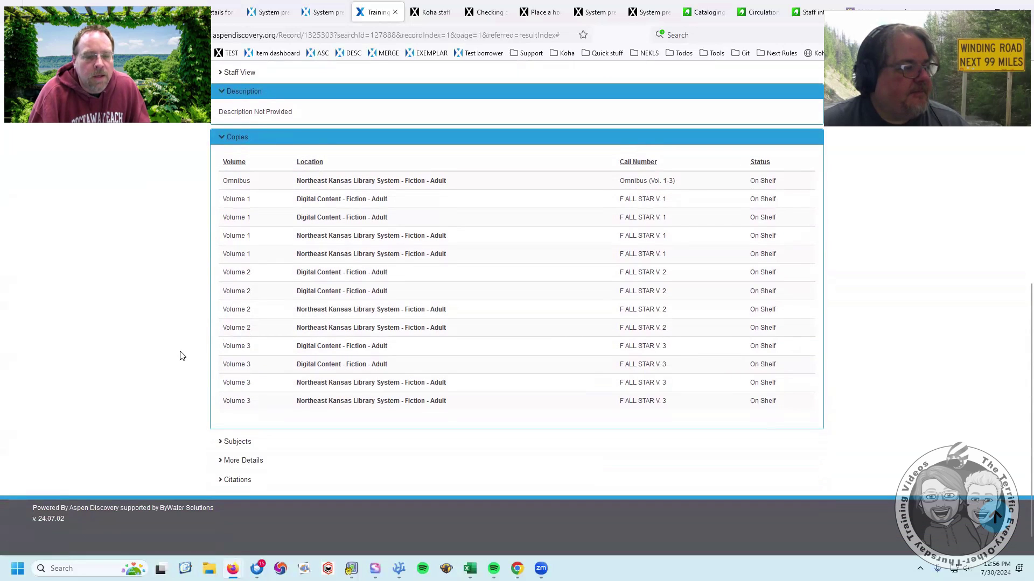
pyautogui.scroll(-1, 525, 355)
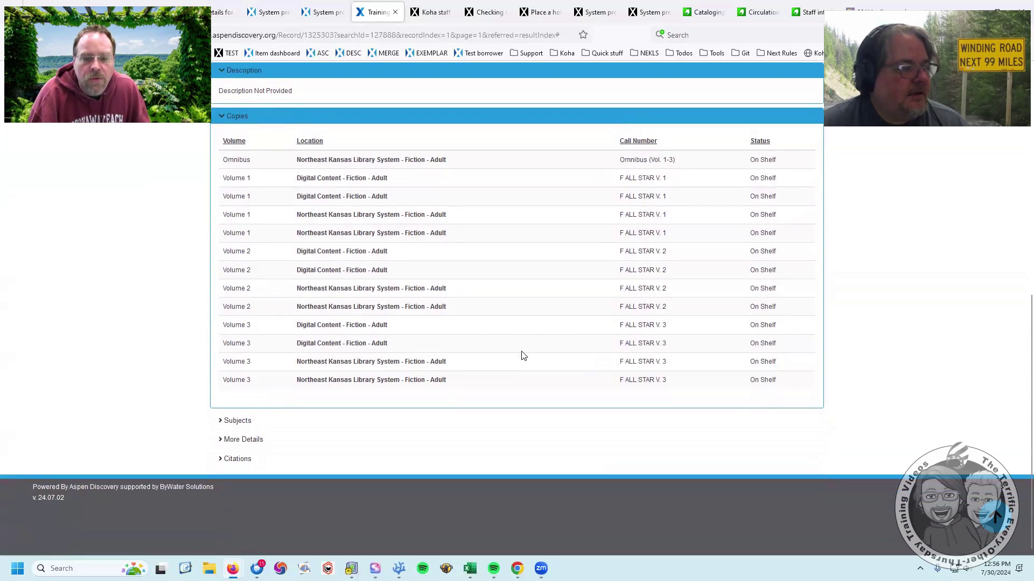
pyautogui.scroll(8, 521, 355)
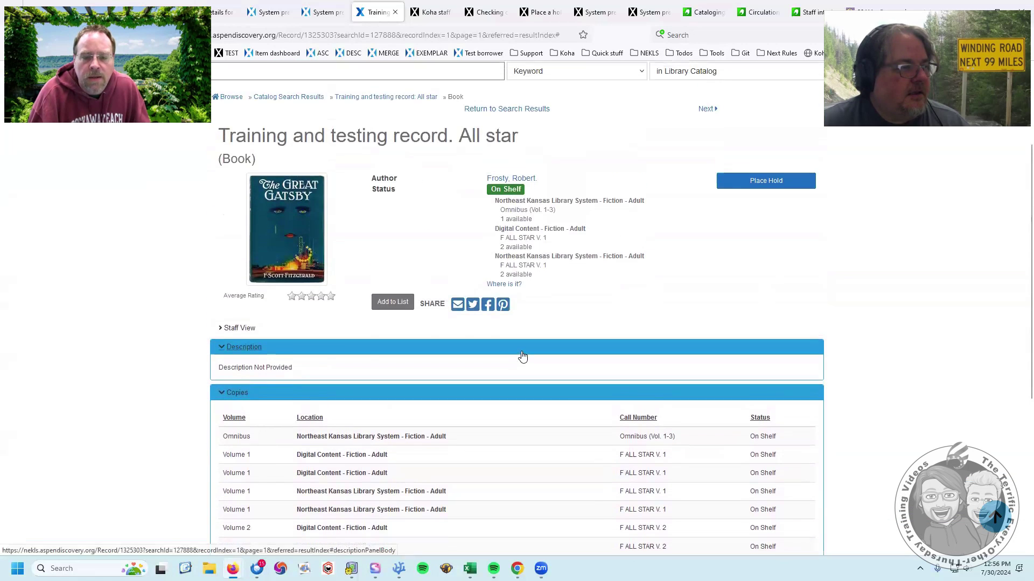
# Submit a hold without choosing a volume and dismiss the resulting error
pyautogui.click(775, 323)
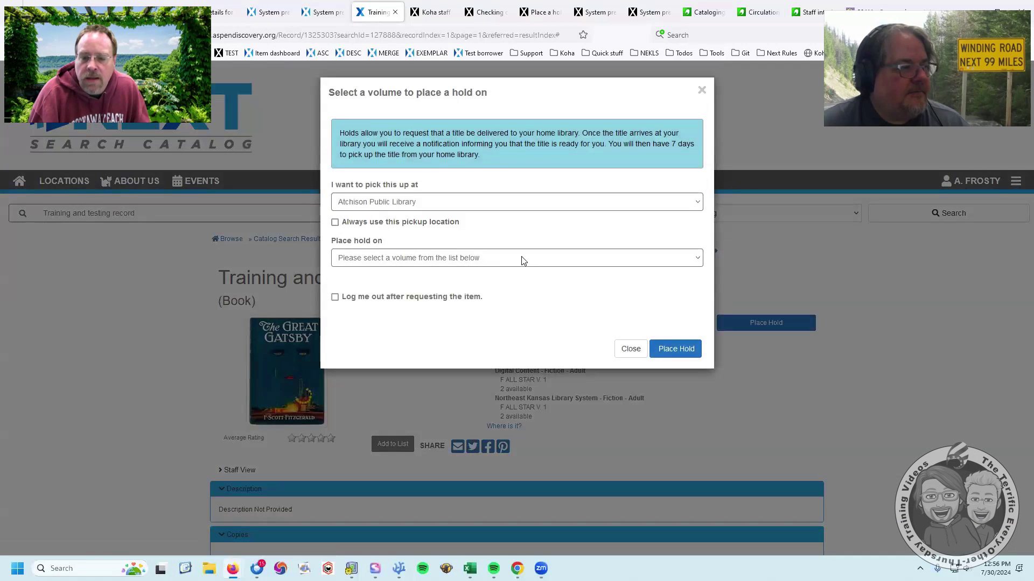
pyautogui.click(669, 355)
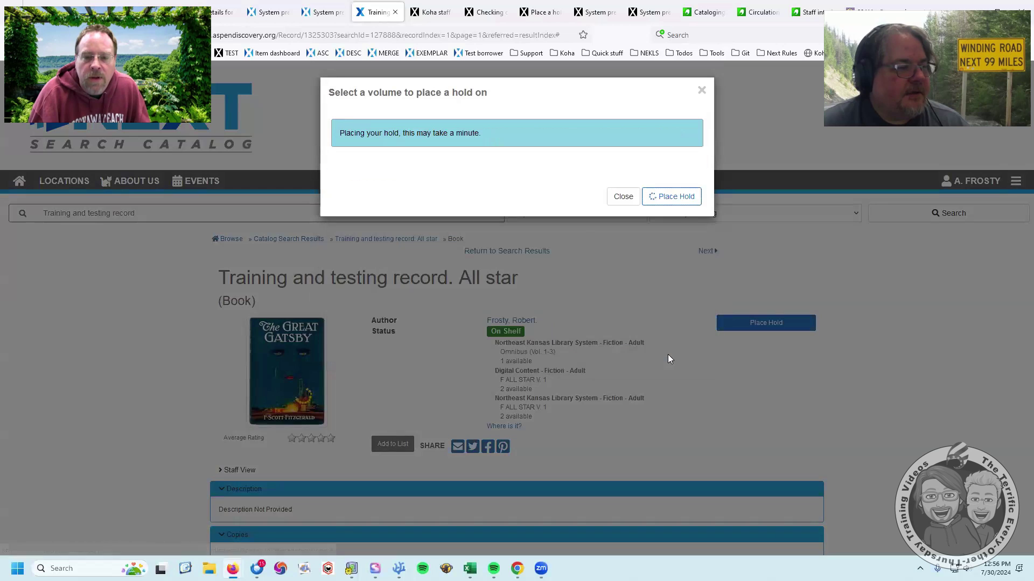
pyautogui.click(682, 183)
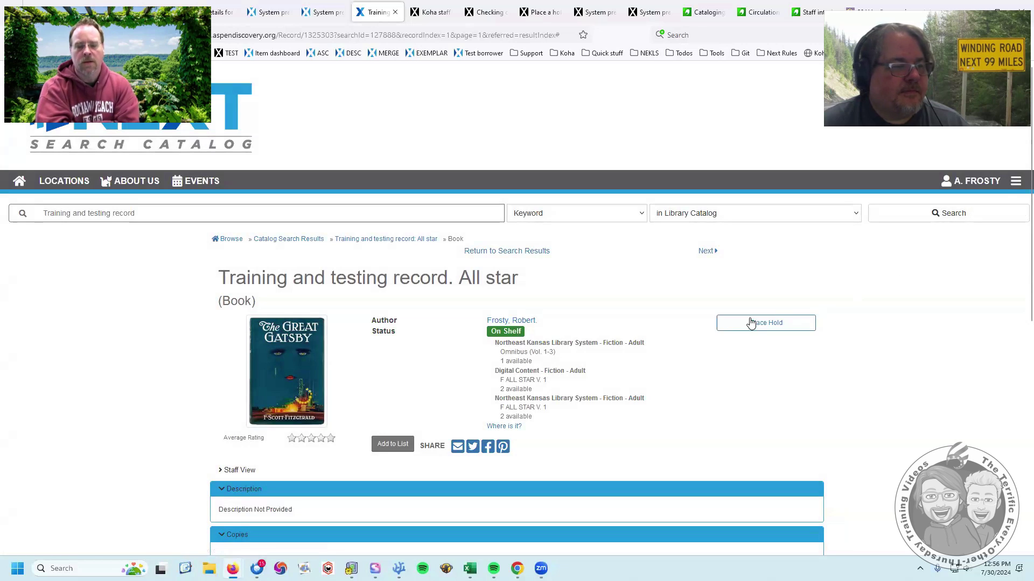
# Rerun the Aspen catalog search and open the Volume 13 music record
pyautogui.tripleClick(138, 214)
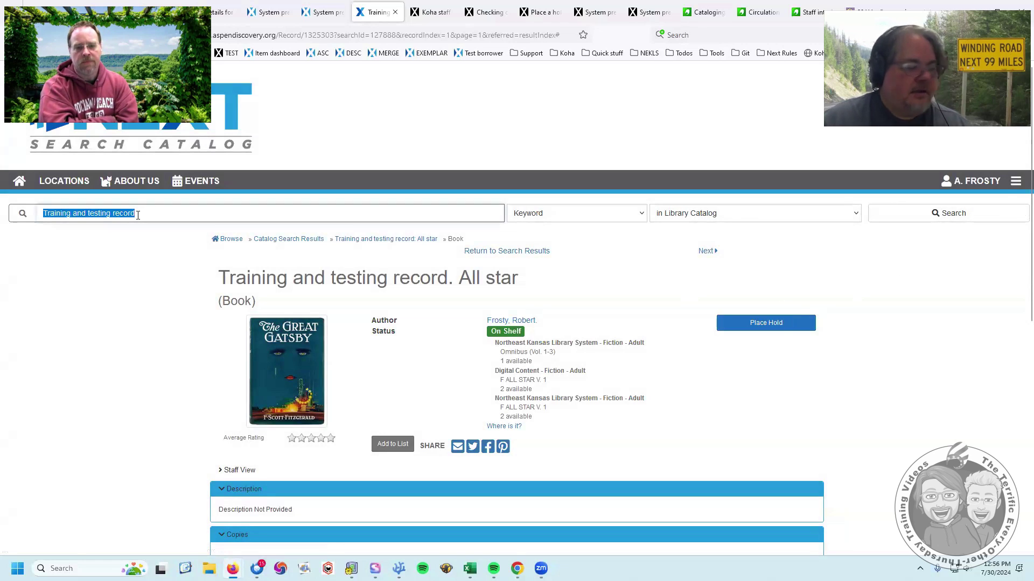
pyautogui.press('Return')
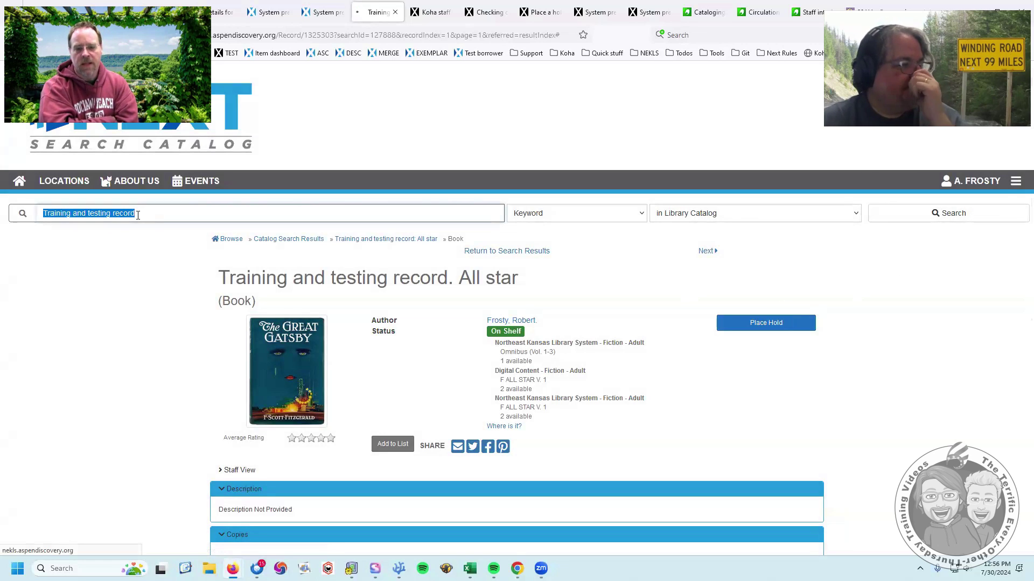
pyautogui.scroll(-5, 316, 280)
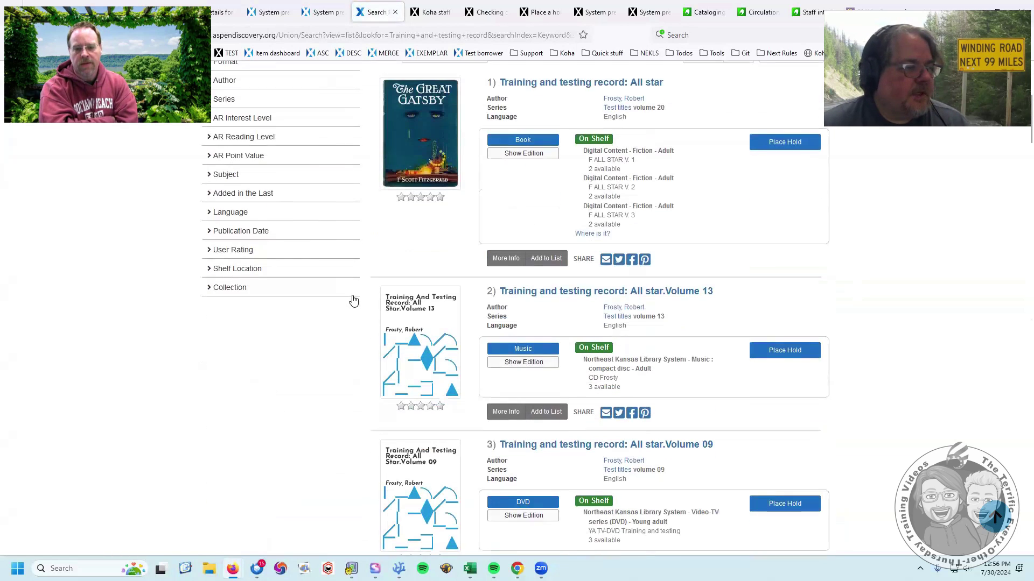
pyautogui.click(524, 291)
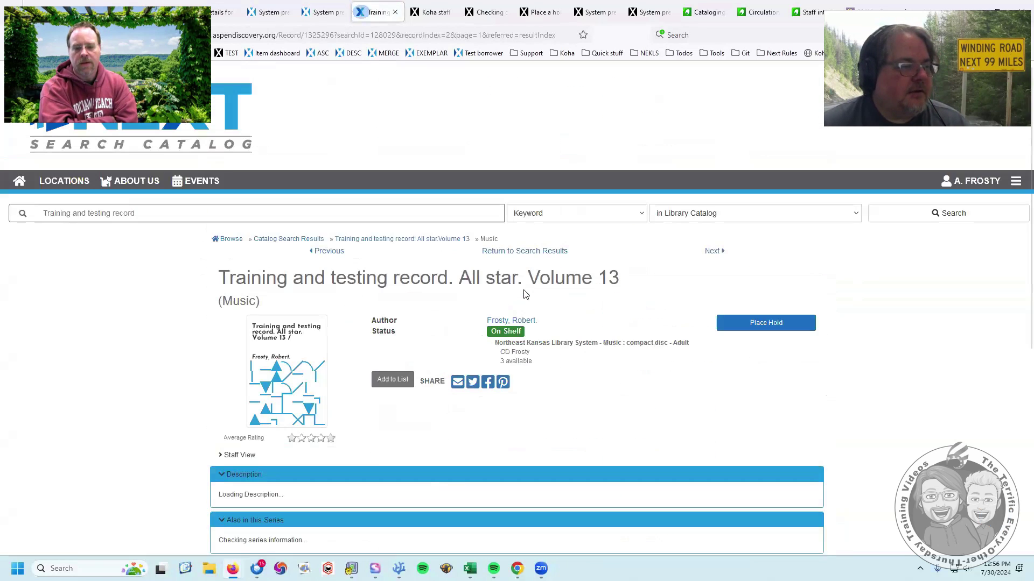
# Place a hold on Volume 13 after cancelling a first attempt, then close the confirmation
pyautogui.click(771, 326)
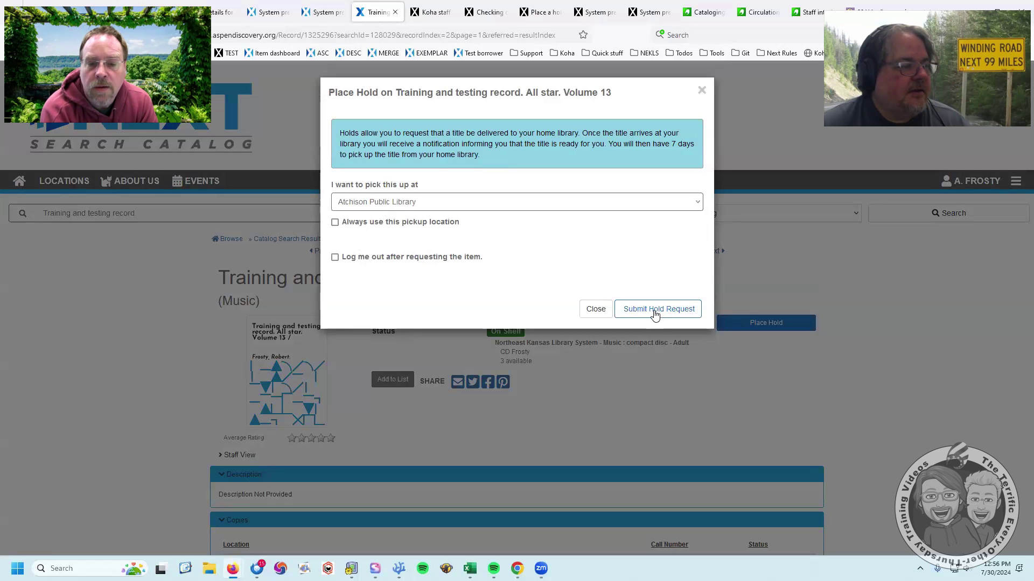
pyautogui.click(181, 326)
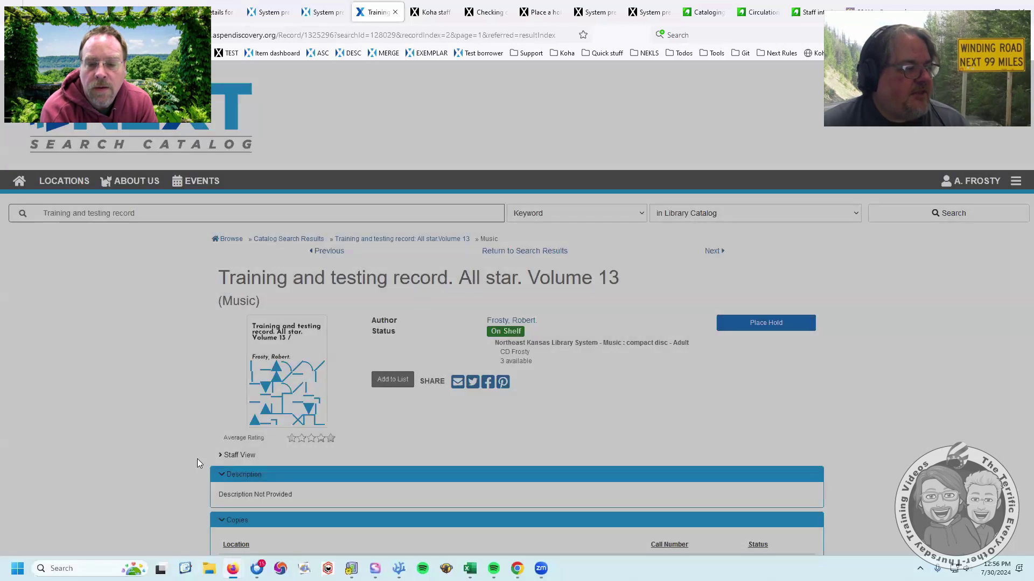
pyautogui.scroll(-4, 177, 449)
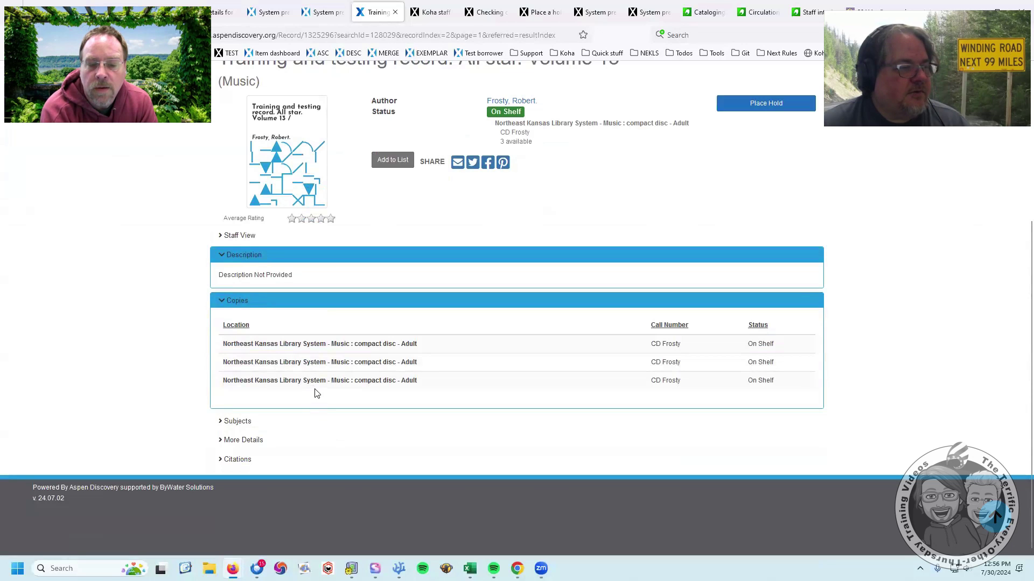
pyautogui.scroll(3, 316, 393)
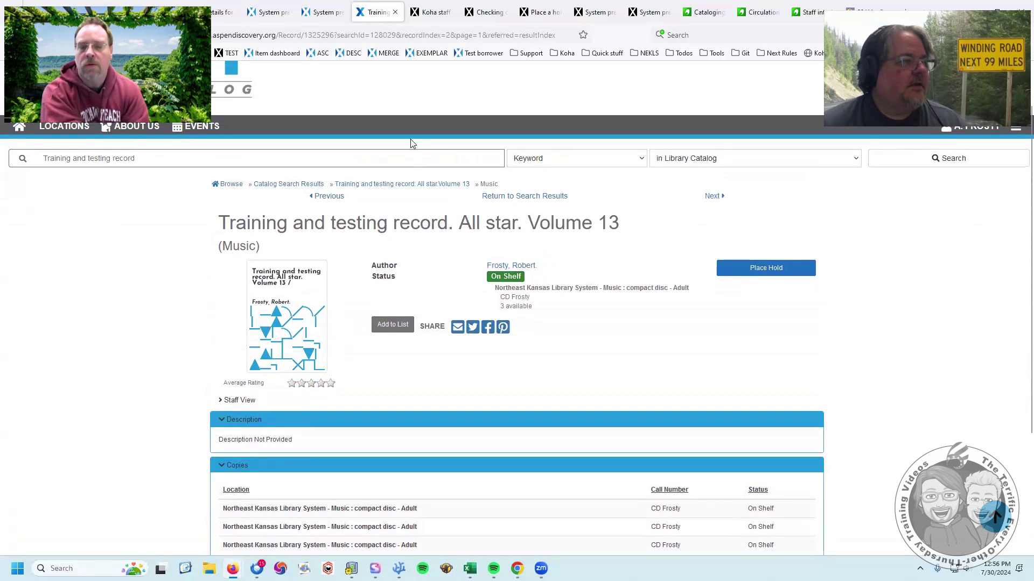
pyautogui.click(745, 267)
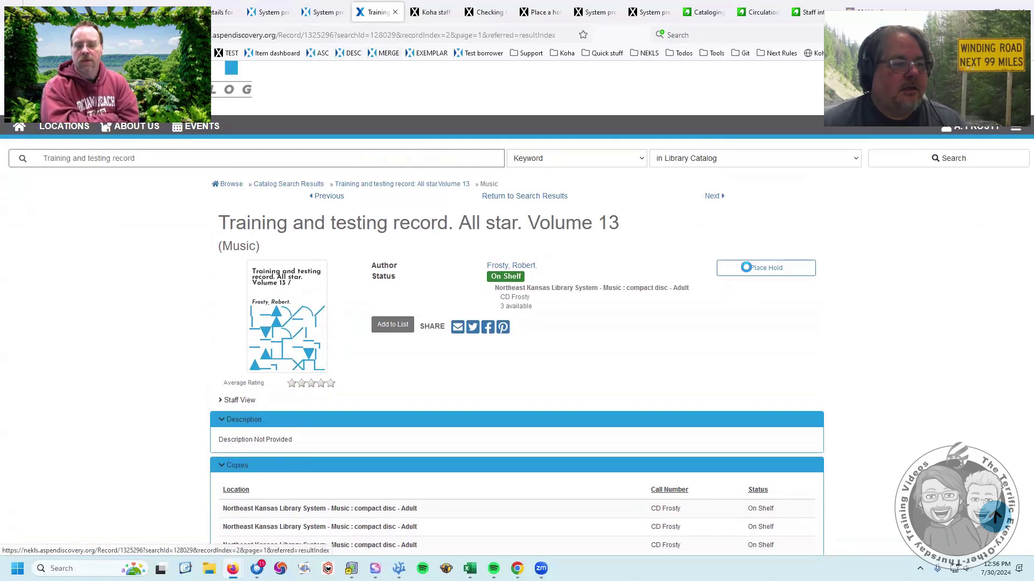
pyautogui.click(663, 307)
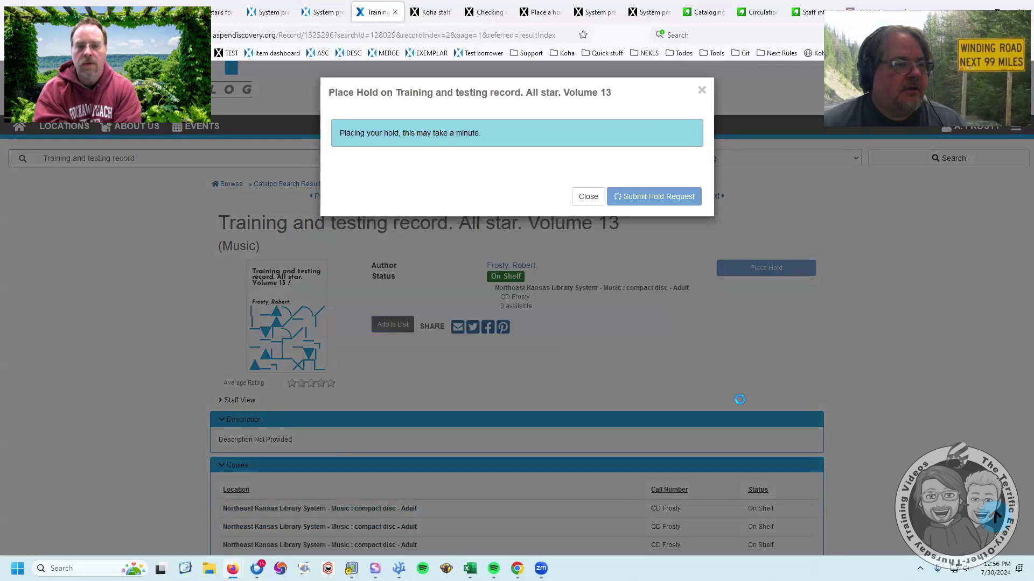
pyautogui.click(683, 246)
# Open the Volume 09 DVD record from the results, review its copies, and return to Koha
pyautogui.hotkey('alt', 'Left')
pyautogui.scroll(-4, 121, 293)
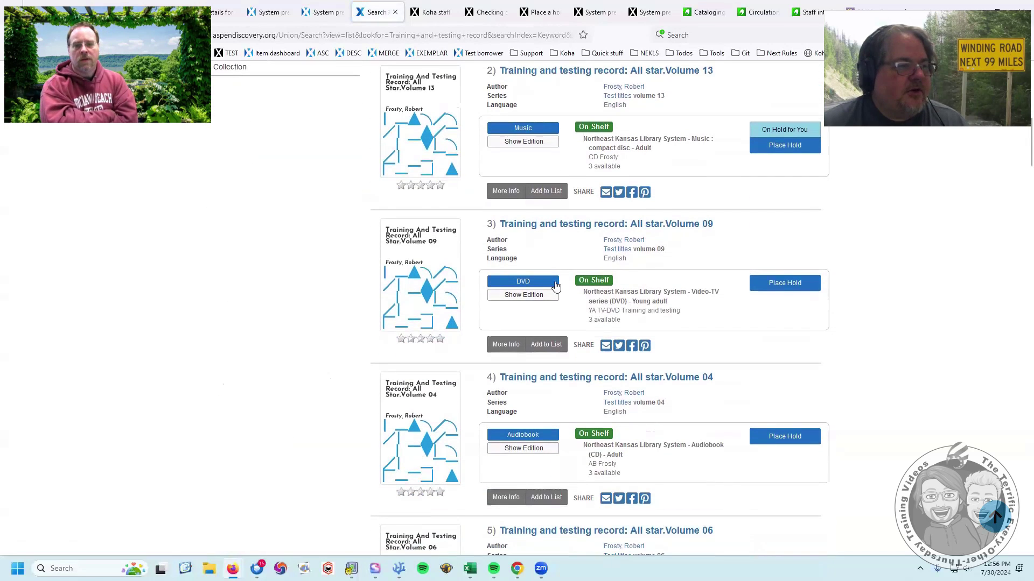
pyautogui.moveTo(716, 225); pyautogui.dragTo(503, 237)
pyautogui.click(516, 231)
pyautogui.scroll(-4, 201, 422)
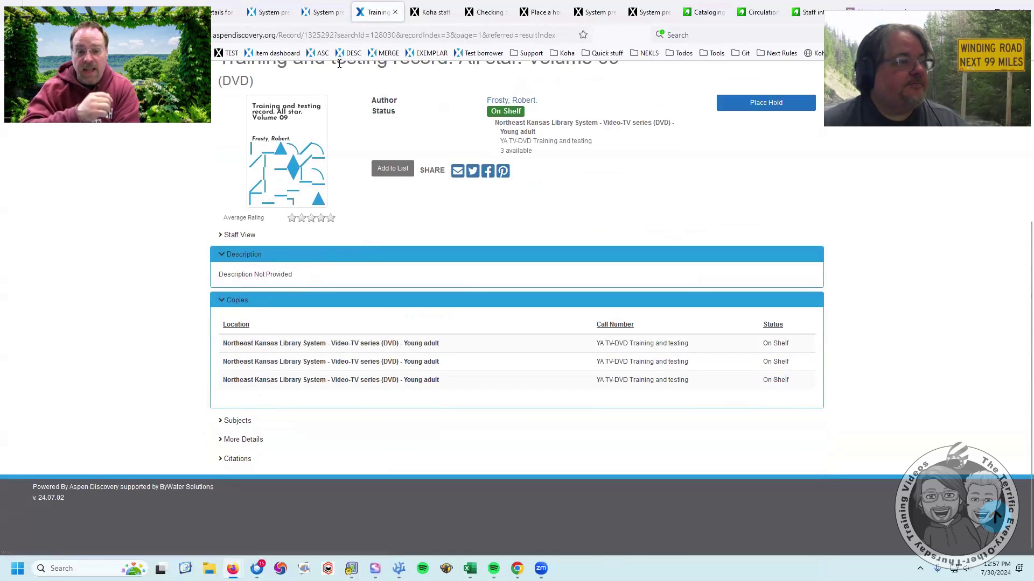
pyautogui.click(322, 11)
pyautogui.click(270, 12)
# Search Koha for the training title, drop 'Volume 09' from the terms, and open the DVD result
pyautogui.click(218, 12)
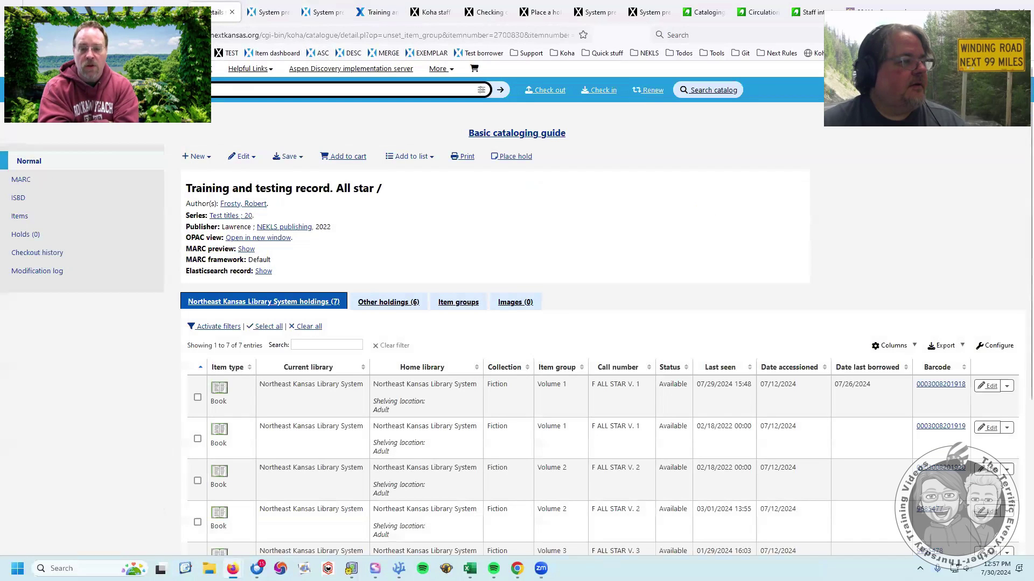
pyautogui.click(719, 90)
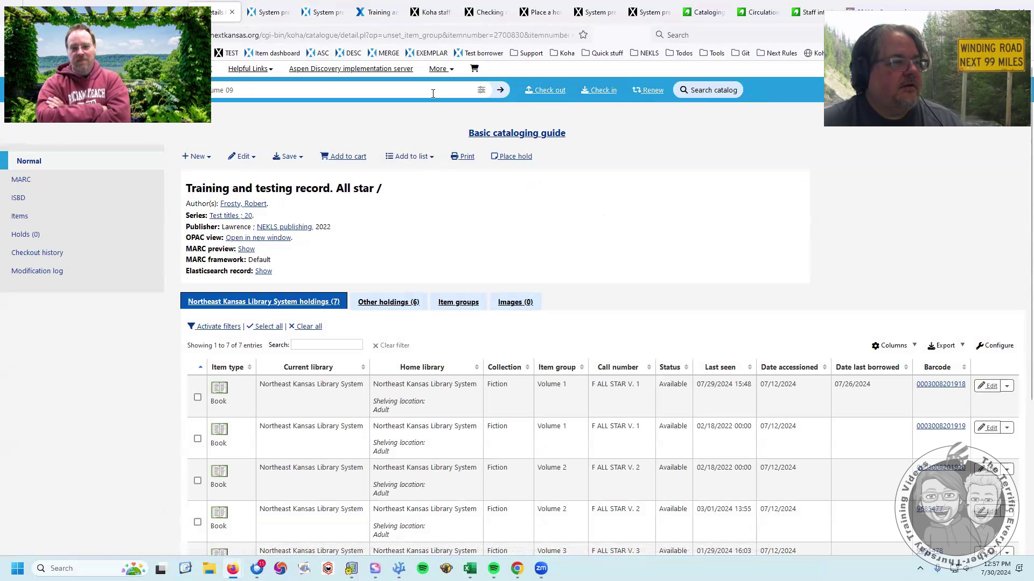
pyautogui.click(500, 90)
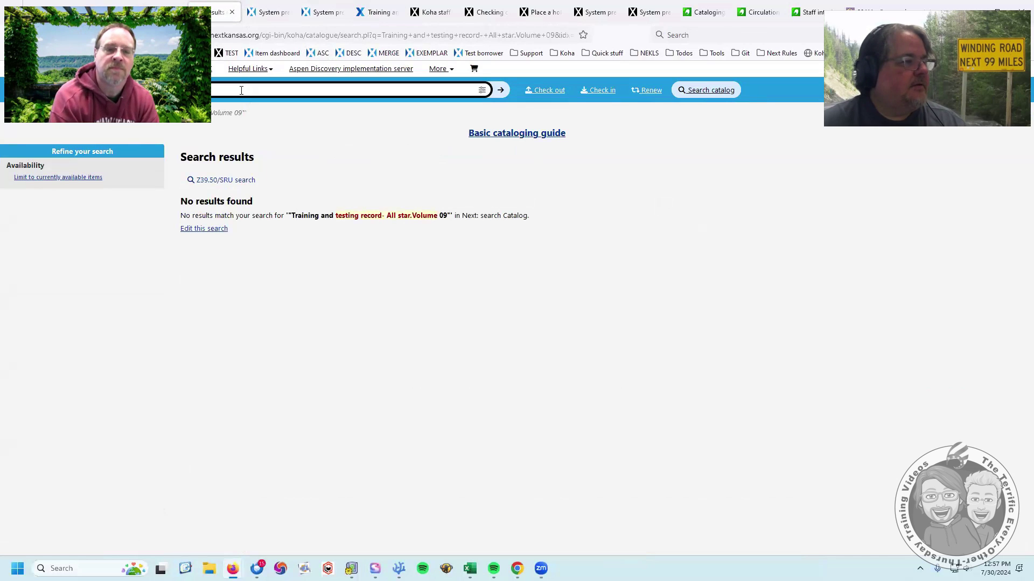
pyautogui.press('BackSpace')
pyautogui.press('BackSpace')
pyautogui.press('BackSpace')
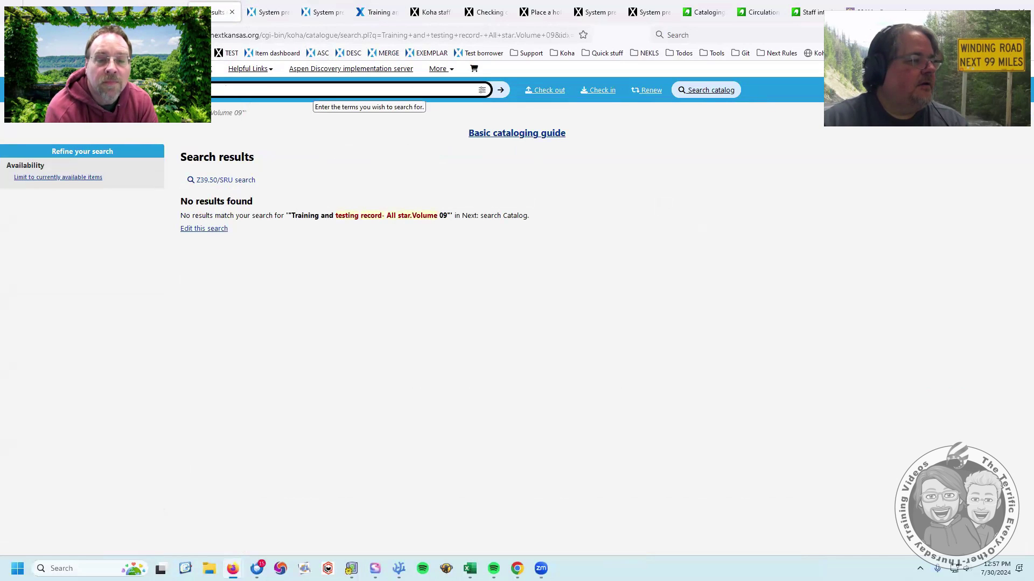
pyautogui.press('Return')
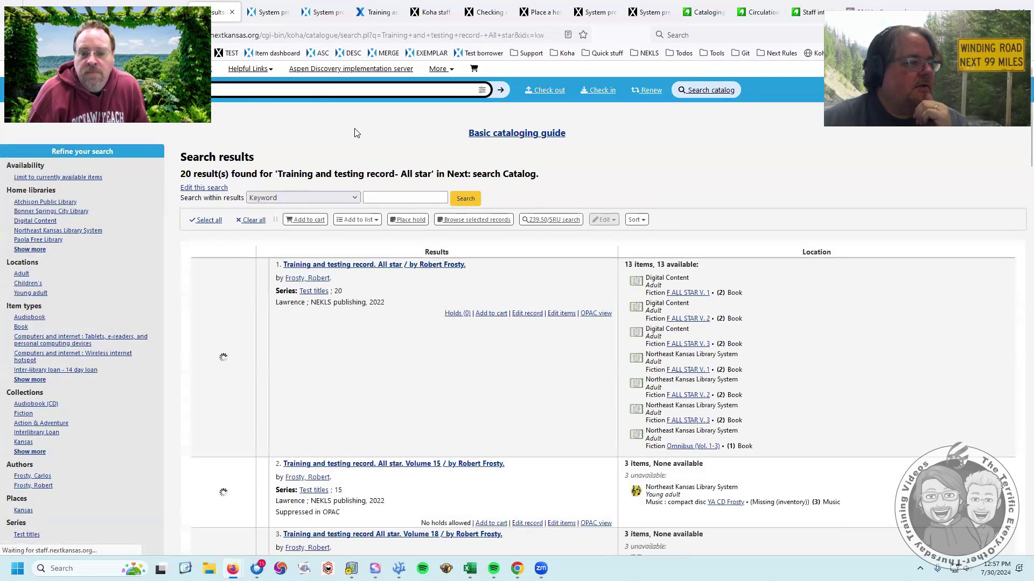
pyautogui.scroll(-8, 468, 300)
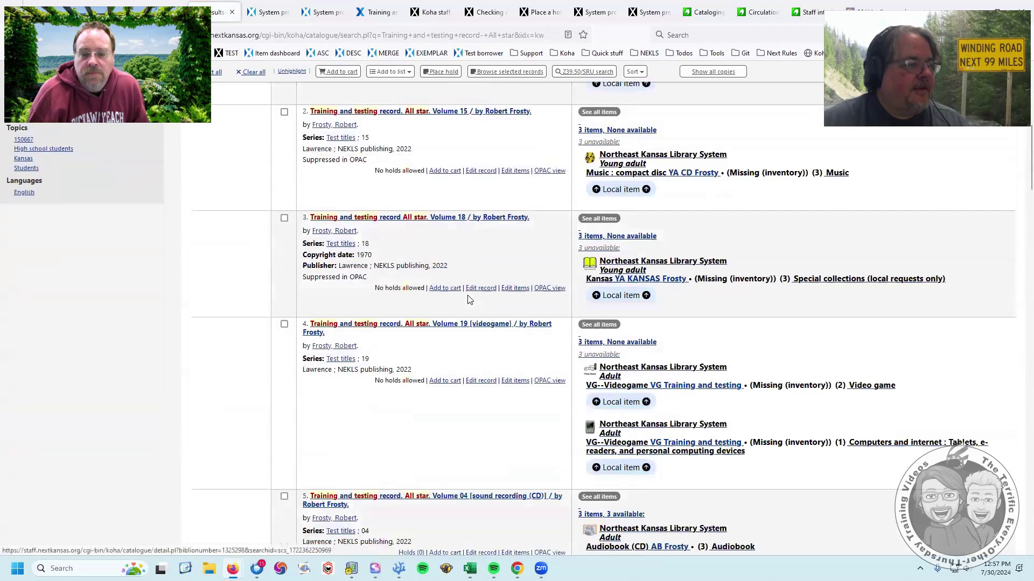
pyautogui.scroll(-5, 469, 300)
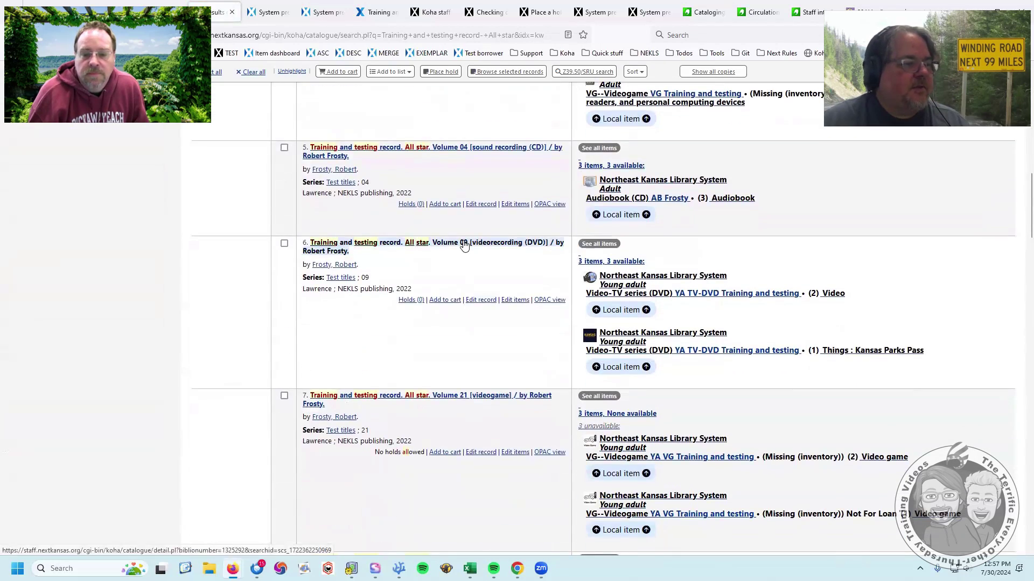
pyautogui.click(464, 244)
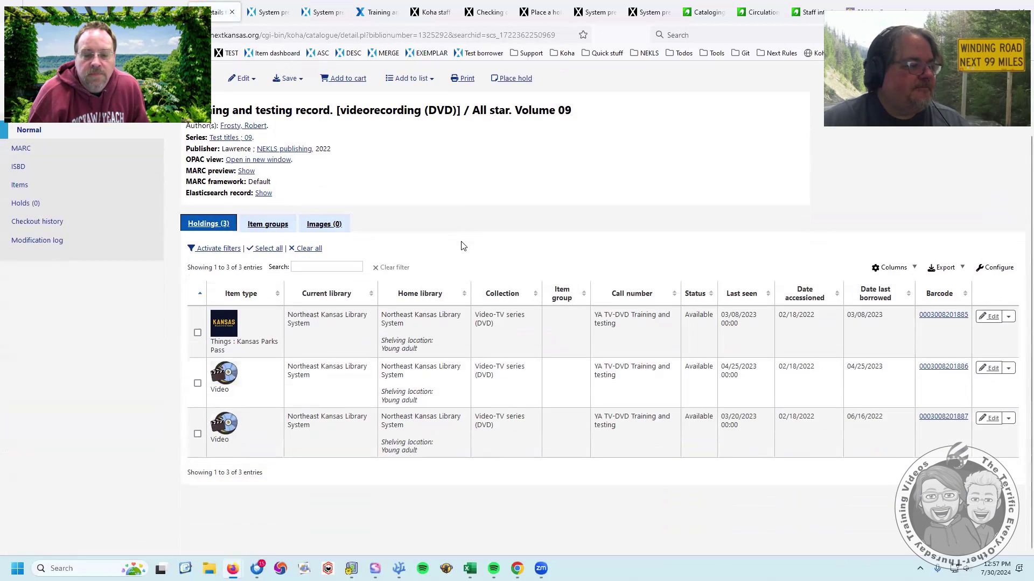
# Create a new item group named 'sample group' on the Volume 09 DVD record
pyautogui.click(267, 223)
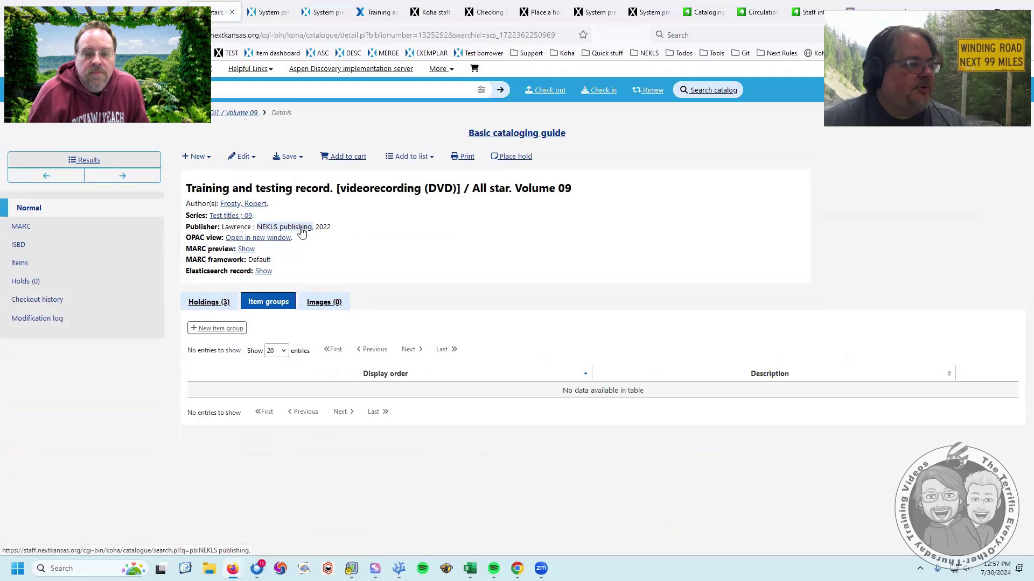
pyautogui.click(231, 329)
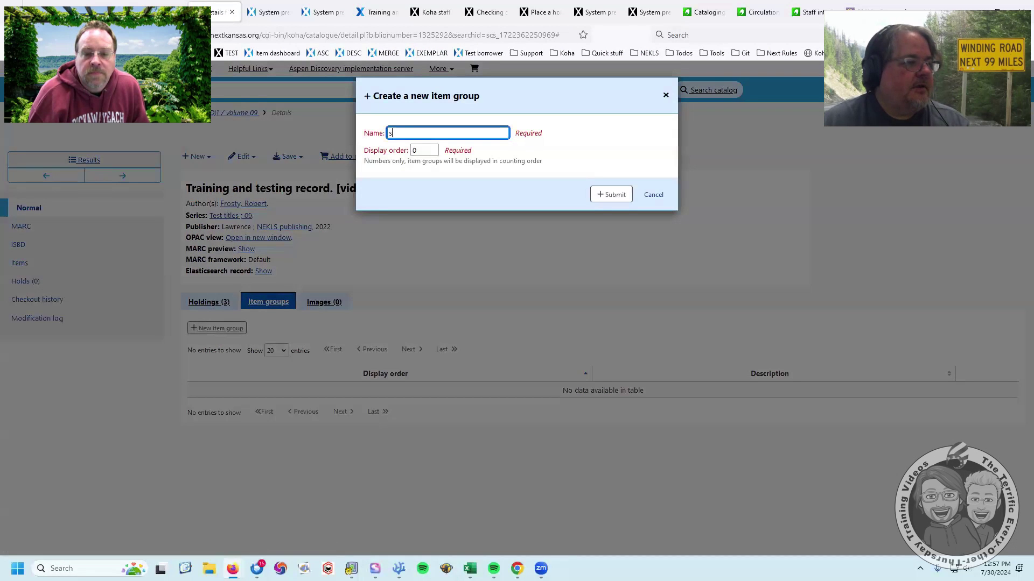
pyautogui.write('sample group')
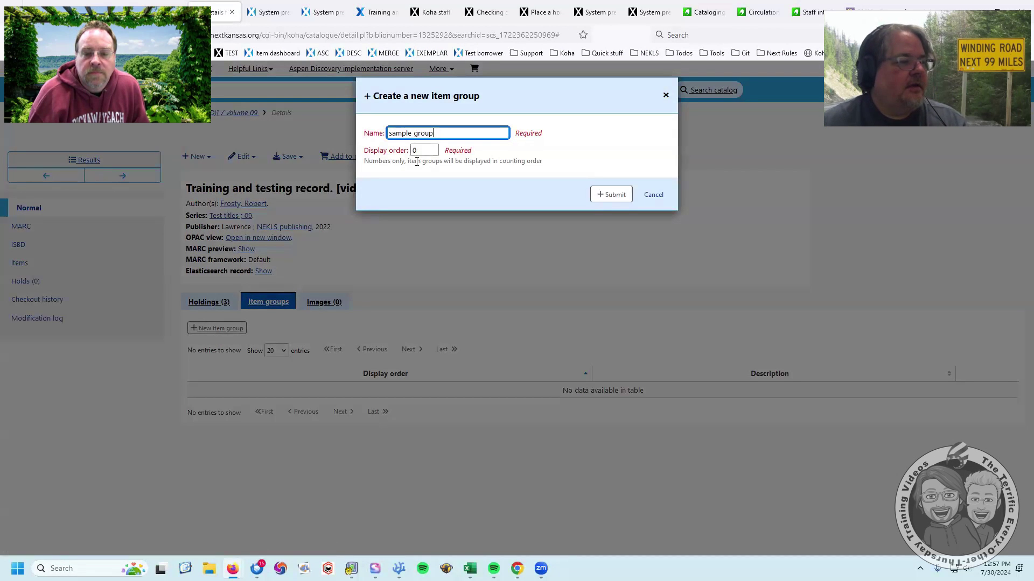
pyautogui.click(392, 152)
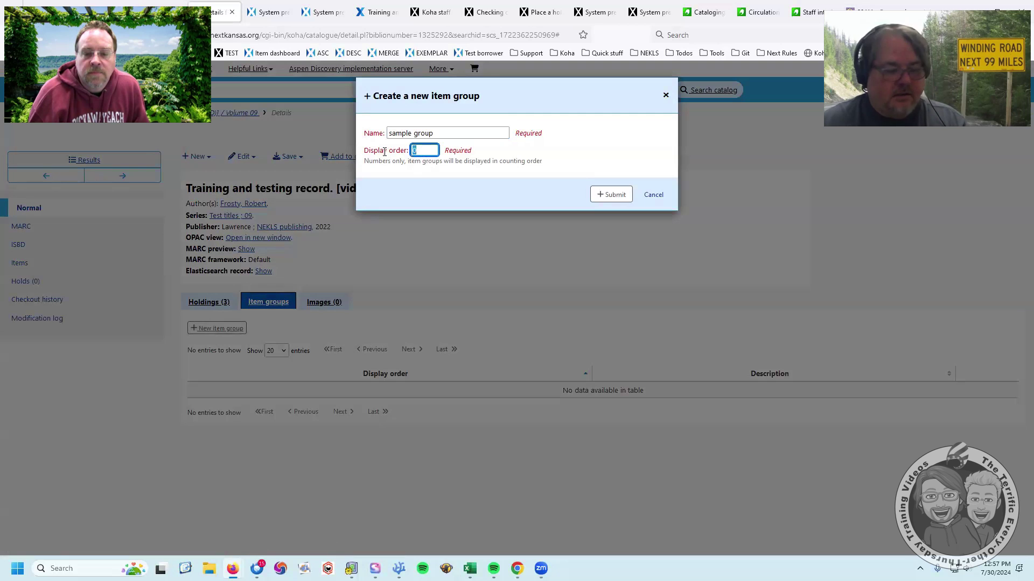
pyautogui.click(614, 194)
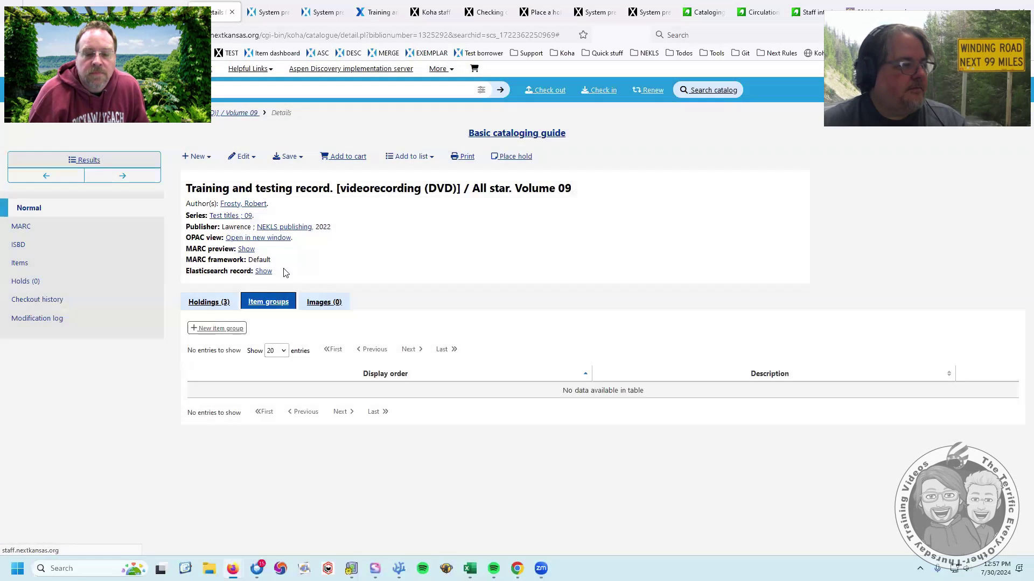
# Move the record's third item into 'sample group'
pyautogui.click(197, 303)
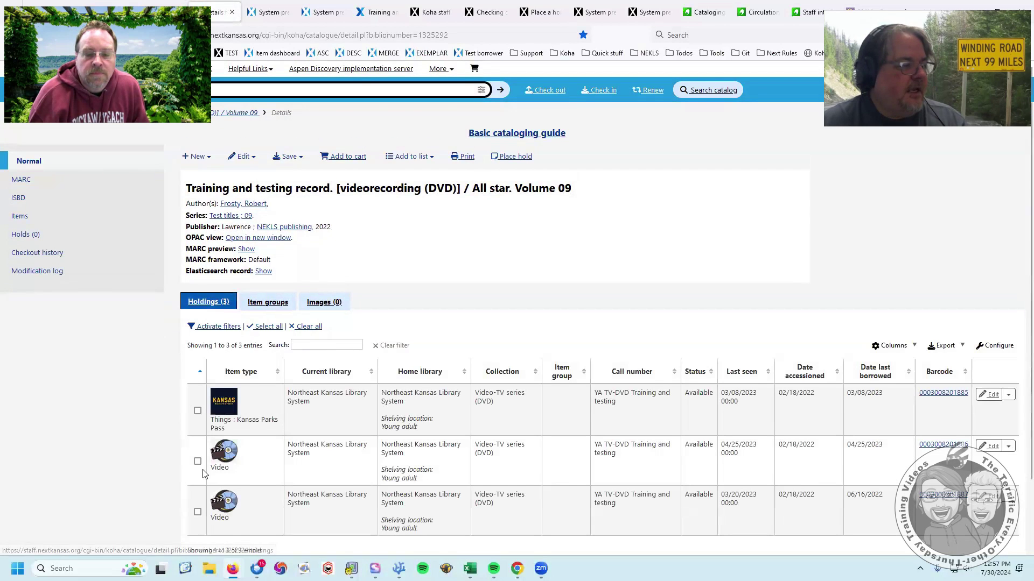
pyautogui.scroll(-2, 202, 432)
pyautogui.click(197, 435)
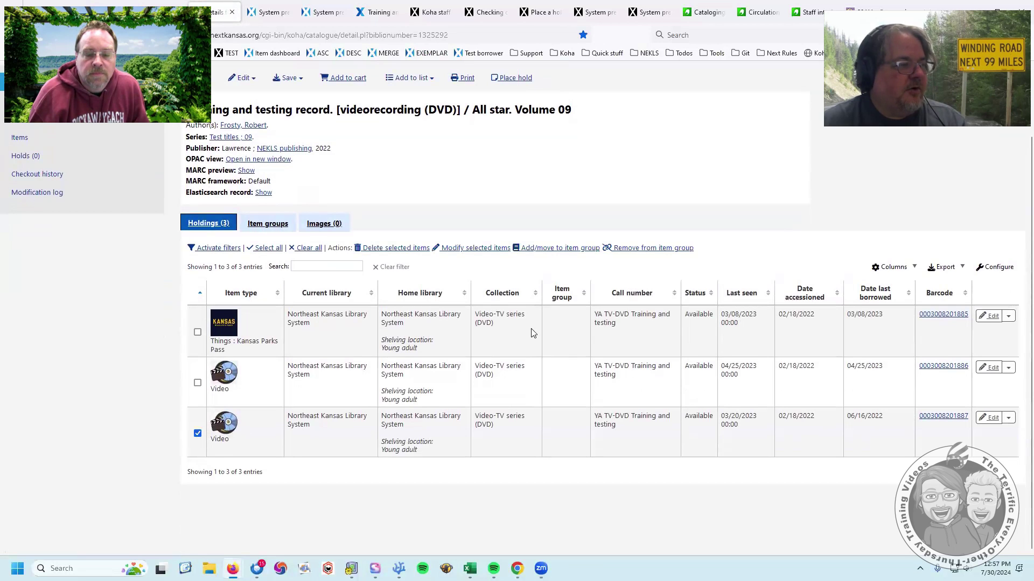
pyautogui.click(581, 247)
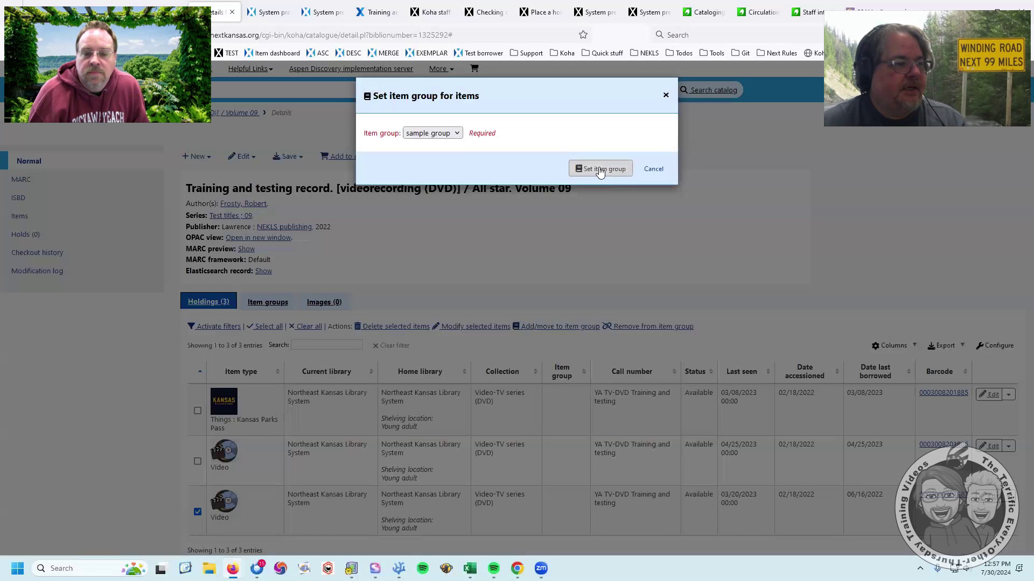
pyautogui.click(598, 168)
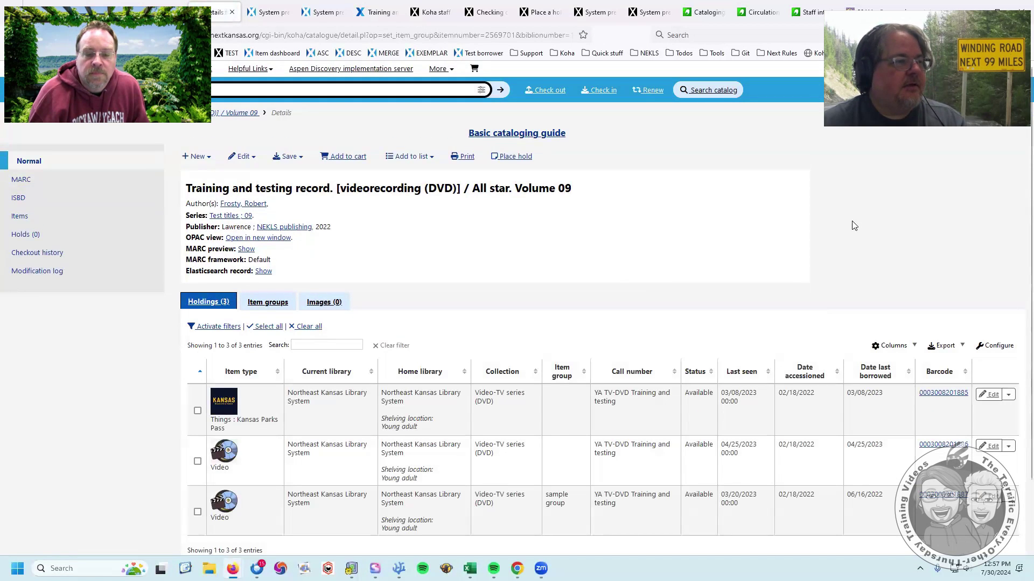
# Reload the Volume 09 DVD page in Aspen, then open and cancel its hold request
pyautogui.click(374, 20)
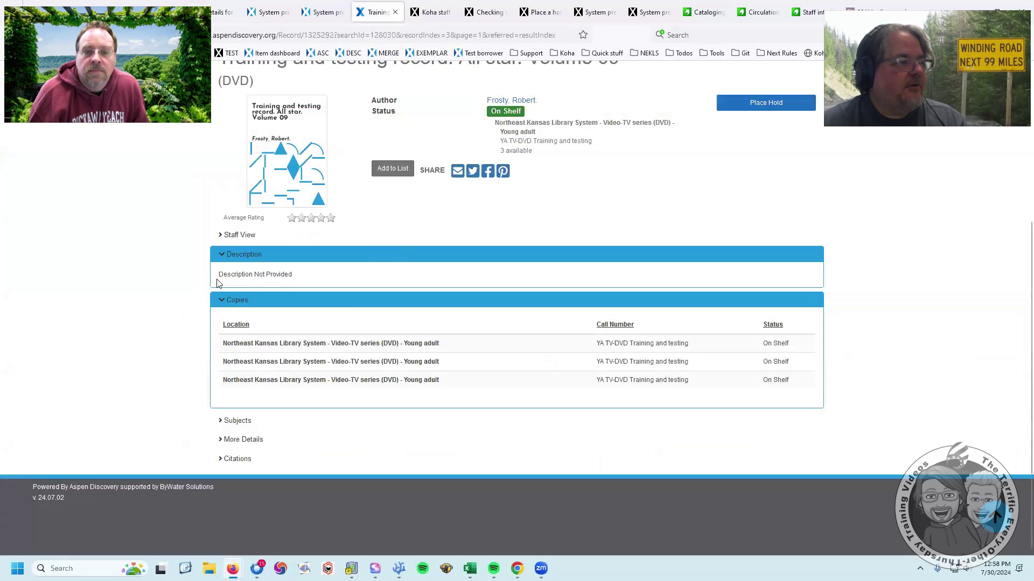
pyautogui.scroll(5, 170, 276)
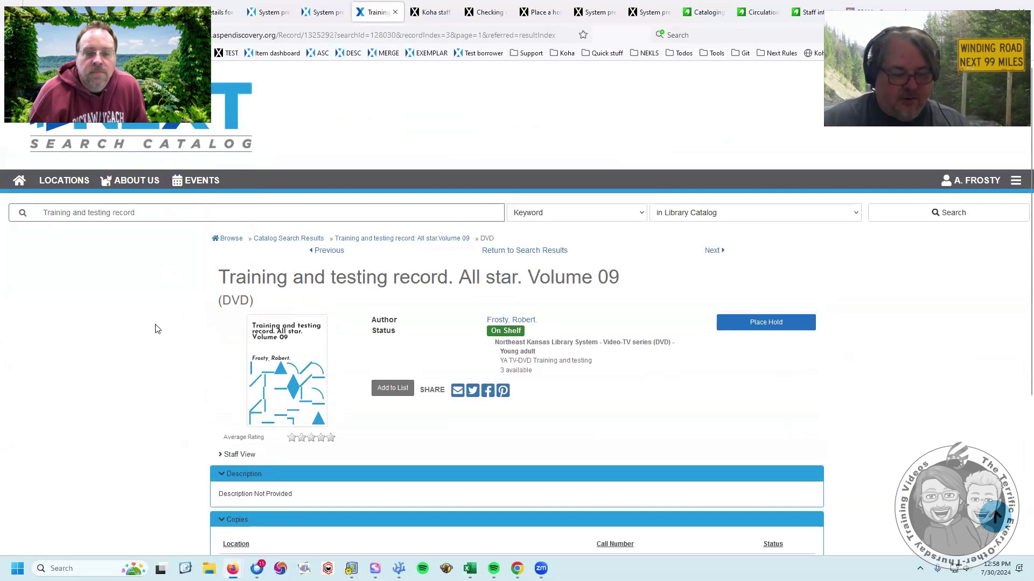
pyautogui.press('F5')
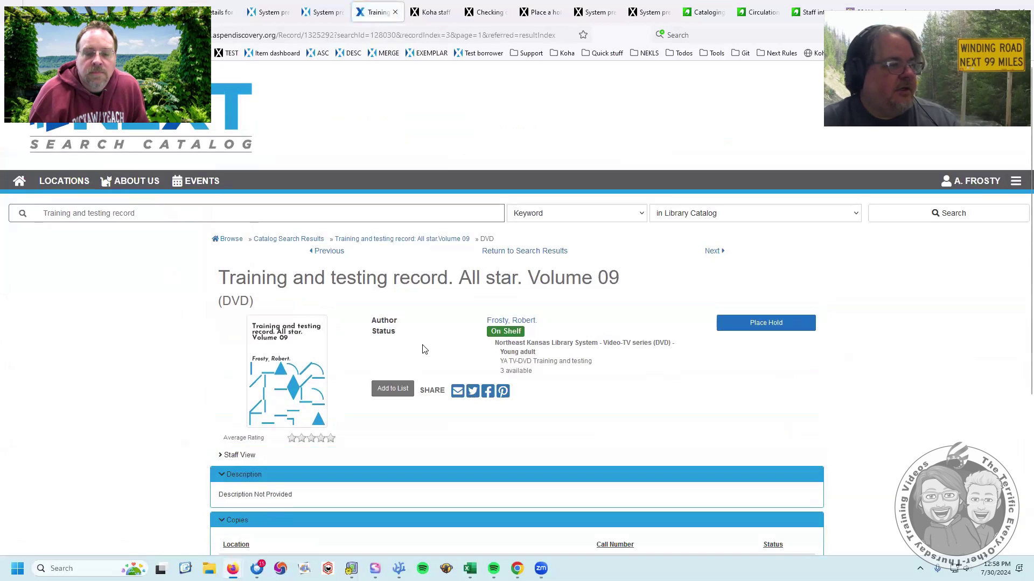
pyautogui.click(766, 323)
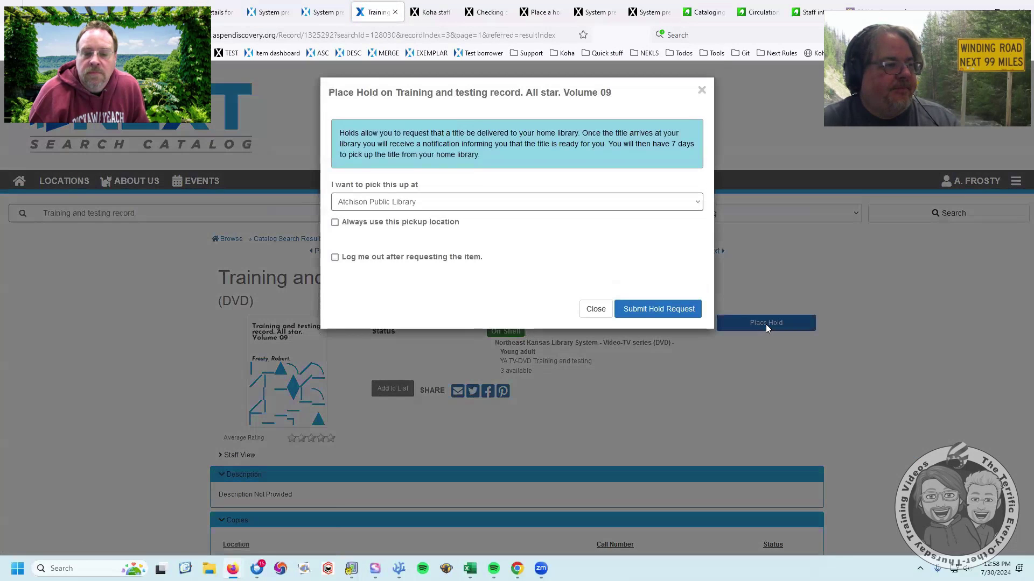
pyautogui.click(595, 311)
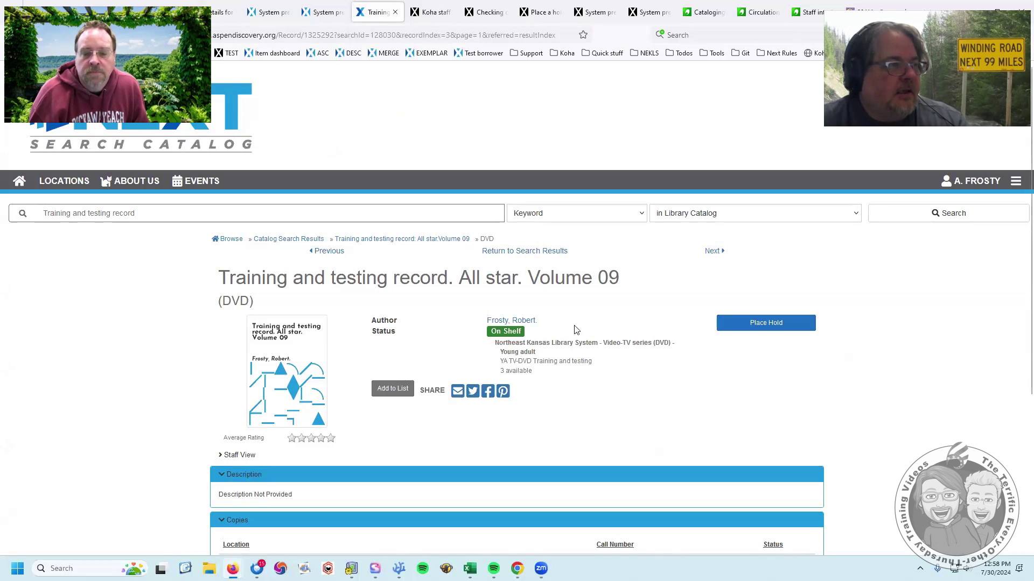
pyautogui.click(319, 12)
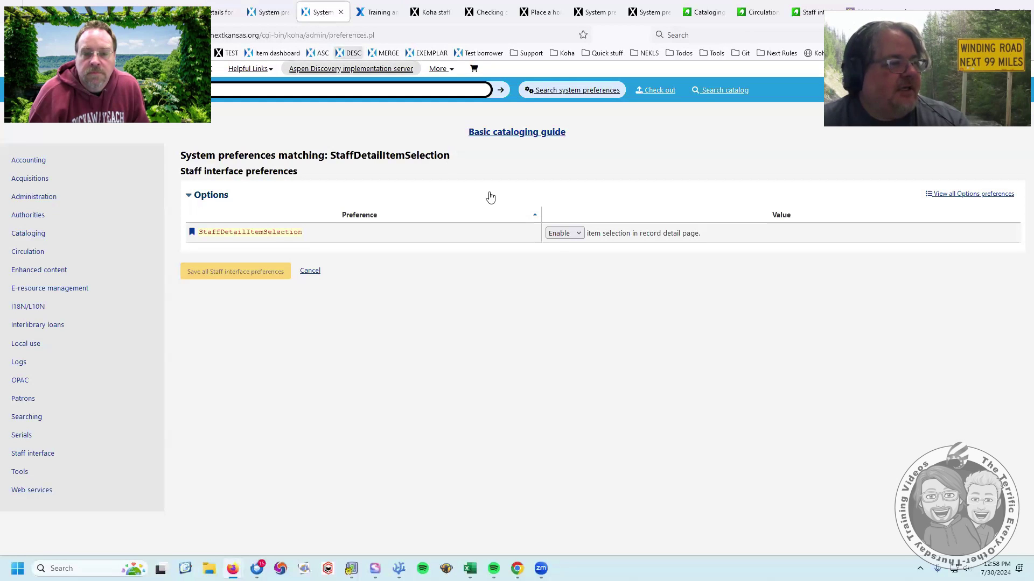